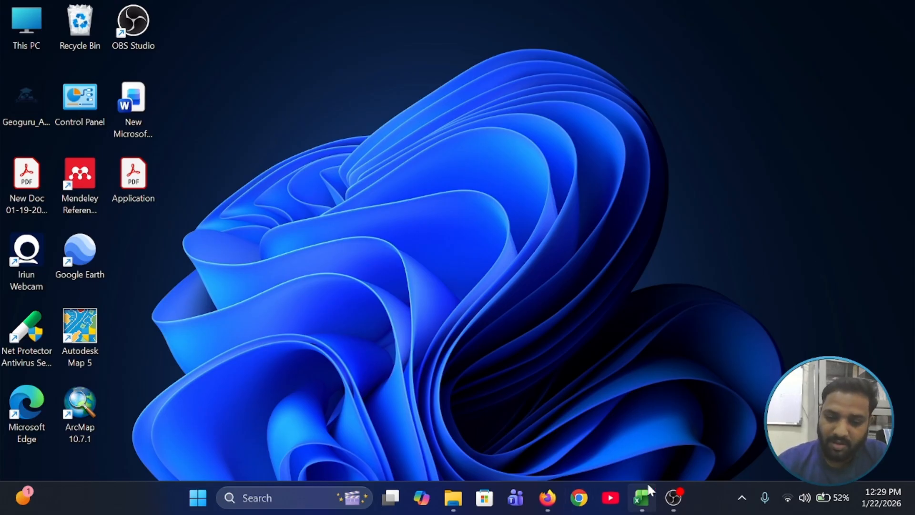
- Switch to the Class 1 Practical workbook in Excel
{"action": "left_click", "coordinate": [641, 498]}
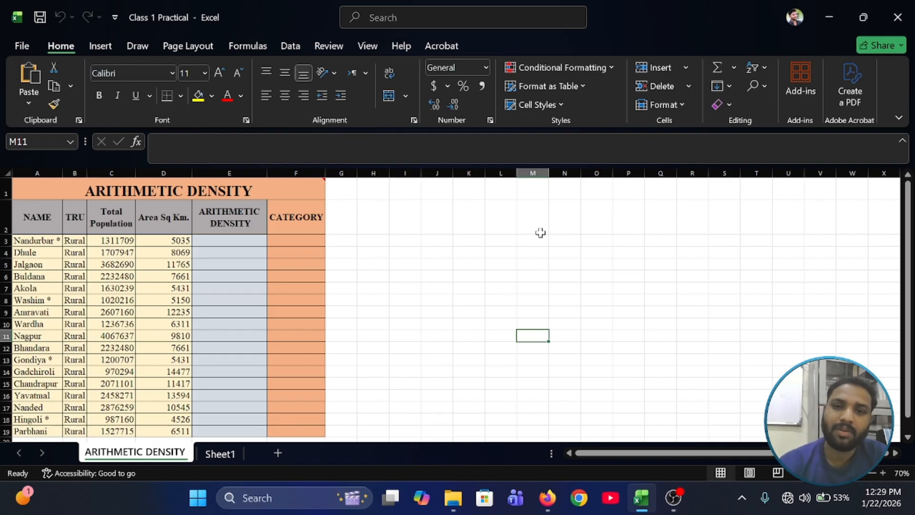
{"action": "left_click", "coordinate": [528, 208]}
{"action": "left_click", "coordinate": [389, 224]}
{"action": "left_click_drag", "start_coordinate": [359, 194], "coordinate": [691, 205]}
{"action": "left_click", "coordinate": [692, 264]}
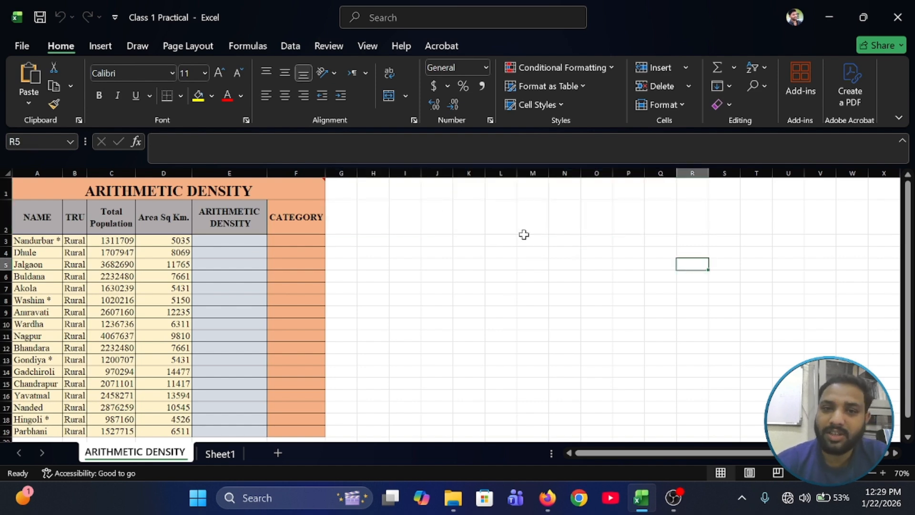
{"action": "left_click", "coordinate": [478, 254]}
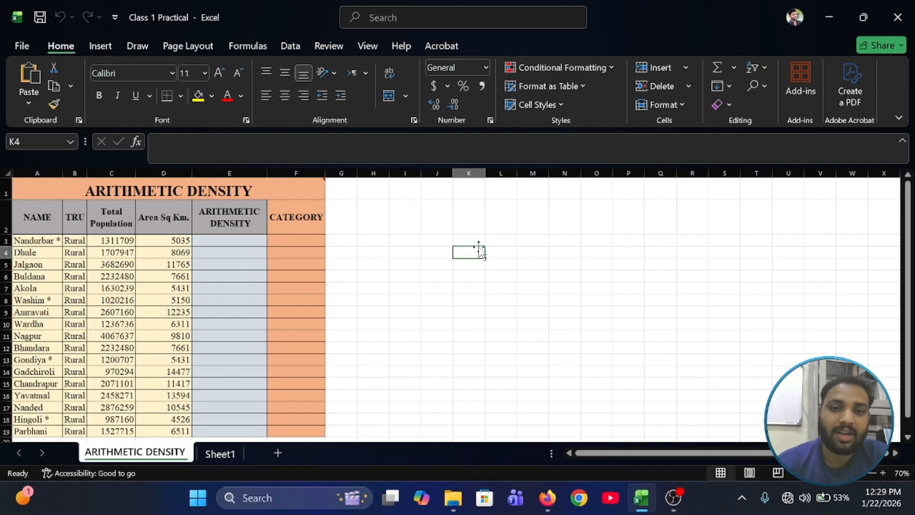
{"action": "key", "text": "Up"}
{"action": "key", "text": "Up"}
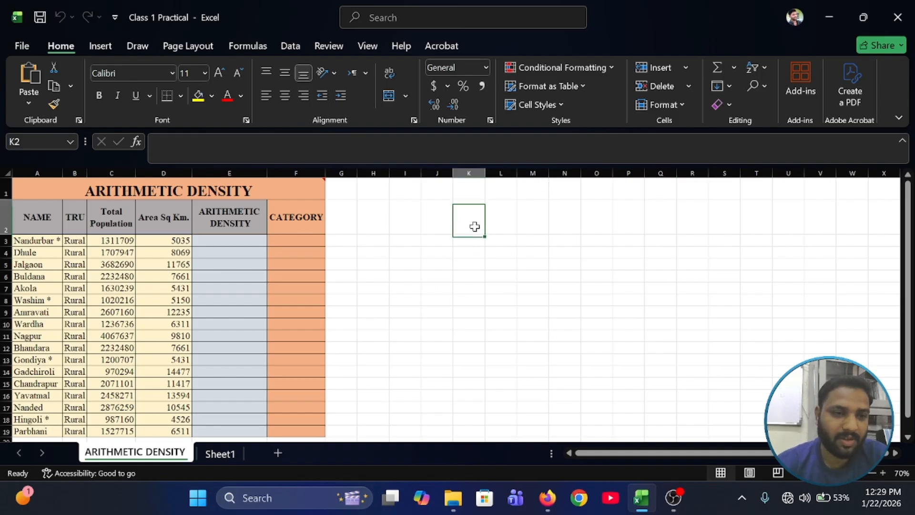
- Examine the note attached to the ARITHMETIC DENSITY title and the extent of the data table below it
{"action": "left_click", "coordinate": [60, 197]}
{"action": "left_click", "coordinate": [423, 228]}
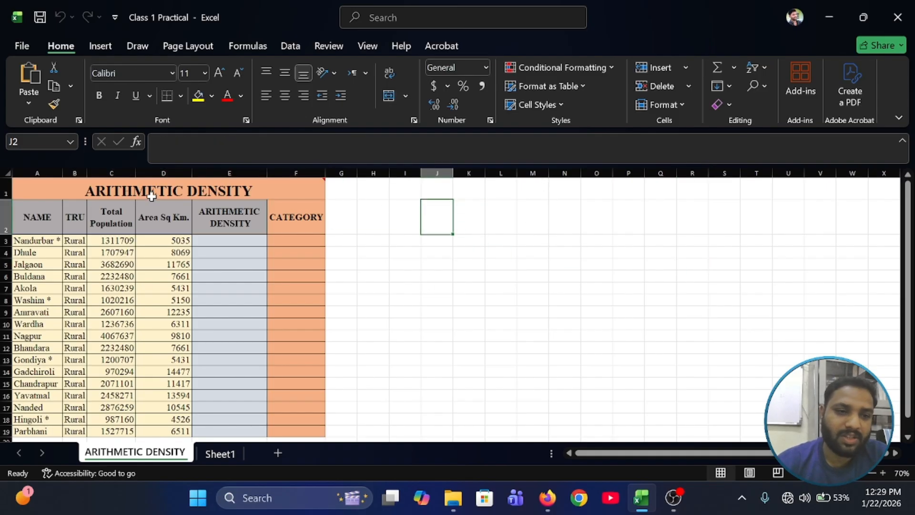
{"action": "left_click", "coordinate": [88, 186]}
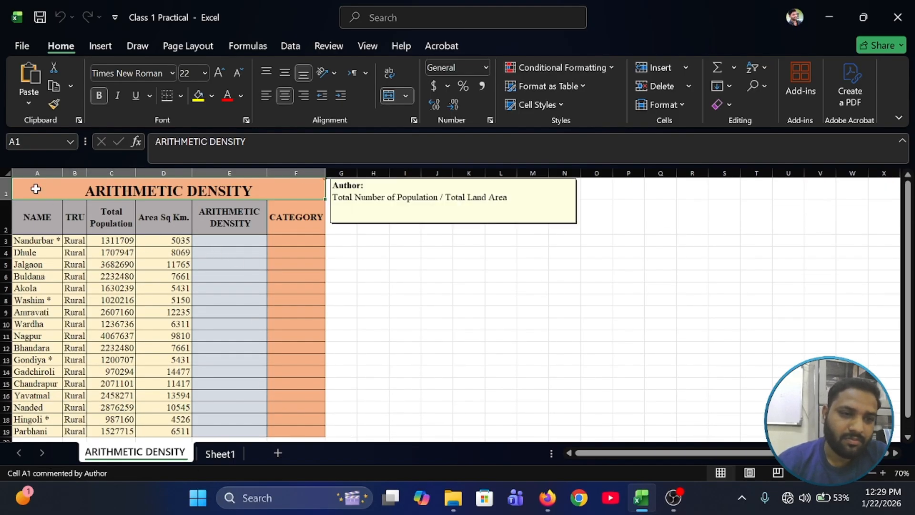
{"action": "left_click", "coordinate": [409, 255]}
{"action": "left_click", "coordinate": [86, 184]}
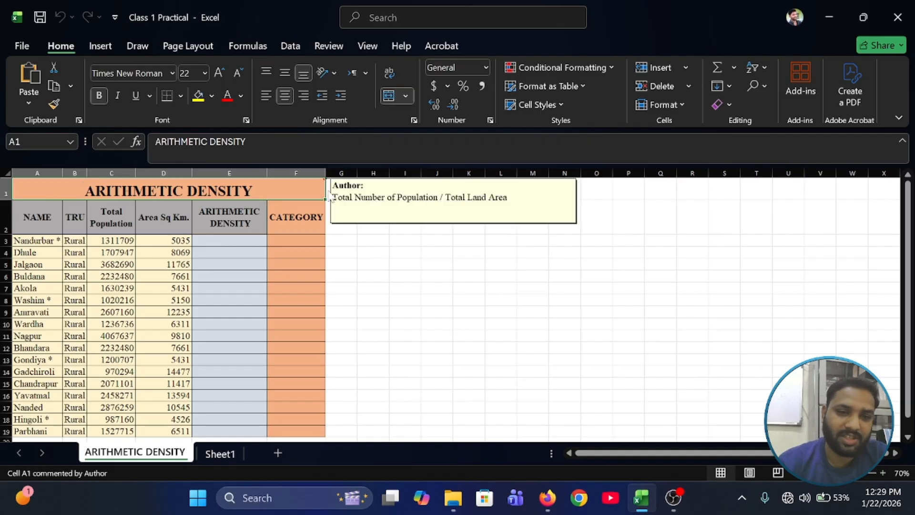
{"action": "left_click", "coordinate": [332, 197]}
{"action": "left_click", "coordinate": [428, 241]}
{"action": "left_click", "coordinate": [377, 196]}
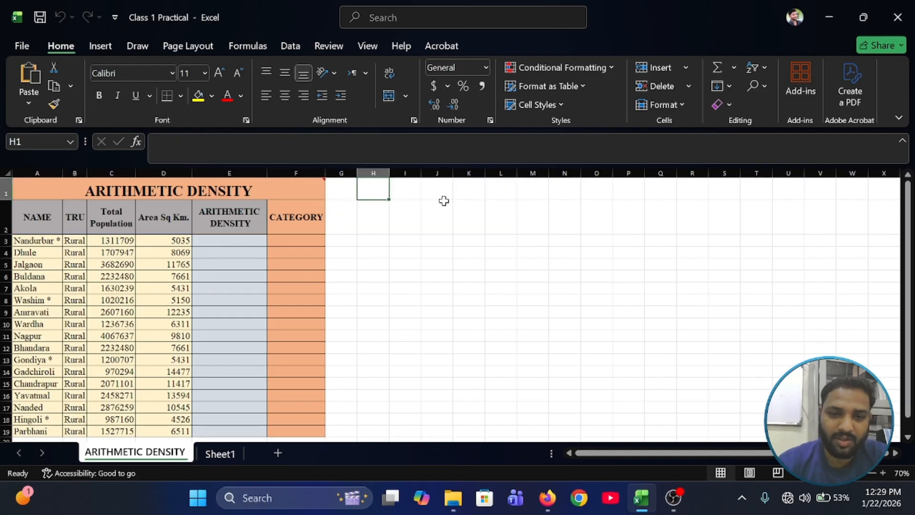
{"action": "left_click", "coordinate": [419, 195]}
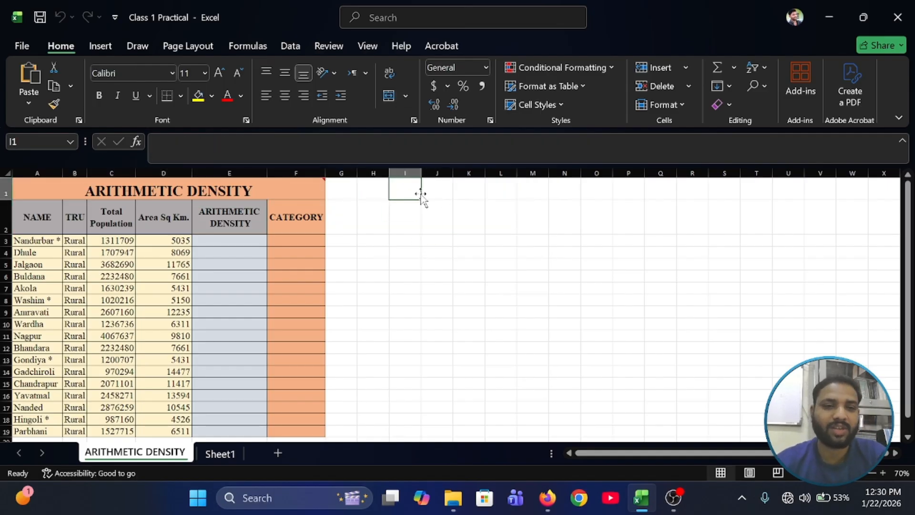
{"action": "left_click_drag", "start_coordinate": [28, 184], "coordinate": [286, 431]}
{"action": "left_click", "coordinate": [457, 331]}
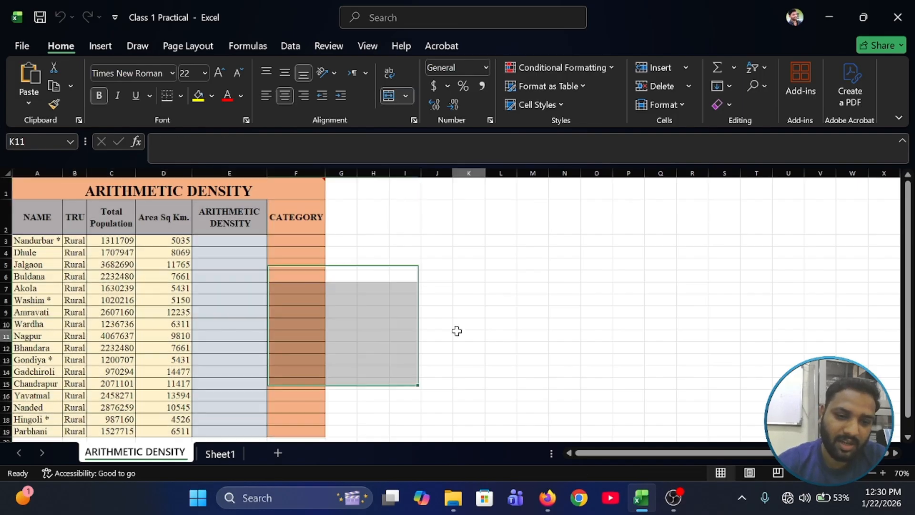
{"action": "left_click", "coordinate": [232, 453]}
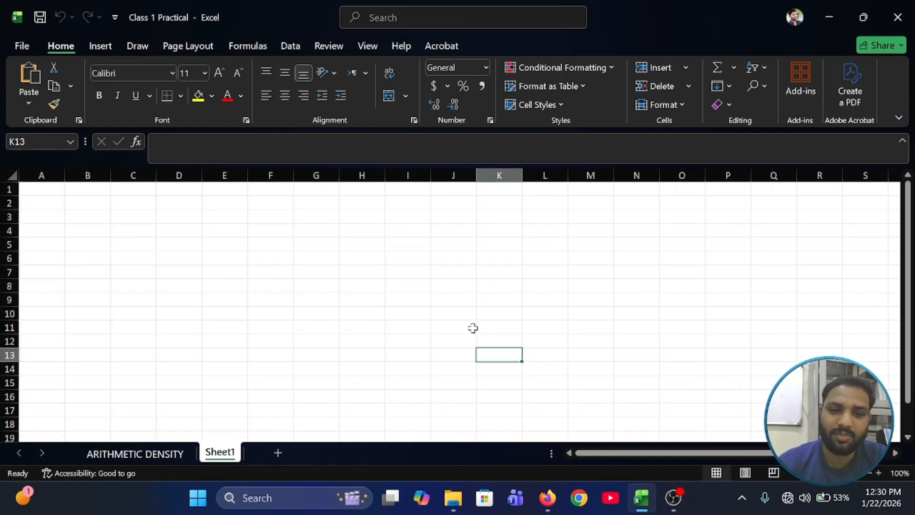
{"action": "left_click", "coordinate": [47, 203]}
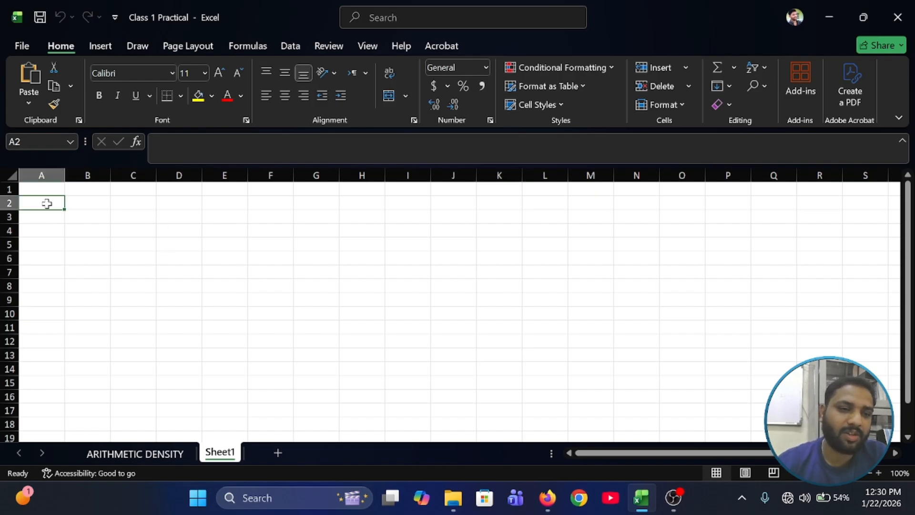
{"action": "left_click", "coordinate": [84, 206]}
{"action": "left_click", "coordinate": [47, 205]}
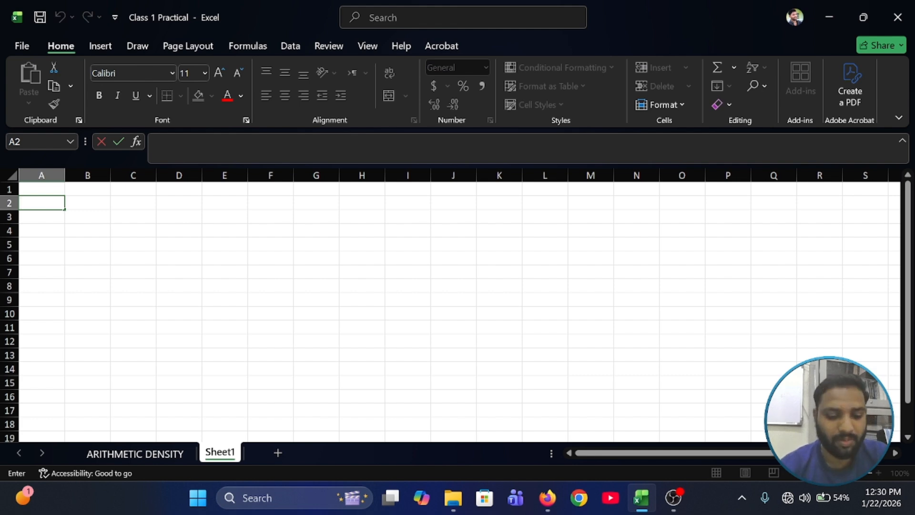
{"action": "type", "text": "Arithmet"}
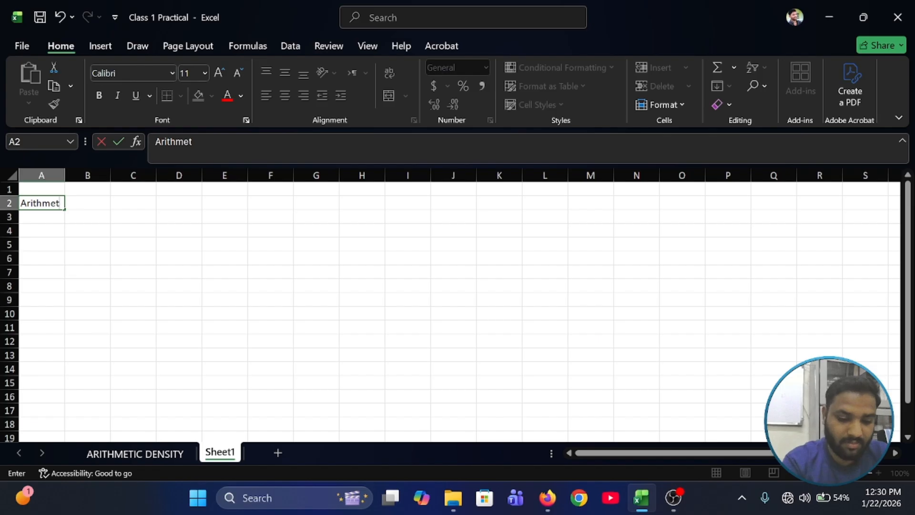
{"action": "key", "text": "BackSpace"}
{"action": "key", "text": "BackSpace"}
{"action": "key", "text": "BackSpace"}
{"action": "key", "text": "BackSpace"}
{"action": "key", "text": "BackSpace"}
{"action": "key", "text": "BackSpace"}
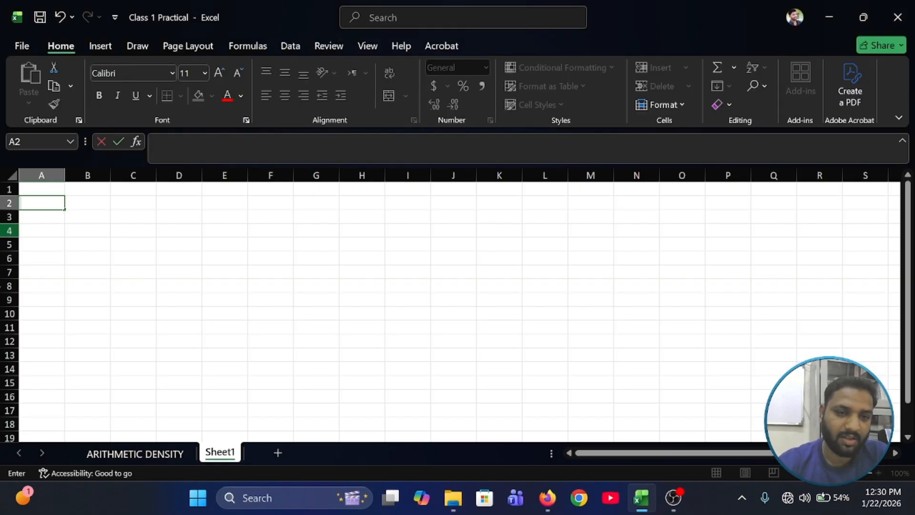
{"action": "key", "text": "Escape"}
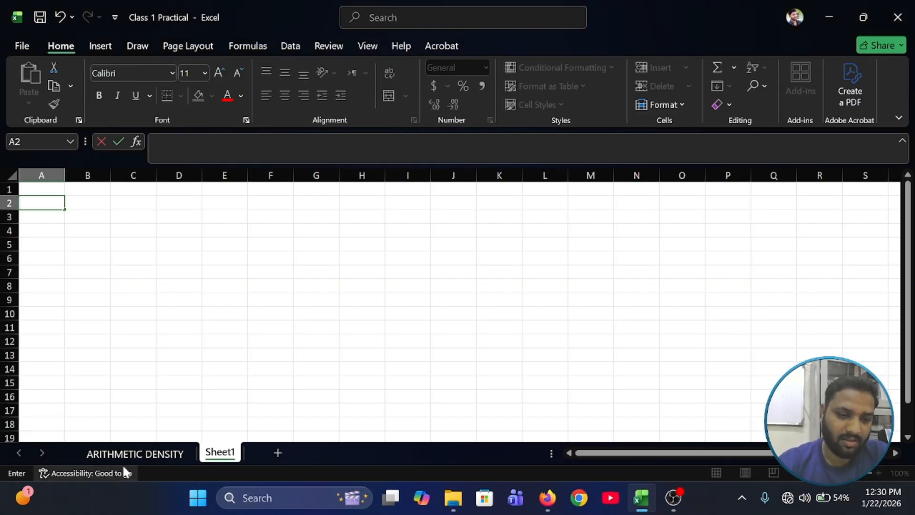
- Copy the title text "ARITHMETIC DENSITY" from the ARITHMETIC DENSITY sheet into cell A2 of Sheet1
{"action": "left_click", "coordinate": [127, 454]}
{"action": "double_click", "coordinate": [132, 190]}
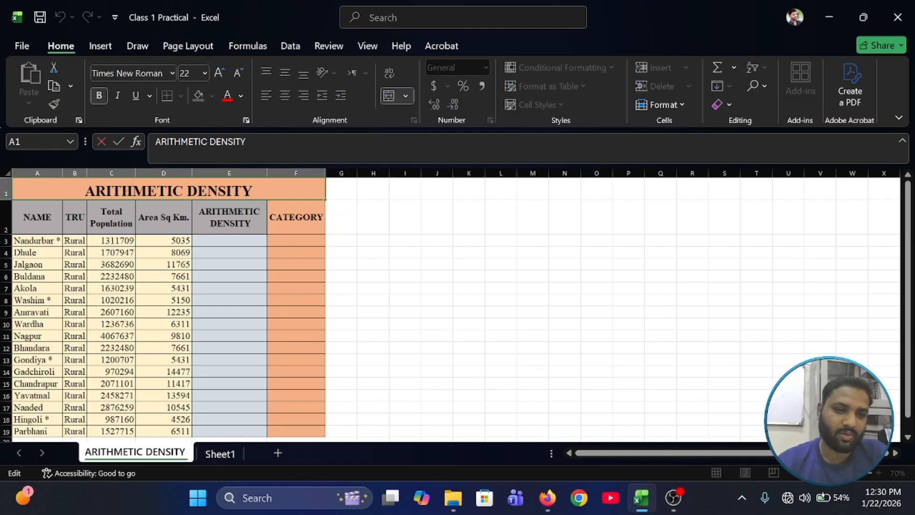
{"action": "double_click", "coordinate": [134, 191]}
{"action": "left_click", "coordinate": [146, 190]}
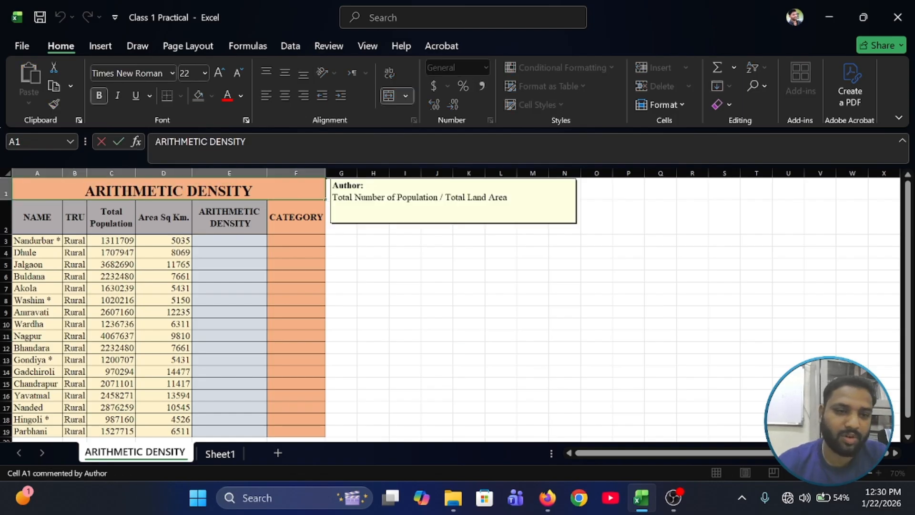
{"action": "left_click_drag", "start_coordinate": [86, 190], "coordinate": [256, 191]}
{"action": "key", "text": "ctrl+c"}
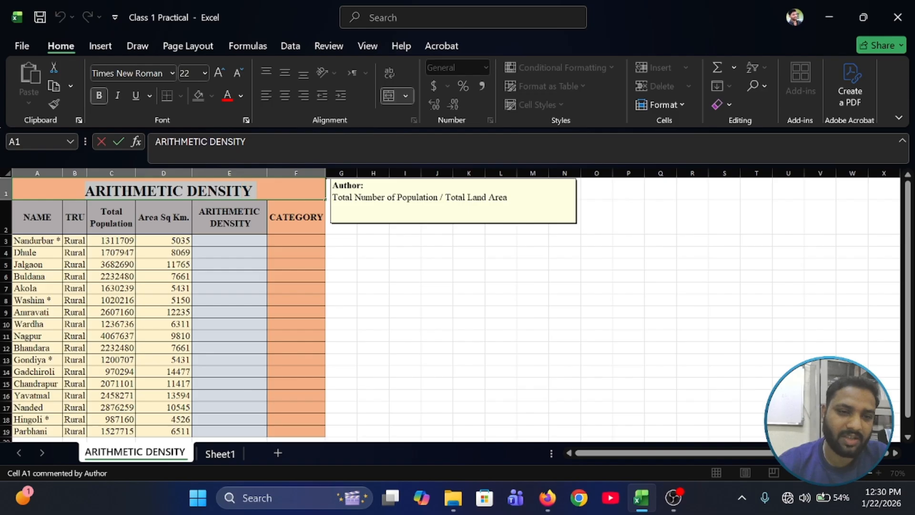
{"action": "key", "text": "Escape"}
{"action": "left_click", "coordinate": [220, 452]}
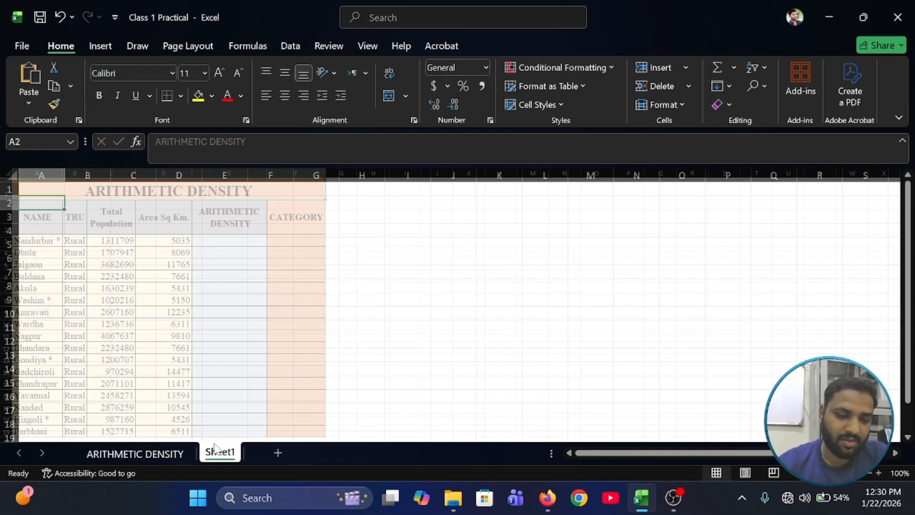
{"action": "double_click", "coordinate": [52, 207]}
{"action": "key", "text": "ctrl+v"}
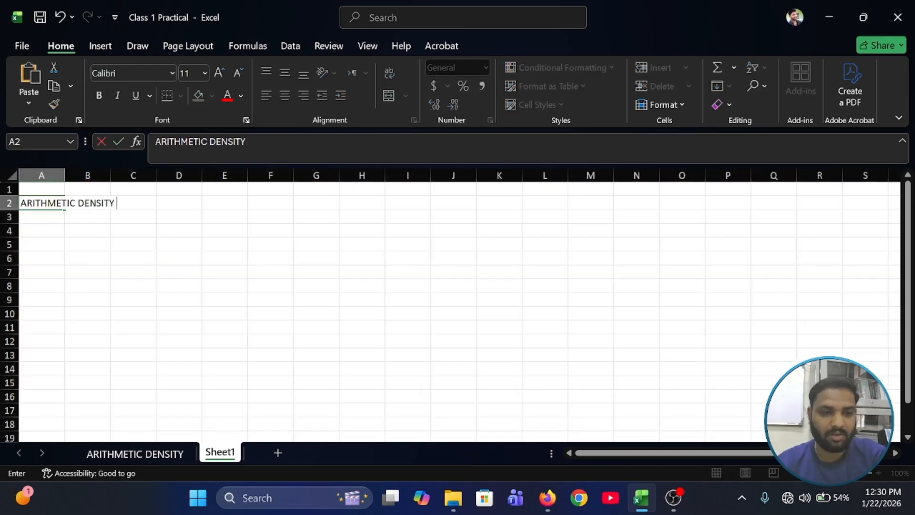
{"action": "left_click", "coordinate": [131, 217]}
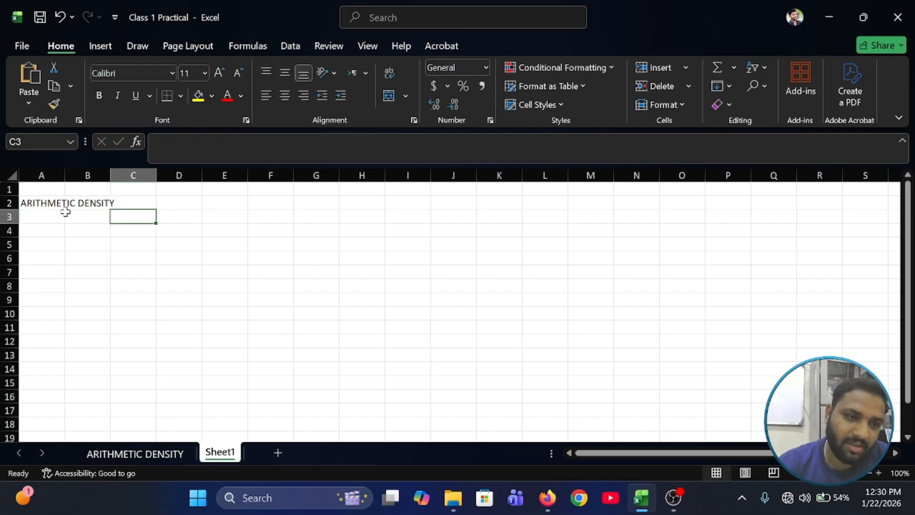
{"action": "left_click", "coordinate": [43, 201]}
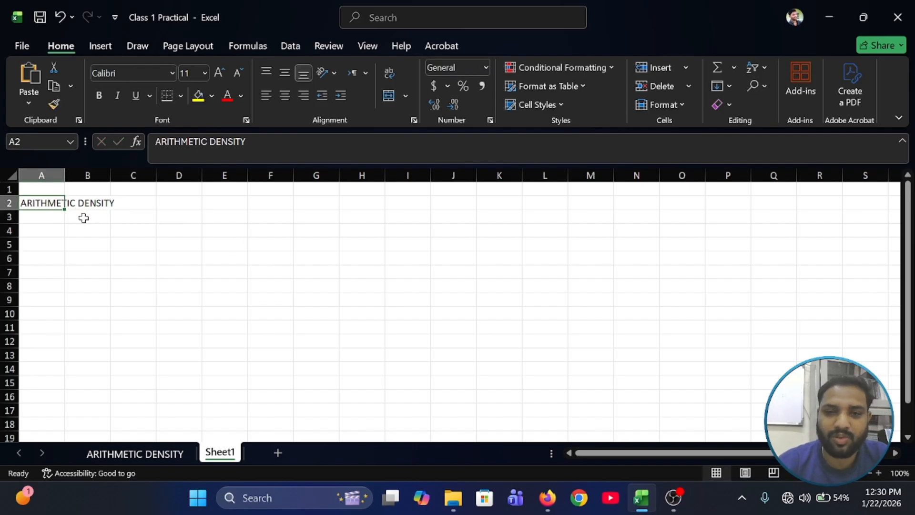
- Examine the row 2 column headings on the ARITHMETIC DENSITY sheet, from NAME through CATEGORY
{"action": "left_click", "coordinate": [156, 454]}
{"action": "left_click", "coordinate": [460, 371]}
{"action": "left_click", "coordinate": [42, 227]}
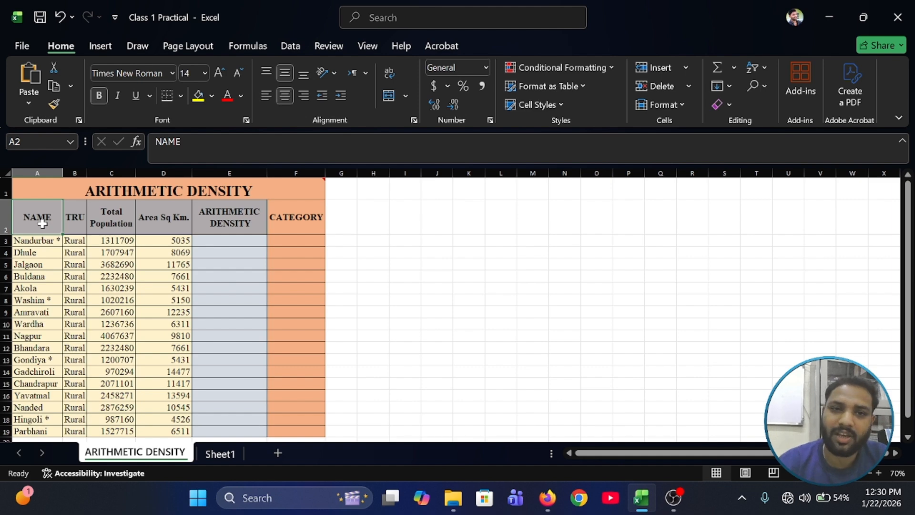
{"action": "left_click", "coordinate": [77, 220]}
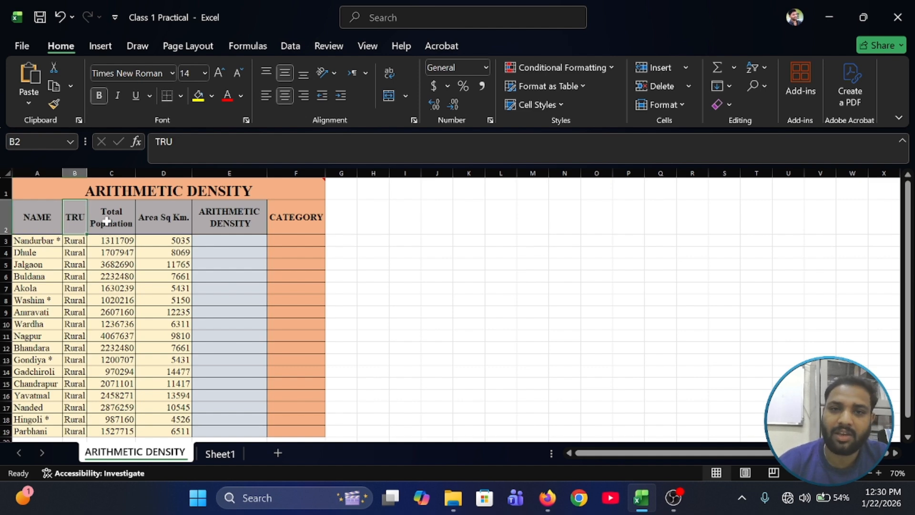
{"action": "left_click", "coordinate": [109, 221]}
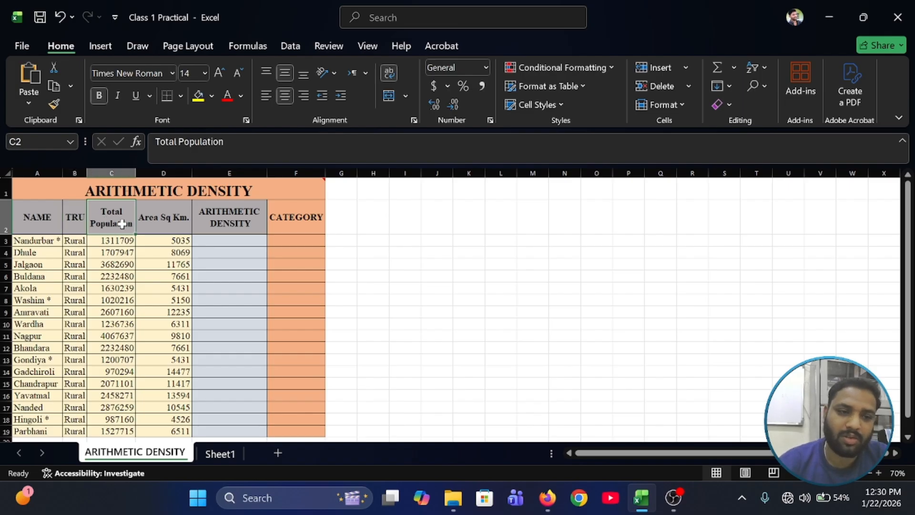
{"action": "left_click", "coordinate": [153, 217]}
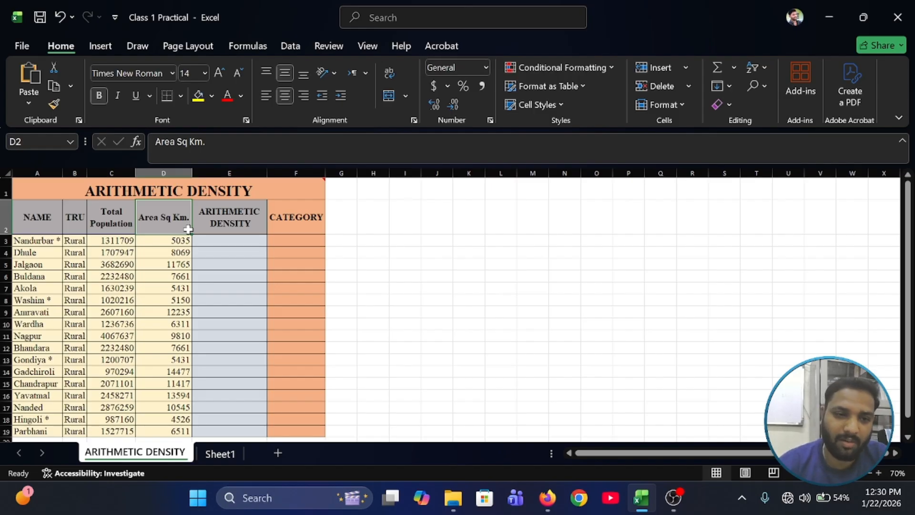
{"action": "left_click", "coordinate": [217, 229]}
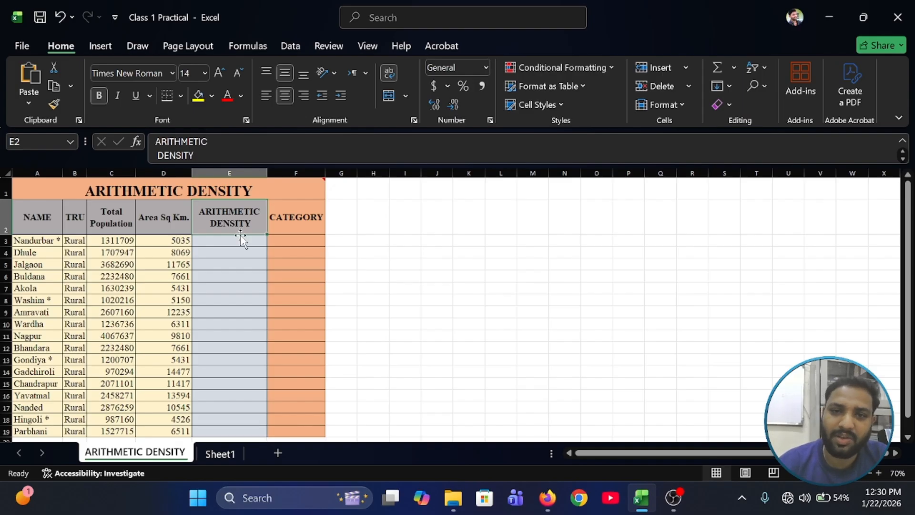
{"action": "left_click", "coordinate": [296, 220]}
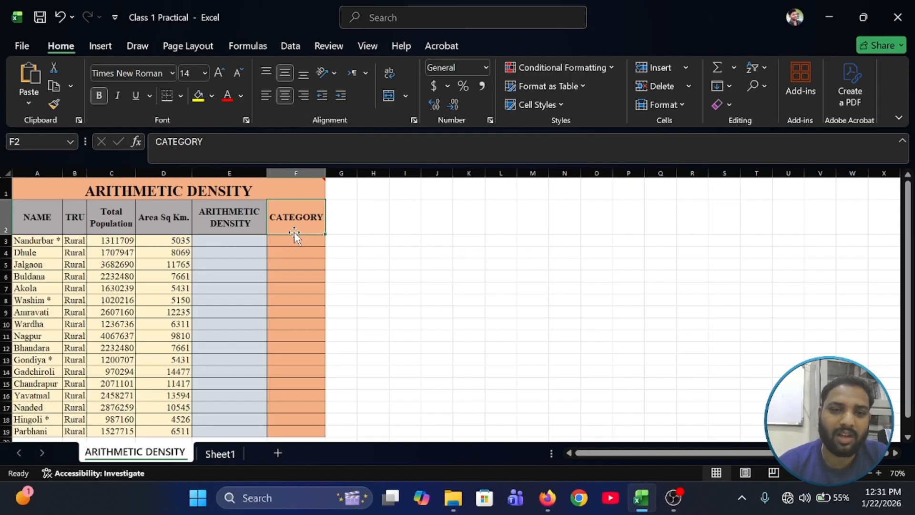
{"action": "left_click", "coordinate": [405, 276]}
{"action": "left_click_drag", "start_coordinate": [46, 219], "coordinate": [272, 228]}
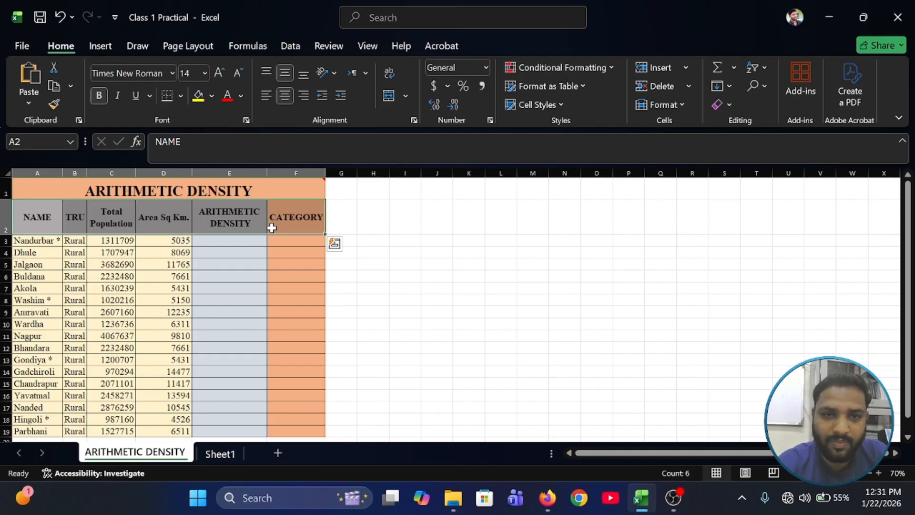
{"action": "left_click", "coordinate": [272, 228]}
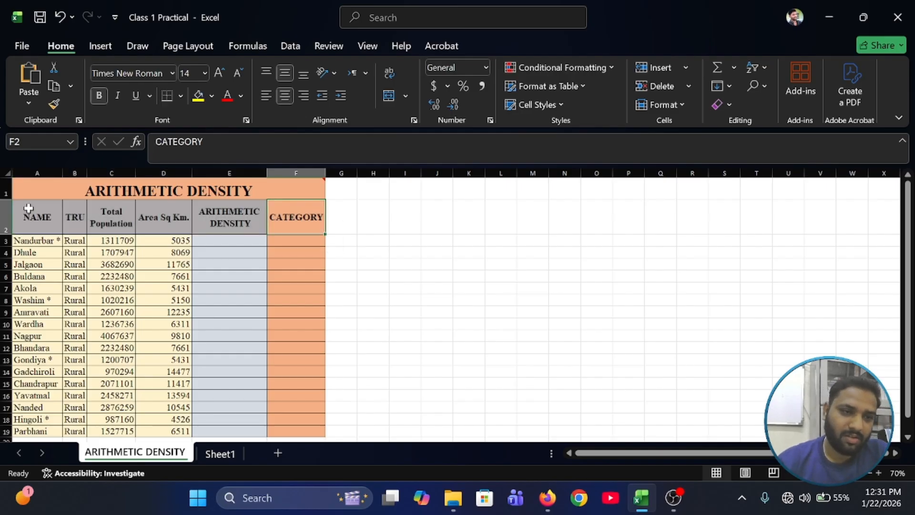
- Copy the NAME heading from the ARITHMETIC DENSITY sheet into cell A3 of Sheet1
{"action": "left_click", "coordinate": [46, 228]}
{"action": "key", "text": "ctrl+c"}
{"action": "left_click", "coordinate": [212, 452]}
{"action": "left_click", "coordinate": [46, 216]}
{"action": "key", "text": "ctrl+v"}
{"action": "left_click", "coordinate": [90, 217]}
{"action": "key", "text": "alt+Tab"}
{"action": "key", "text": "alt+Tab"}
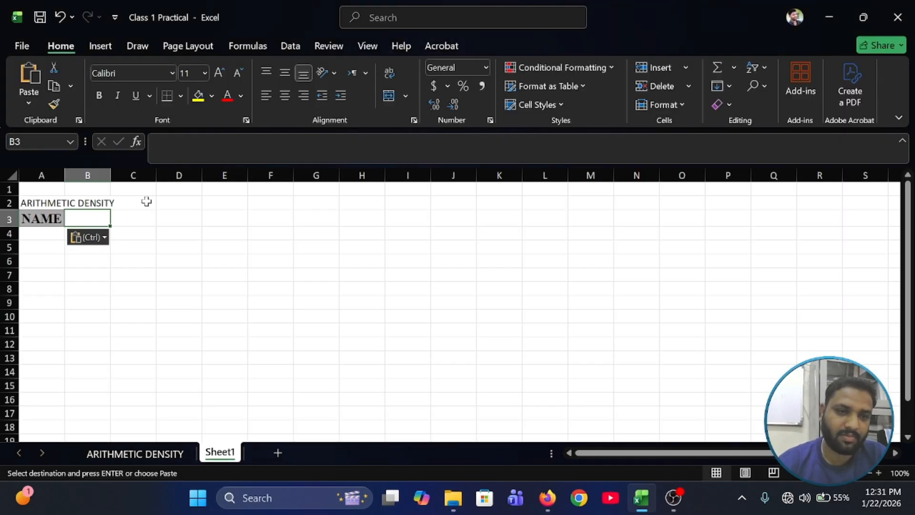
- Copy the headings TRU through CATEGORY from the ARITHMETIC DENSITY sheet into cells B3:F3 of Sheet1
{"action": "left_click", "coordinate": [135, 451]}
{"action": "left_click_drag", "start_coordinate": [90, 218], "coordinate": [274, 218]}
{"action": "key", "text": "ctrl+c"}
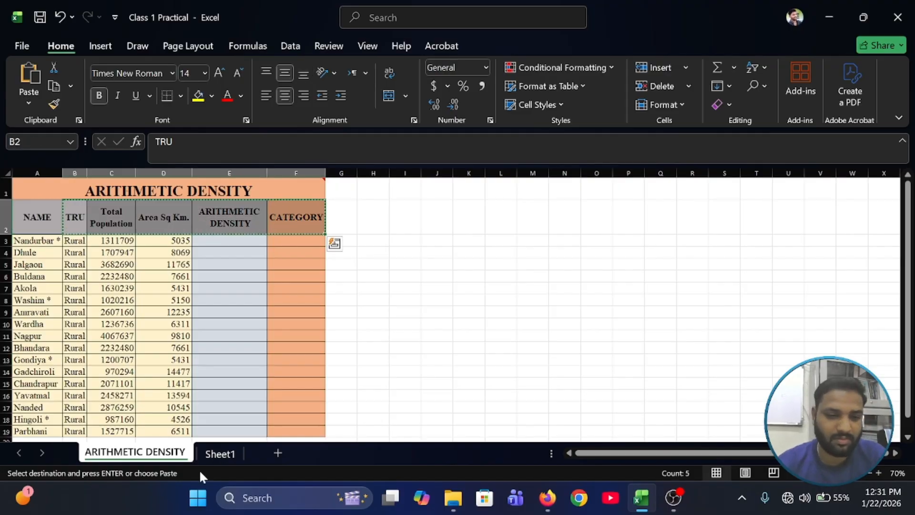
{"action": "left_click", "coordinate": [219, 453]}
{"action": "left_click_drag", "start_coordinate": [96, 219], "coordinate": [274, 226]}
{"action": "key", "text": "ctrl+v"}
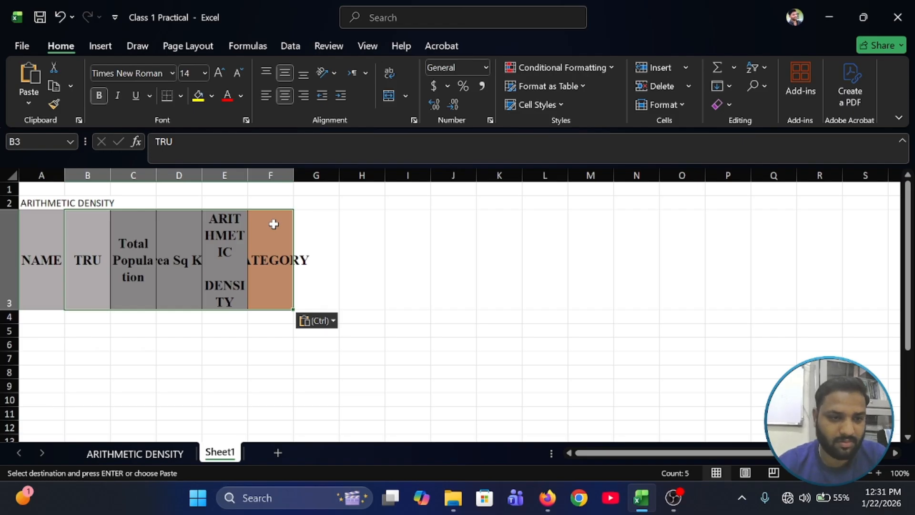
{"action": "left_click", "coordinate": [365, 242]}
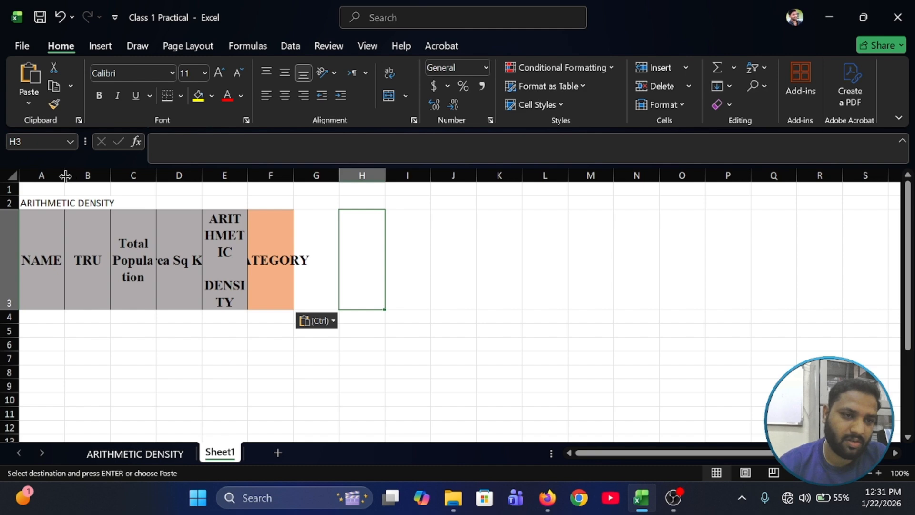
- AutoFit the widths of columns A, B, C, D and F on Sheet1 to their contents
{"action": "left_click", "coordinate": [89, 247]}
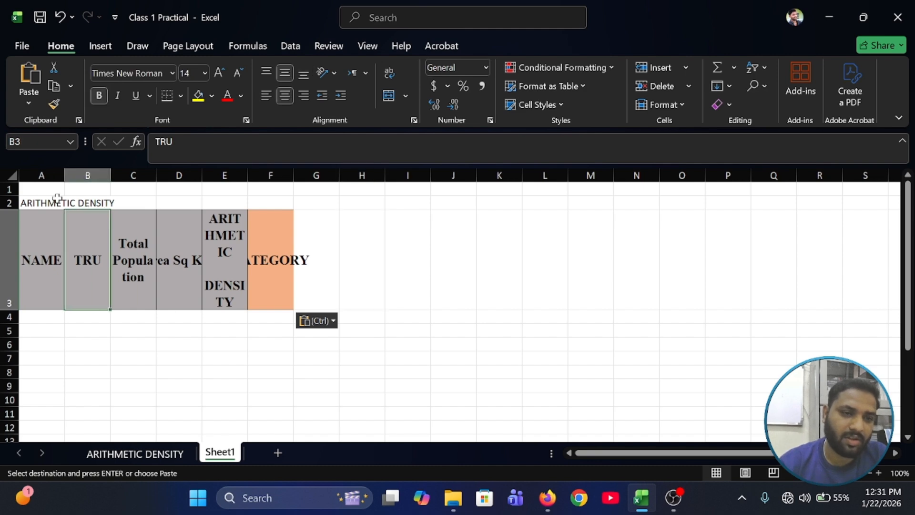
{"action": "double_click", "coordinate": [64, 176]}
{"action": "double_click", "coordinate": [166, 175]}
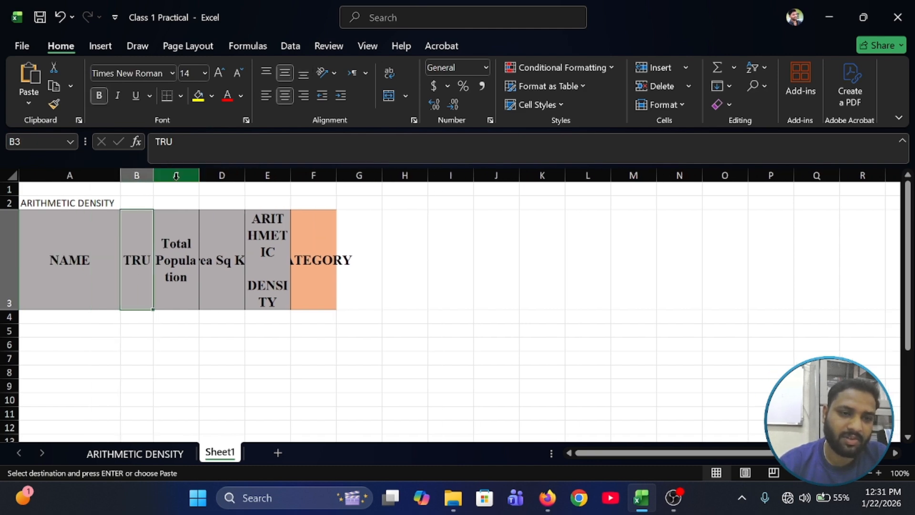
{"action": "double_click", "coordinate": [200, 175]}
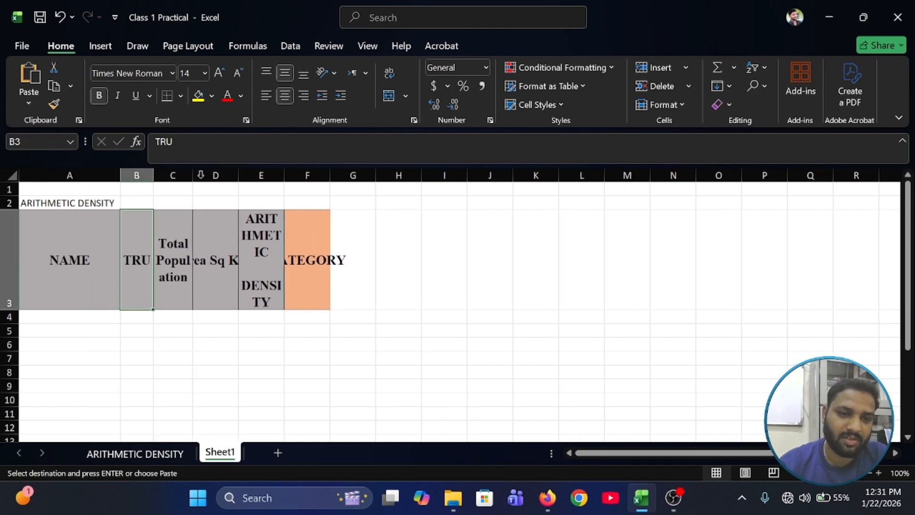
{"action": "double_click", "coordinate": [240, 175]}
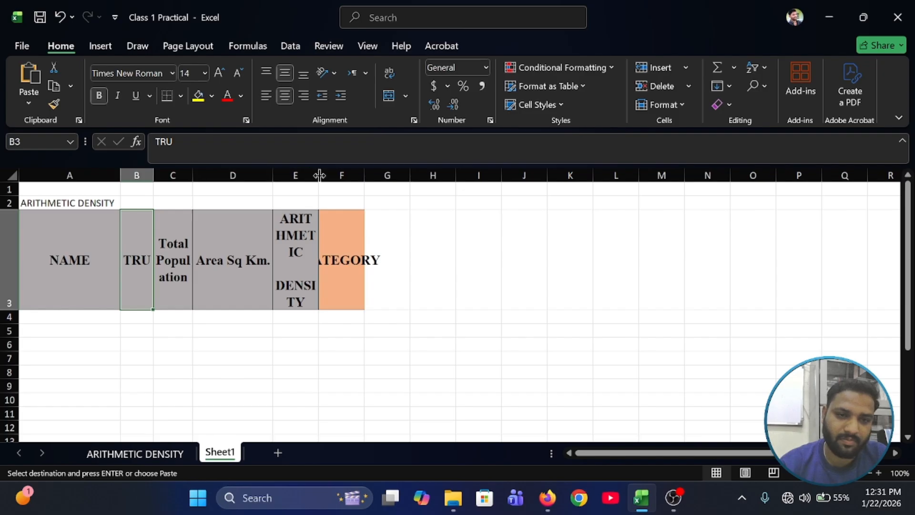
{"action": "double_click", "coordinate": [364, 175]}
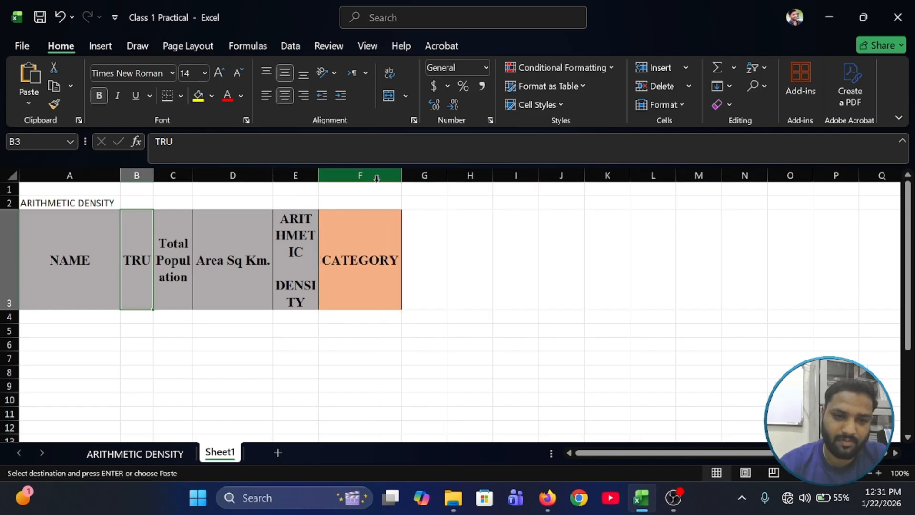
{"action": "left_click", "coordinate": [256, 265]}
{"action": "left_click", "coordinate": [102, 259]}
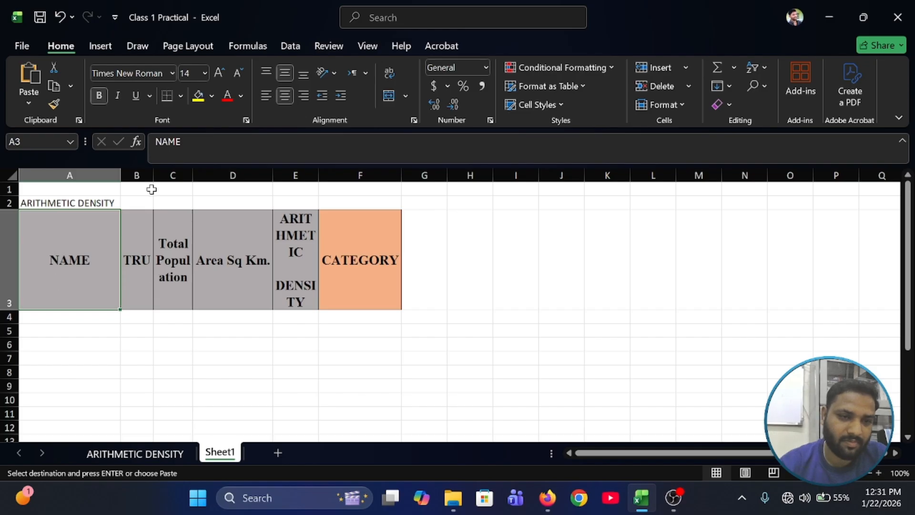
- Widen columns C and E so their headings wrap at whole words, and reduce row 3's height to fit two text lines
{"action": "left_click", "coordinate": [184, 244]}
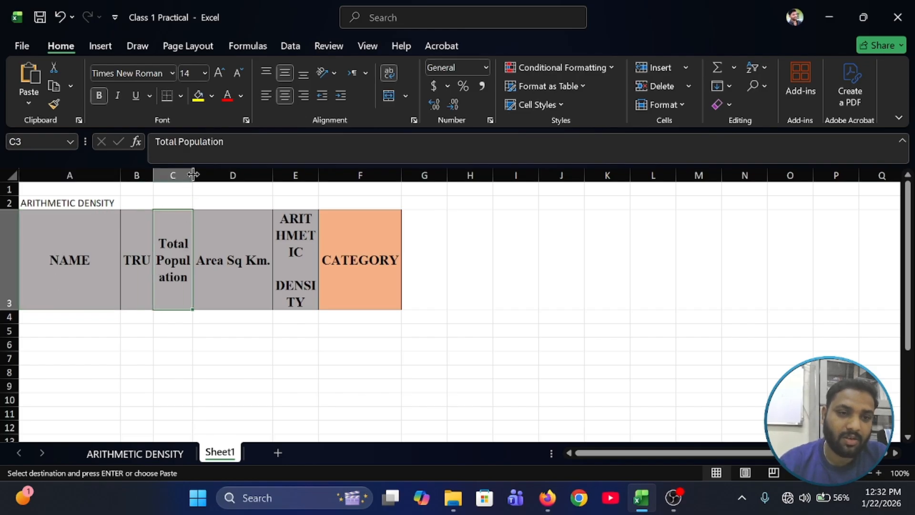
{"action": "left_click_drag", "start_coordinate": [193, 175], "coordinate": [252, 175]}
{"action": "left_click_drag", "start_coordinate": [378, 175], "coordinate": [427, 190]}
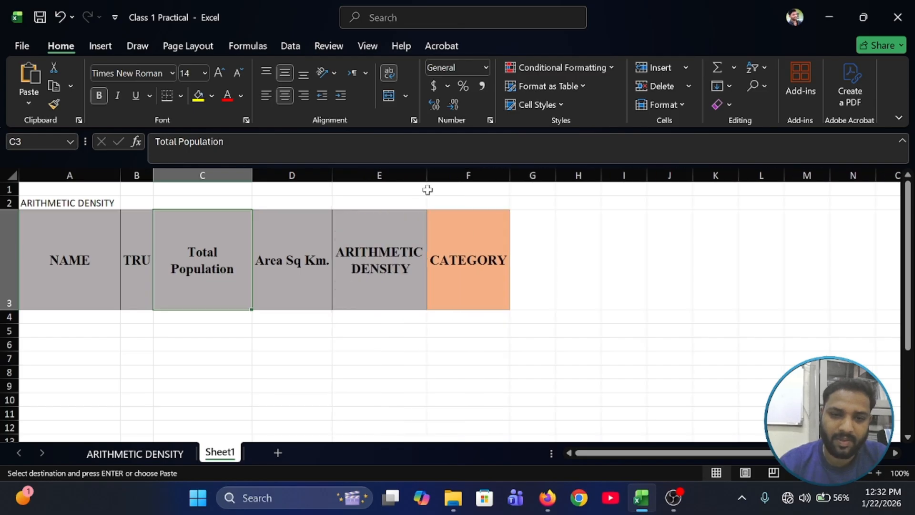
{"action": "left_click", "coordinate": [560, 266]}
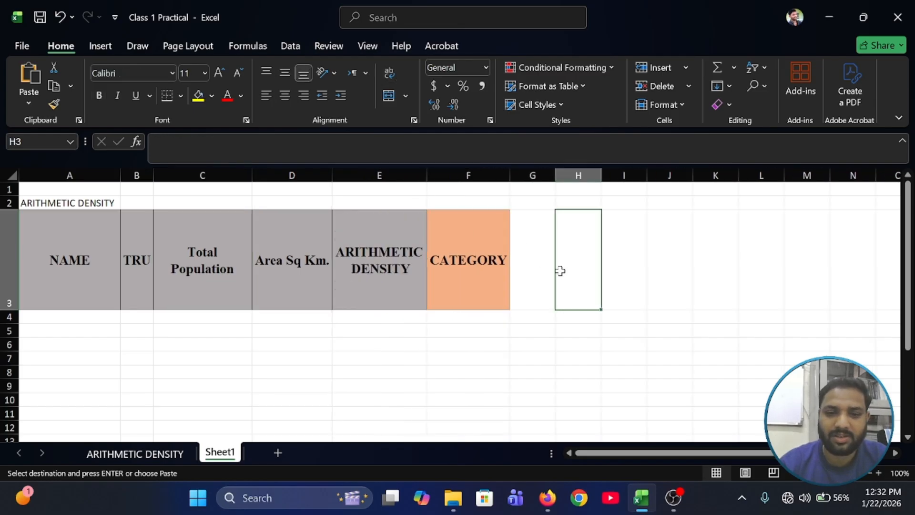
{"action": "left_click", "coordinate": [515, 343]}
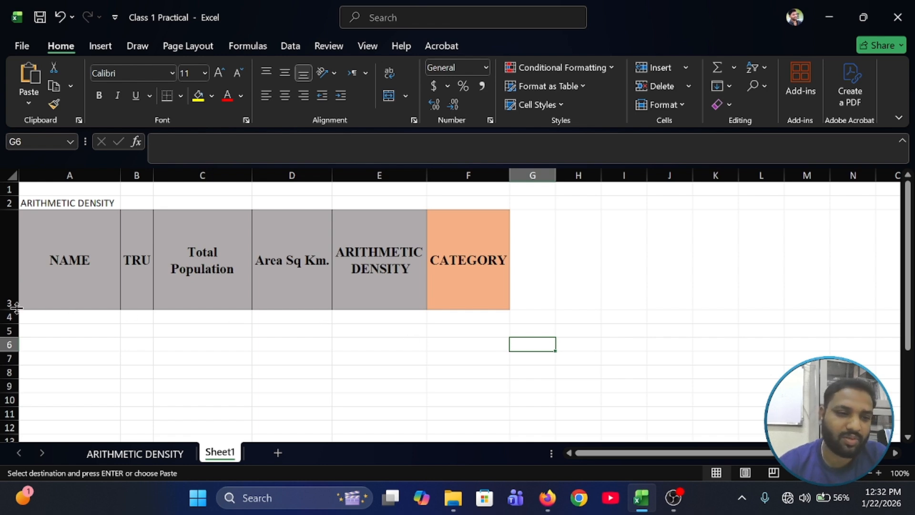
{"action": "left_click_drag", "start_coordinate": [9, 310], "coordinate": [9, 243]}
{"action": "left_click", "coordinate": [176, 279]}
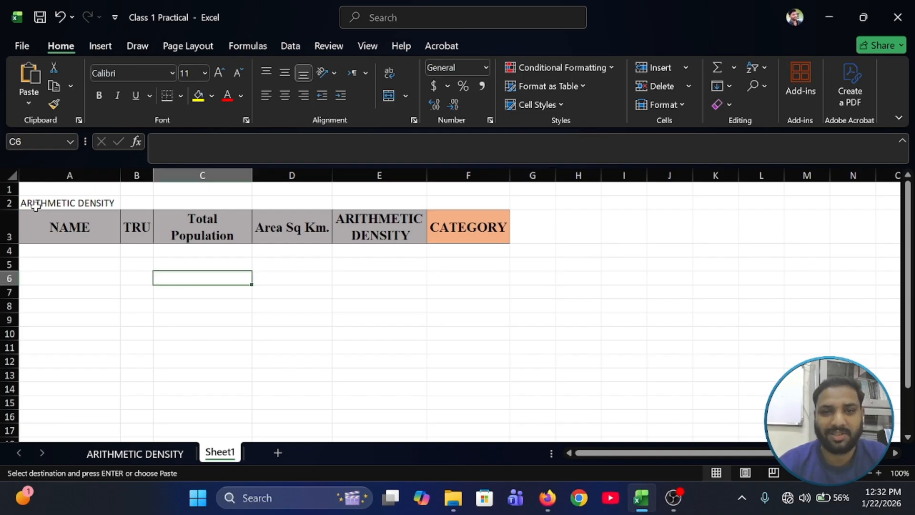
- Merge and center the ARITHMETIC DENSITY title across cells A2:F2
{"action": "left_click", "coordinate": [70, 205]}
{"action": "left_click", "coordinate": [162, 206]}
{"action": "left_click", "coordinate": [101, 201]}
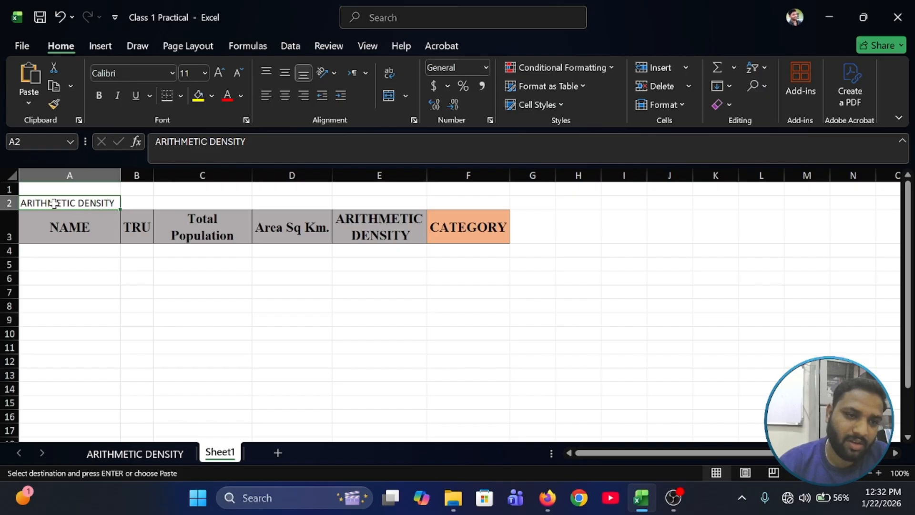
{"action": "left_click_drag", "start_coordinate": [101, 202], "coordinate": [461, 204]}
{"action": "left_click", "coordinate": [405, 96]}
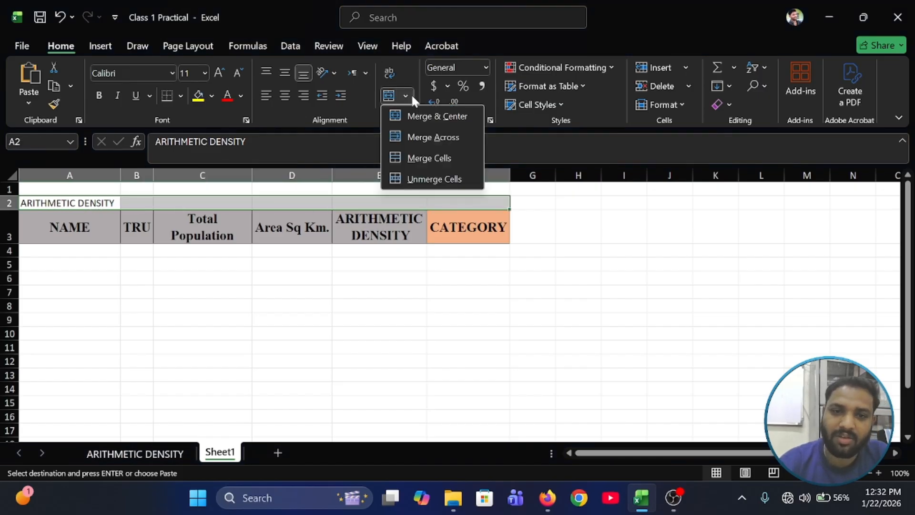
{"action": "left_click", "coordinate": [451, 119]}
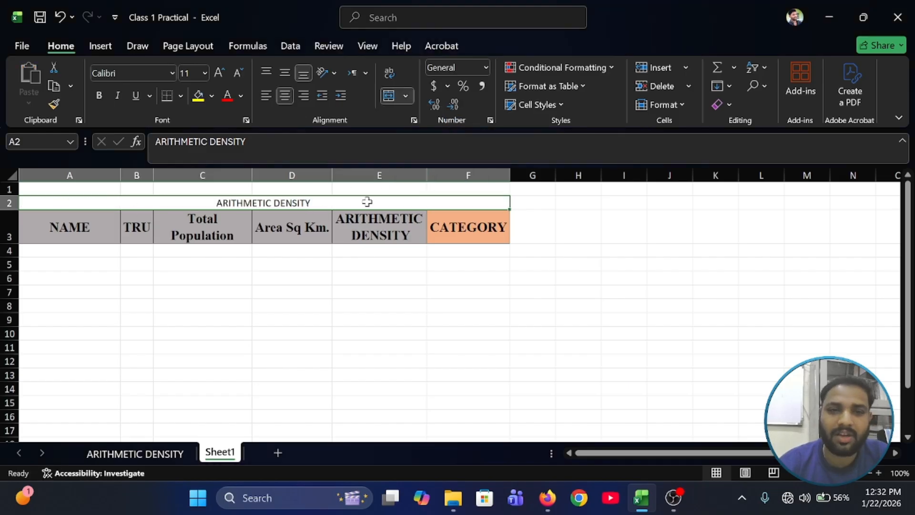
- Format the ARITHMETIC DENSITY title text as bold Times New Roman at size 24
{"action": "double_click", "coordinate": [239, 202]}
{"action": "triple_click", "coordinate": [238, 203]}
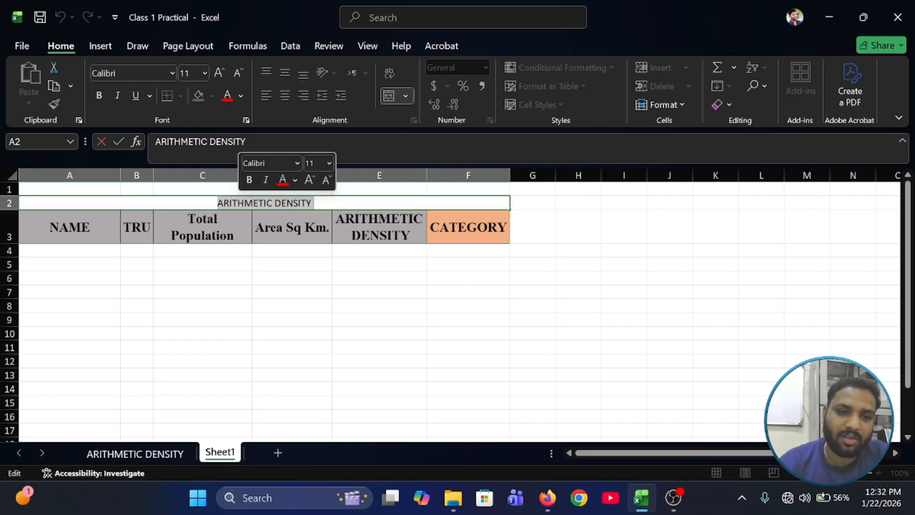
{"action": "left_click", "coordinate": [205, 73]}
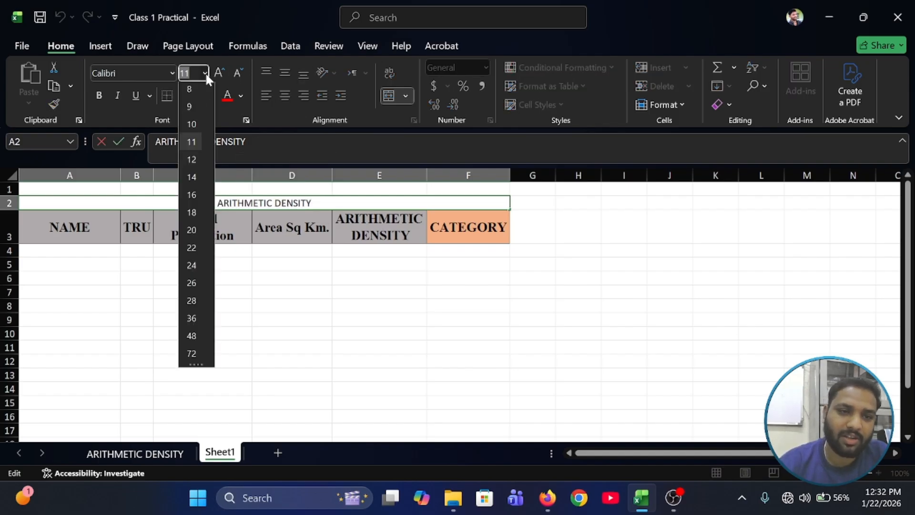
{"action": "left_click", "coordinate": [199, 263]}
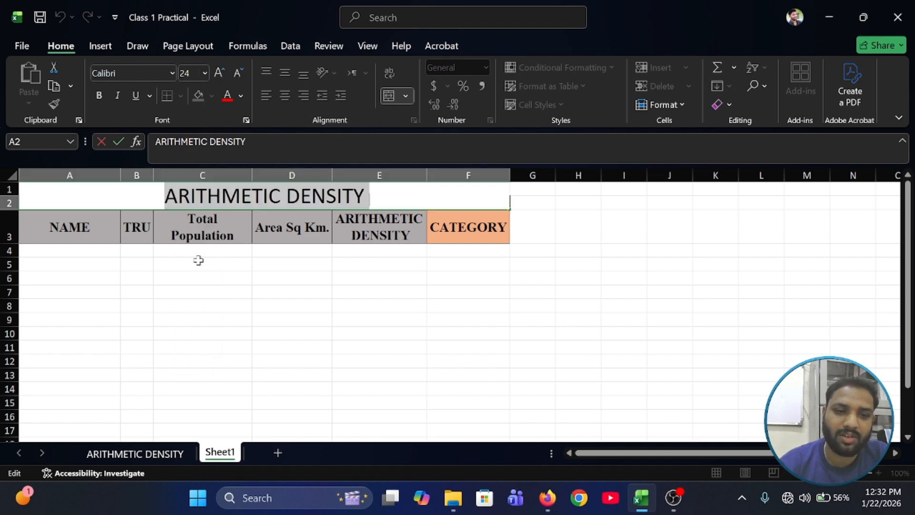
{"action": "left_click", "coordinate": [101, 95]}
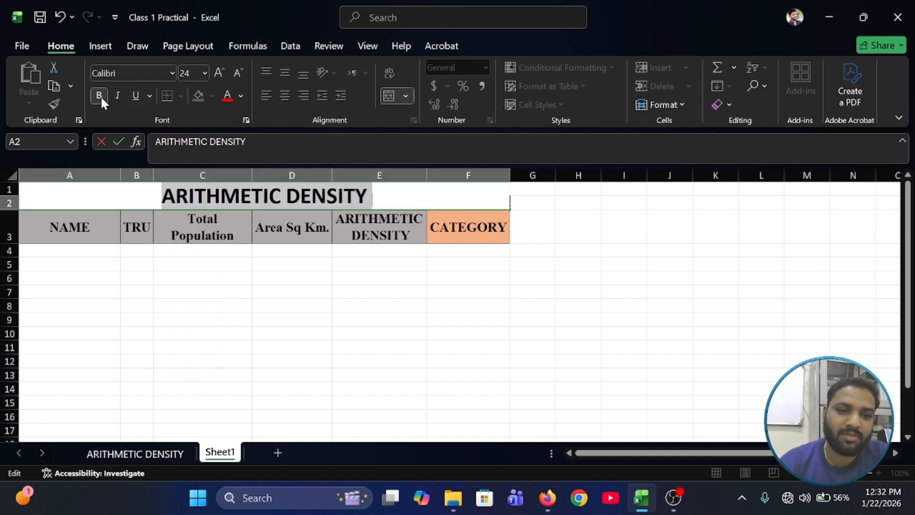
{"action": "left_click", "coordinate": [169, 72]}
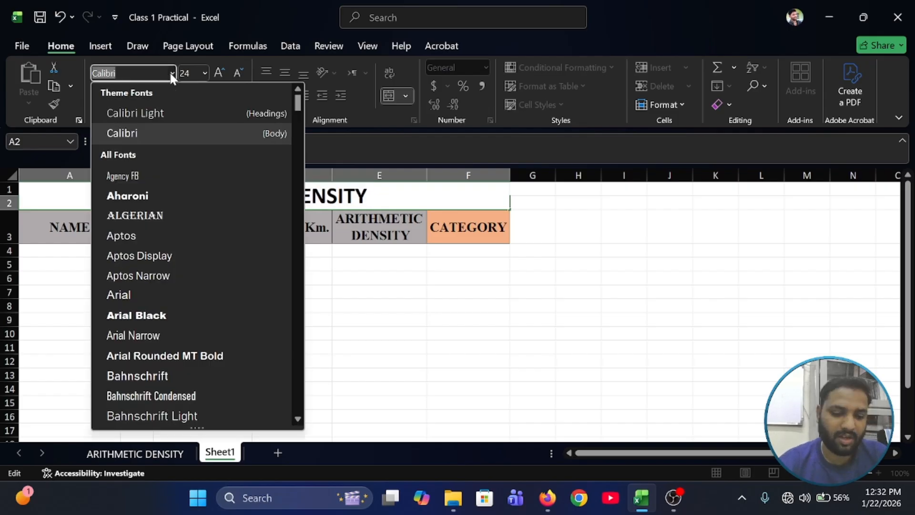
{"action": "type", "text": "Times New Roman"}
{"action": "key", "text": "Return"}
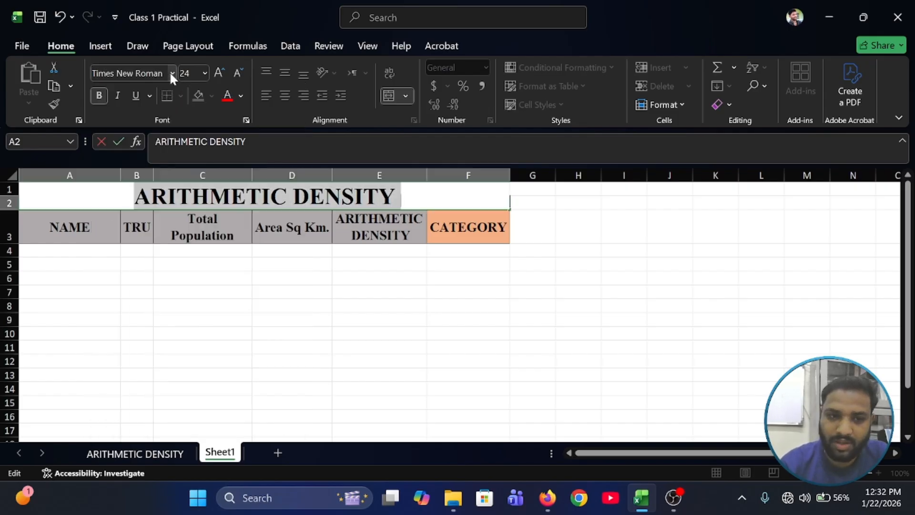
{"action": "left_click", "coordinate": [526, 314]}
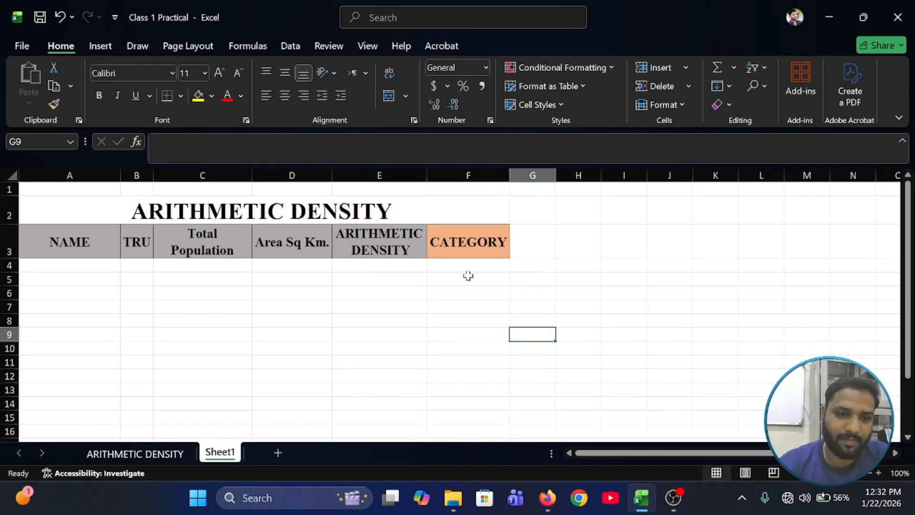
- Fill the merged title cell in row 2 with a light blue theme color
{"action": "left_click", "coordinate": [120, 217]}
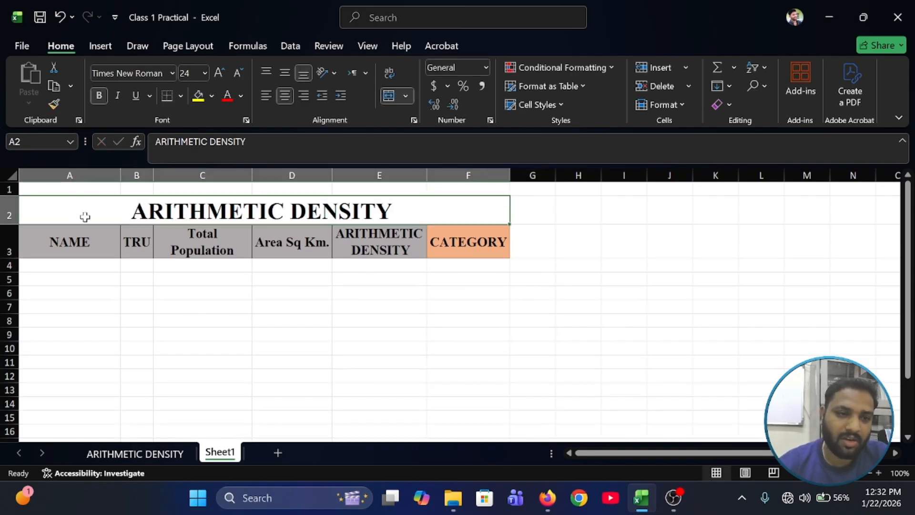
{"action": "left_click", "coordinate": [211, 95]}
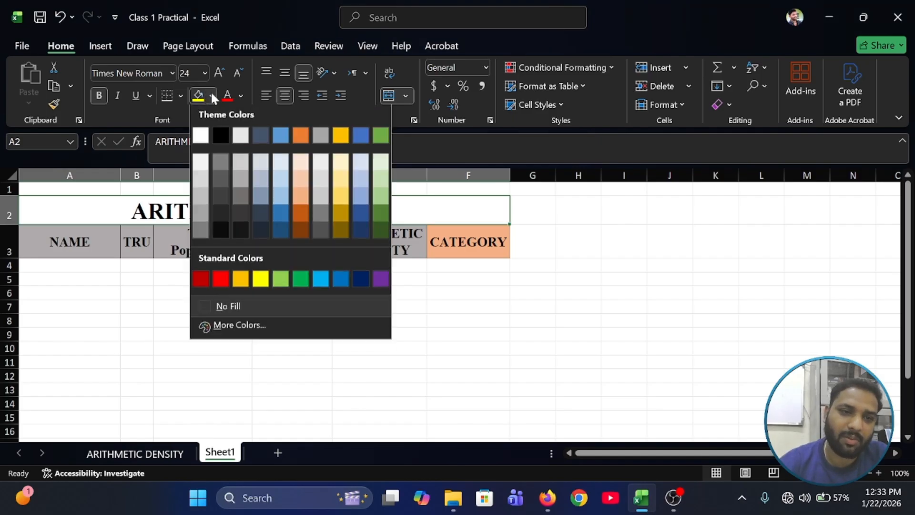
{"action": "left_click", "coordinate": [363, 179]}
{"action": "left_click", "coordinate": [665, 295]}
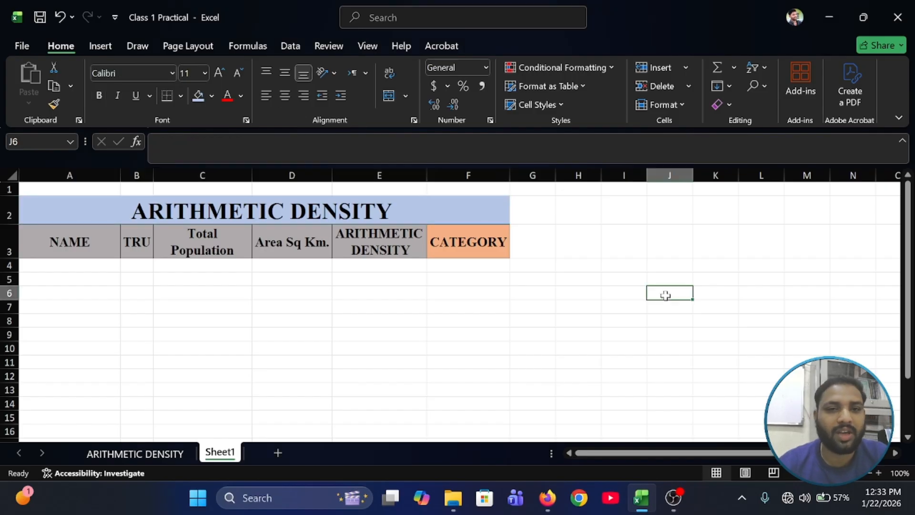
- Copy the district names in A3:A19 of the ARITHMETIC DENSITY sheet into cells A4:A20 of Sheet1
{"action": "left_click", "coordinate": [90, 248]}
{"action": "left_click", "coordinate": [96, 267]}
{"action": "left_click", "coordinate": [135, 453]}
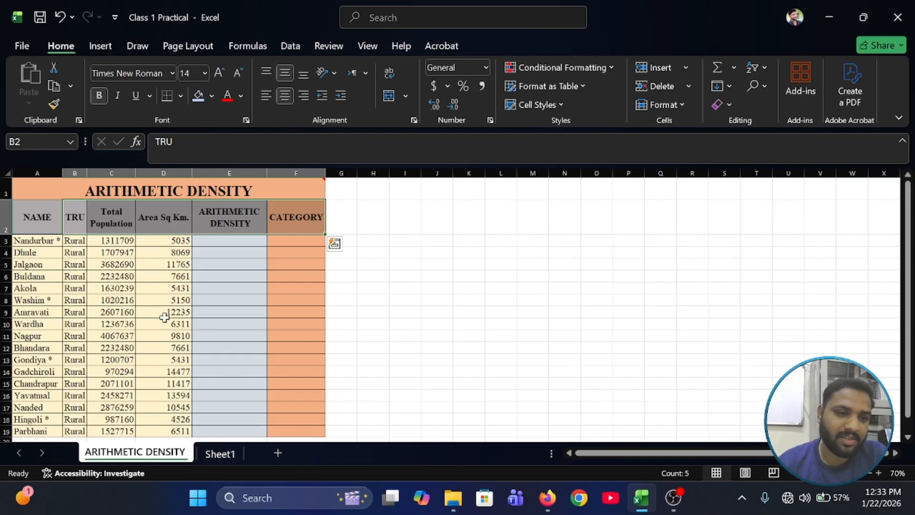
{"action": "scroll", "coordinate": [504, 332], "scroll_direction": "down", "scroll_amount": 1}
{"action": "scroll", "coordinate": [124, 271], "scroll_direction": "up", "scroll_amount": 1}
{"action": "left_click_drag", "start_coordinate": [35, 243], "coordinate": [37, 431]}
{"action": "key", "text": "ctrl+c"}
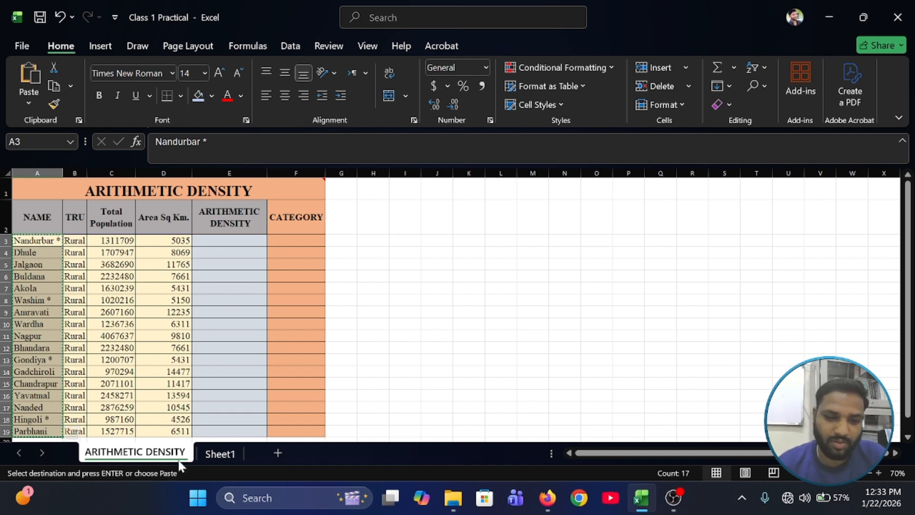
{"action": "left_click", "coordinate": [200, 452]}
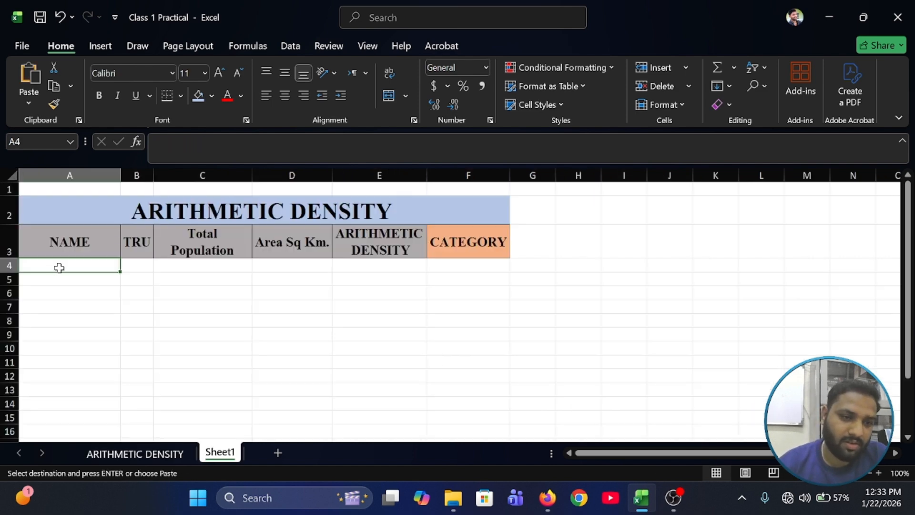
{"action": "left_click_drag", "start_coordinate": [59, 268], "coordinate": [59, 436]}
{"action": "key", "text": "ctrl+v"}
{"action": "scroll", "coordinate": [90, 364], "scroll_direction": "down", "scroll_amount": 5}
{"action": "scroll", "coordinate": [89, 366], "scroll_direction": "up", "scroll_amount": 2}
{"action": "scroll", "coordinate": [113, 362], "scroll_direction": "up", "scroll_amount": 3}
{"action": "scroll", "coordinate": [200, 334], "scroll_direction": "down", "scroll_amount": 1}
{"action": "scroll", "coordinate": [200, 334], "scroll_direction": "down", "scroll_amount": 1, "text": "ctrl"}
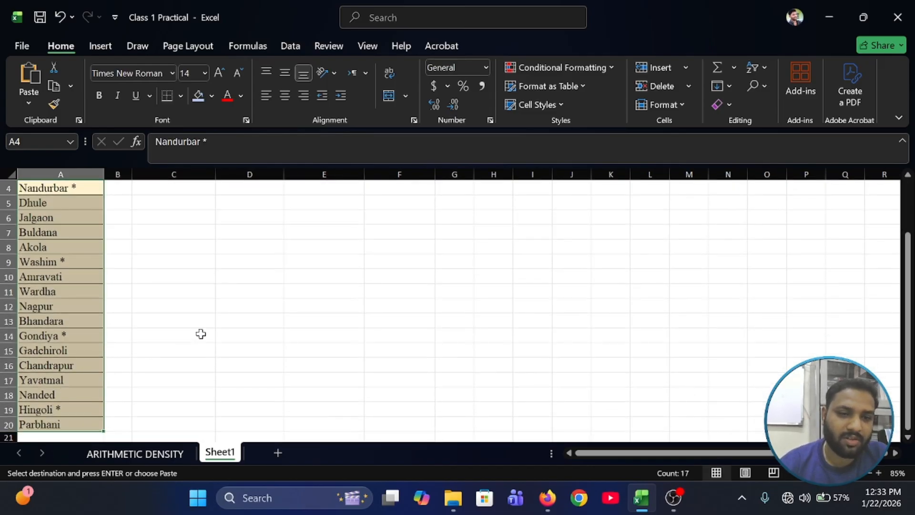
{"action": "scroll", "coordinate": [173, 342], "scroll_direction": "up", "scroll_amount": 1, "text": "ctrl"}
{"action": "scroll", "coordinate": [174, 342], "scroll_direction": "up", "scroll_amount": 1}
{"action": "left_click", "coordinate": [272, 343]}
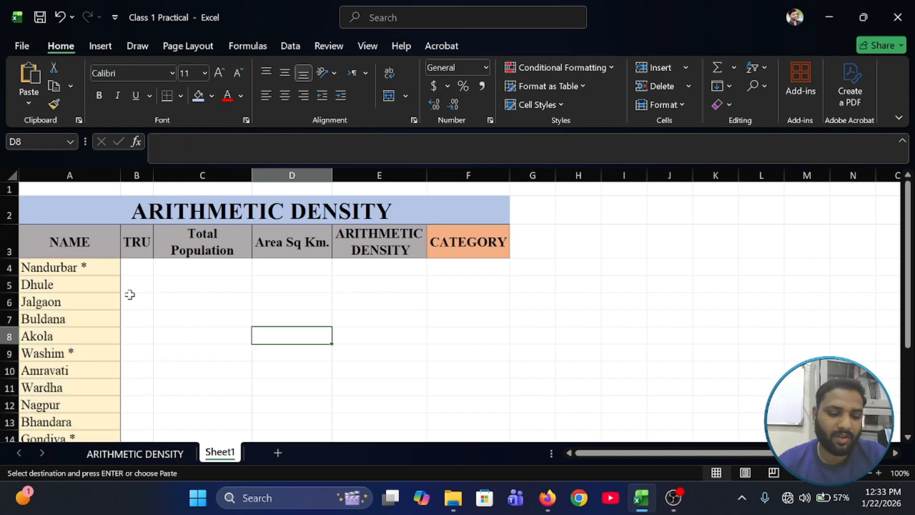
- Copy the TRU values in B3:B19 of the ARITHMETIC DENSITY sheet into cells B4:B20 of Sheet1
{"action": "left_click", "coordinate": [175, 455]}
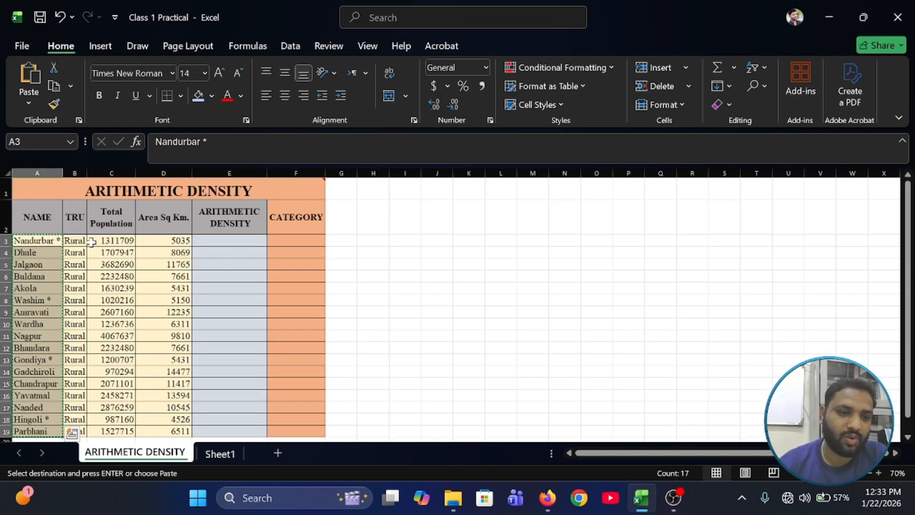
{"action": "left_click_drag", "start_coordinate": [74, 238], "coordinate": [76, 429]}
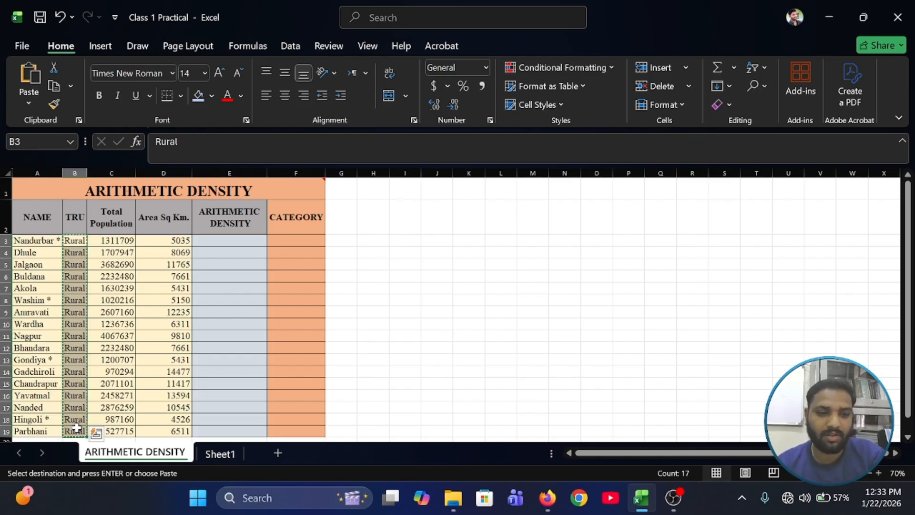
{"action": "left_click", "coordinate": [227, 457]}
{"action": "scroll", "coordinate": [139, 274], "scroll_direction": "down", "scroll_amount": 1}
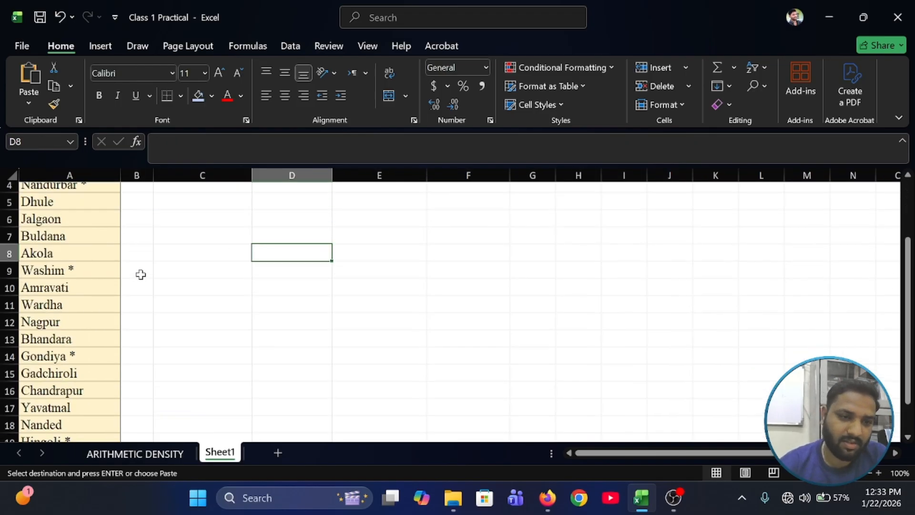
{"action": "scroll", "coordinate": [141, 275], "scroll_direction": "up", "scroll_amount": 3, "text": "ctrl"}
{"action": "scroll", "coordinate": [141, 274], "scroll_direction": "down", "scroll_amount": 5, "text": "ctrl"}
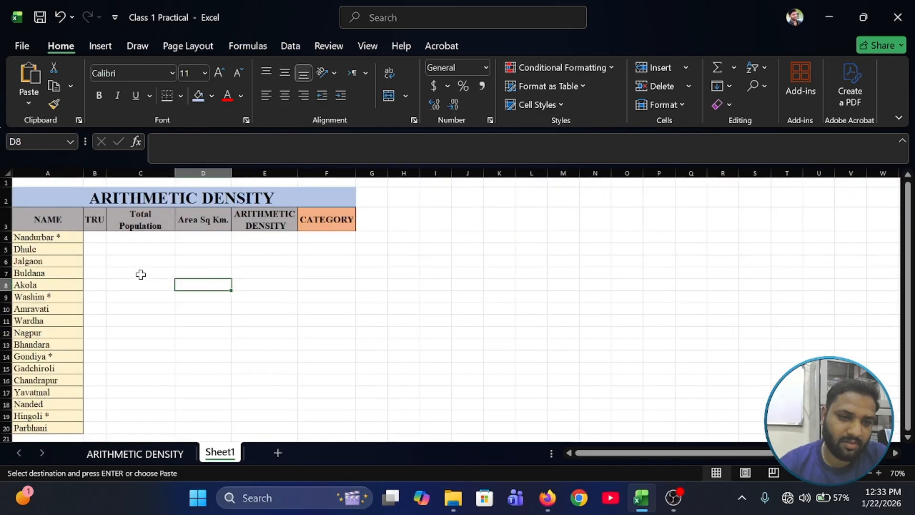
{"action": "left_click", "coordinate": [93, 235]}
{"action": "left_click_drag", "start_coordinate": [93, 235], "coordinate": [83, 429]}
{"action": "key", "text": "ctrl+v"}
{"action": "left_click", "coordinate": [280, 389]}
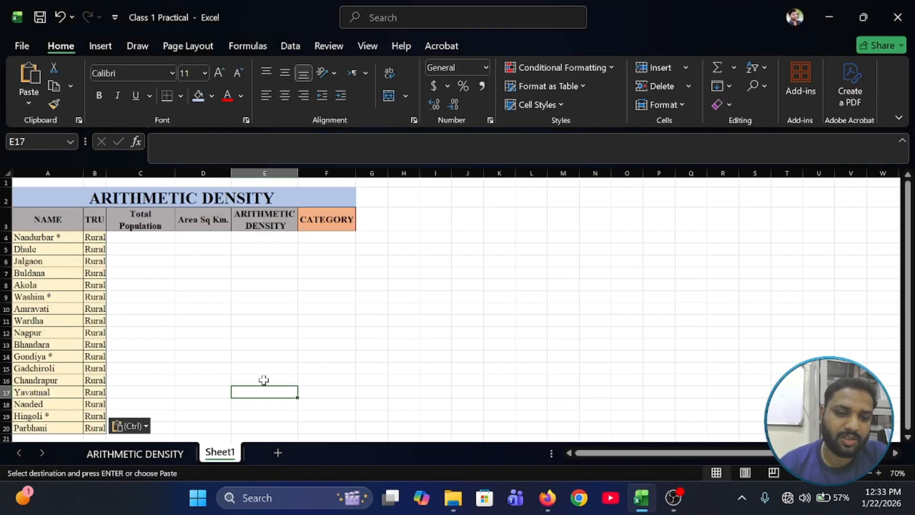
- Copy the Total Population values in C3:C19 of the ARITHMETIC DENSITY sheet into cells C4:C20 of Sheet1
{"action": "left_click", "coordinate": [159, 453]}
{"action": "left_click", "coordinate": [435, 311]}
{"action": "scroll", "coordinate": [112, 242], "scroll_direction": "down", "scroll_amount": 1}
{"action": "scroll", "coordinate": [111, 242], "scroll_direction": "up", "scroll_amount": 1}
{"action": "left_click", "coordinate": [111, 243]}
{"action": "left_click_drag", "start_coordinate": [111, 243], "coordinate": [105, 427]}
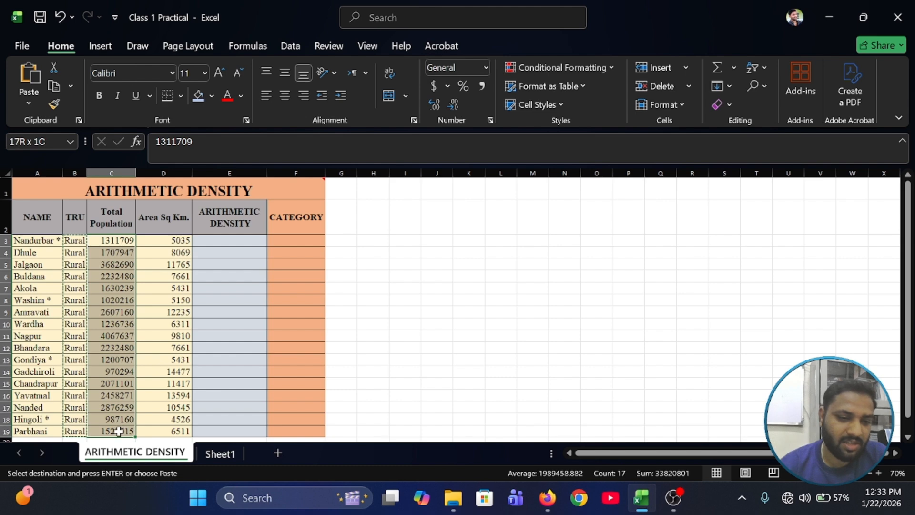
{"action": "key", "text": "ctrl+c"}
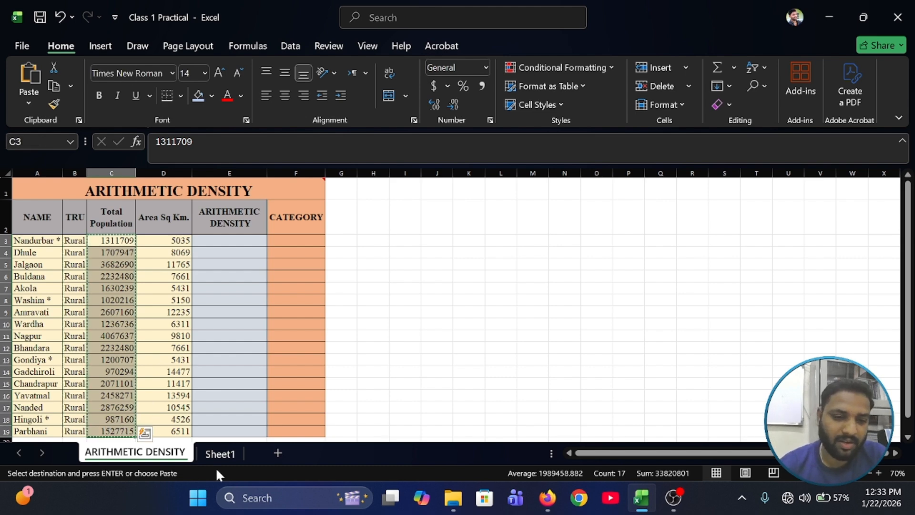
{"action": "left_click", "coordinate": [219, 453]}
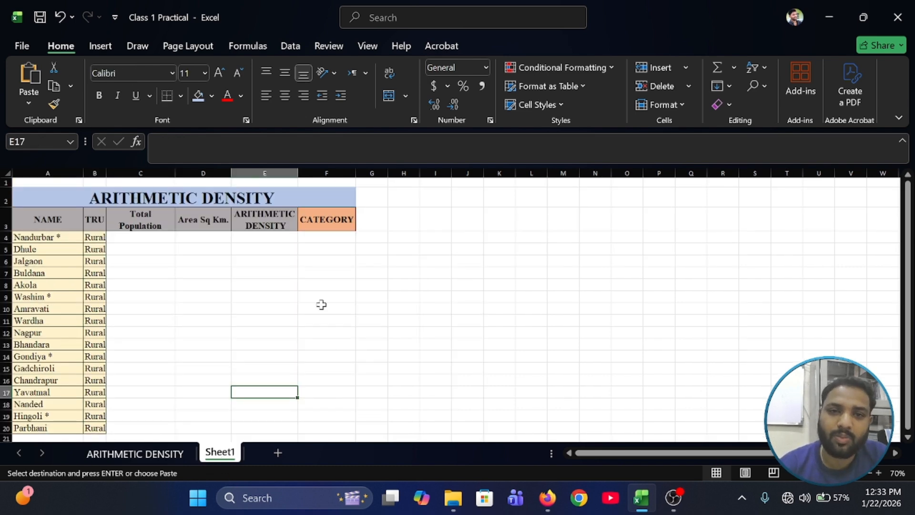
{"action": "left_click_drag", "start_coordinate": [153, 240], "coordinate": [156, 427]}
{"action": "key", "text": "ctrl+v"}
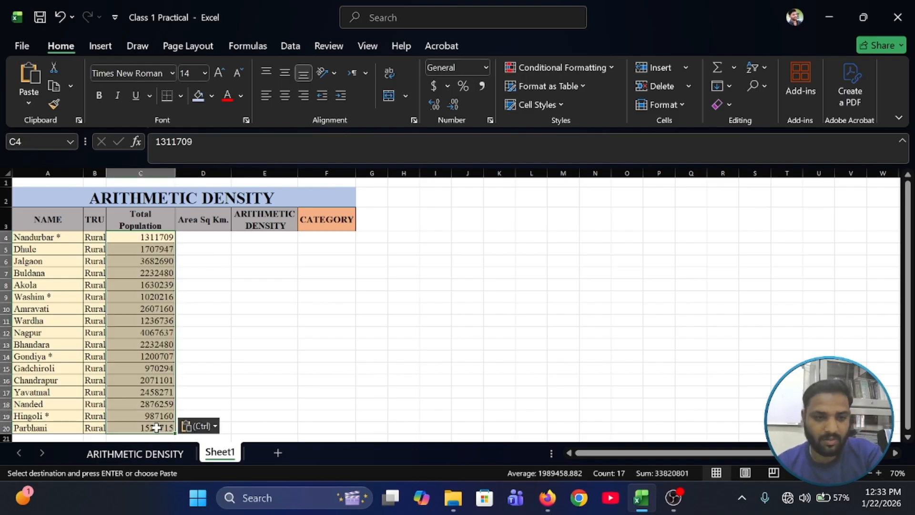
{"action": "left_click", "coordinate": [292, 393]}
- Copy the Area Sq Km. values in D3:D19 of the ARITHMETIC DENSITY sheet into cells D4:D20 of Sheet1
{"action": "left_click", "coordinate": [176, 455]}
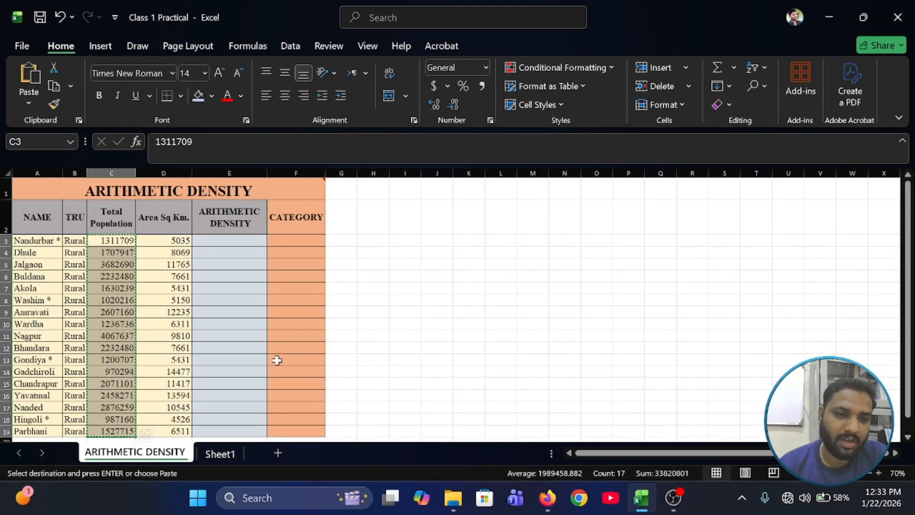
{"action": "left_click_drag", "start_coordinate": [170, 243], "coordinate": [171, 431]}
{"action": "key", "text": "ctrl+c"}
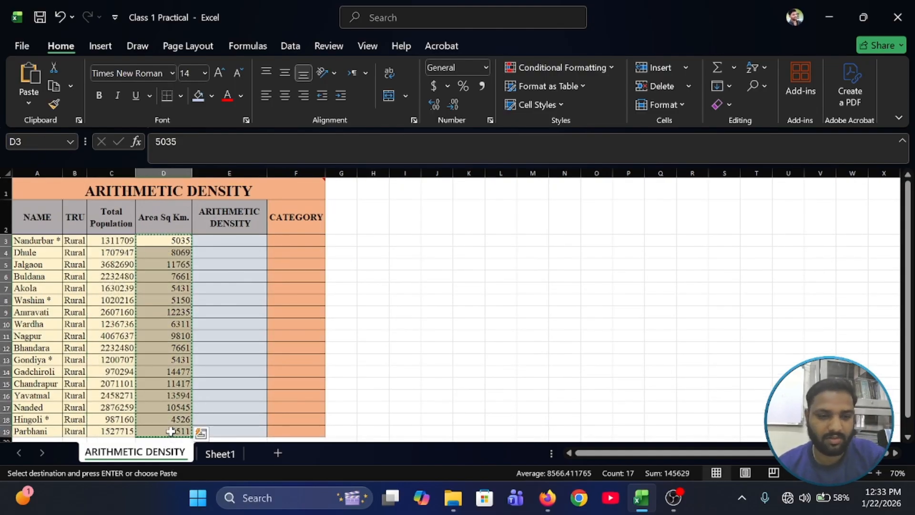
{"action": "left_click", "coordinate": [219, 455]}
{"action": "mouse_move", "coordinate": [219, 242]}
{"action": "left_mouse_down"}
{"action": "mouse_move", "coordinate": [225, 424]}
{"action": "mouse_move", "coordinate": [213, 421]}
{"action": "left_mouse_up"}
{"action": "key", "text": "ctrl+v"}
{"action": "left_click", "coordinate": [363, 358]}
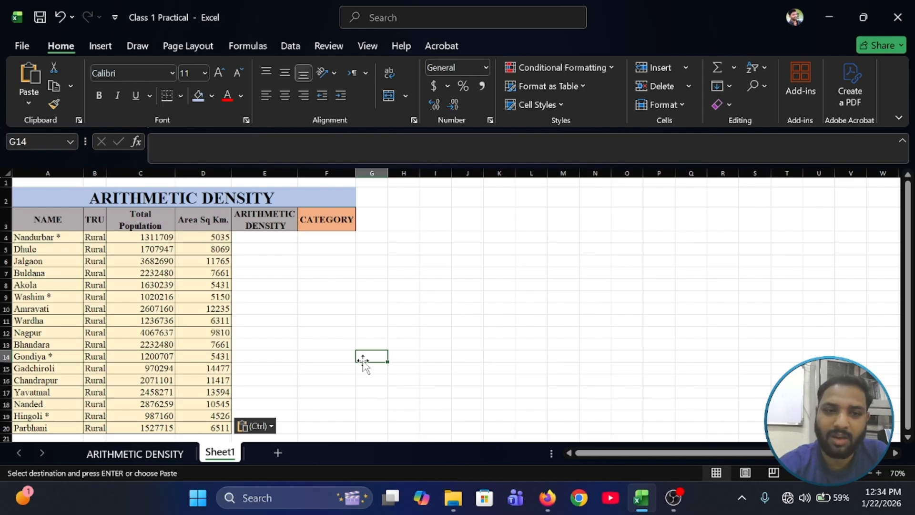
{"action": "left_click", "coordinate": [424, 345]}
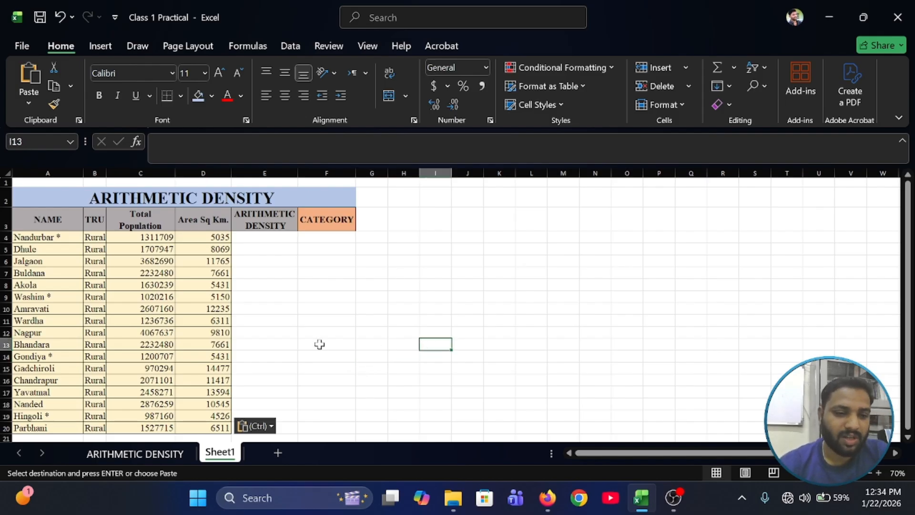
{"action": "left_click", "coordinate": [272, 240]}
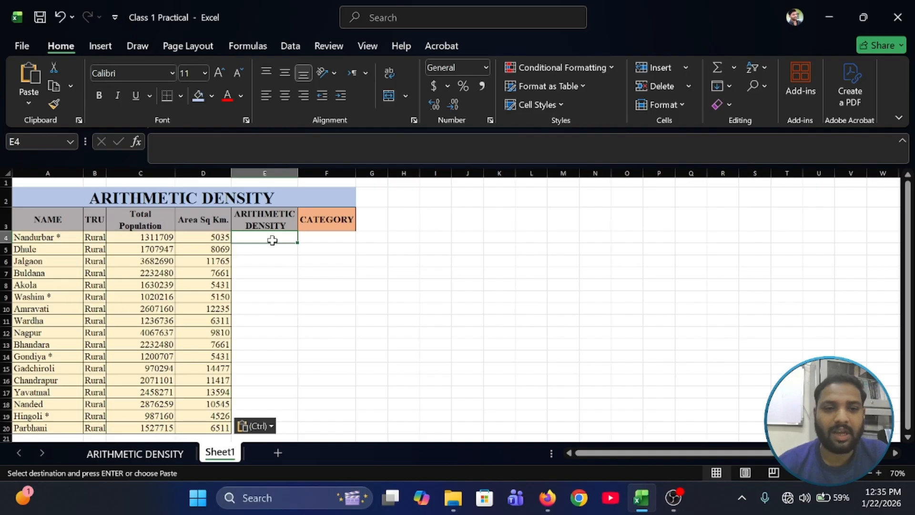
{"action": "left_click", "coordinate": [431, 261]}
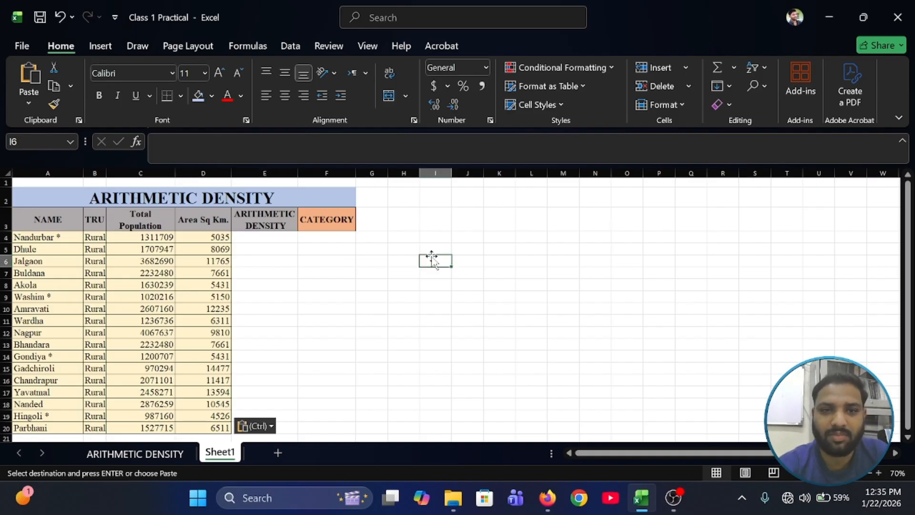
{"action": "left_click", "coordinate": [62, 248]}
{"action": "left_click", "coordinate": [209, 249]}
{"action": "left_click", "coordinate": [266, 239]}
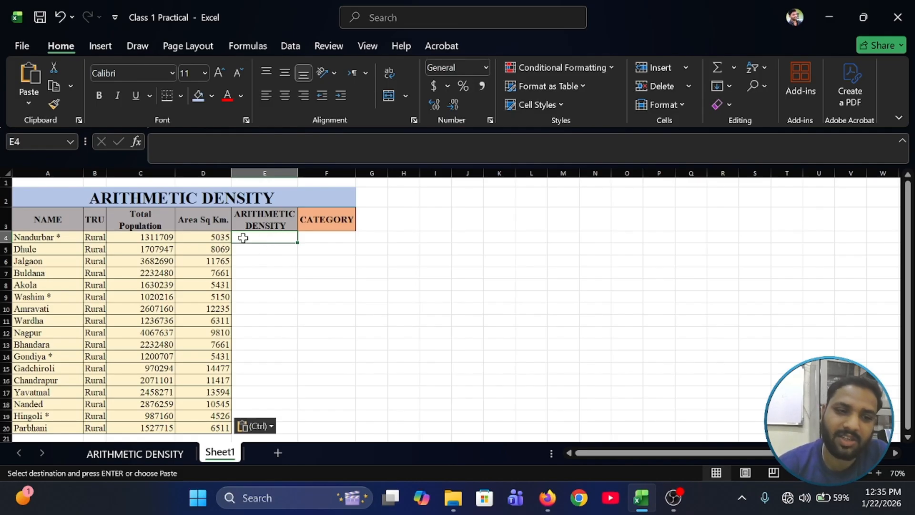
{"action": "left_click", "coordinate": [250, 250]}
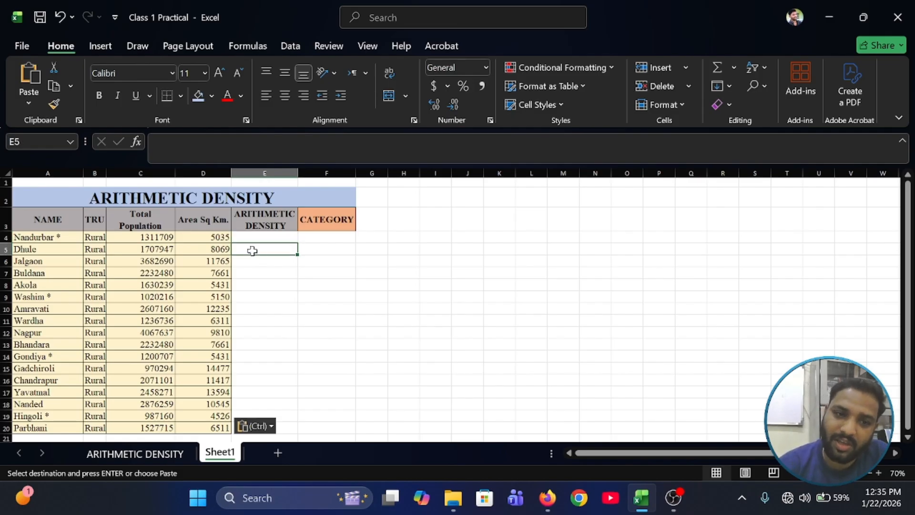
{"action": "left_click", "coordinate": [255, 237]}
{"action": "left_click", "coordinate": [259, 252]}
{"action": "left_click", "coordinate": [258, 271]}
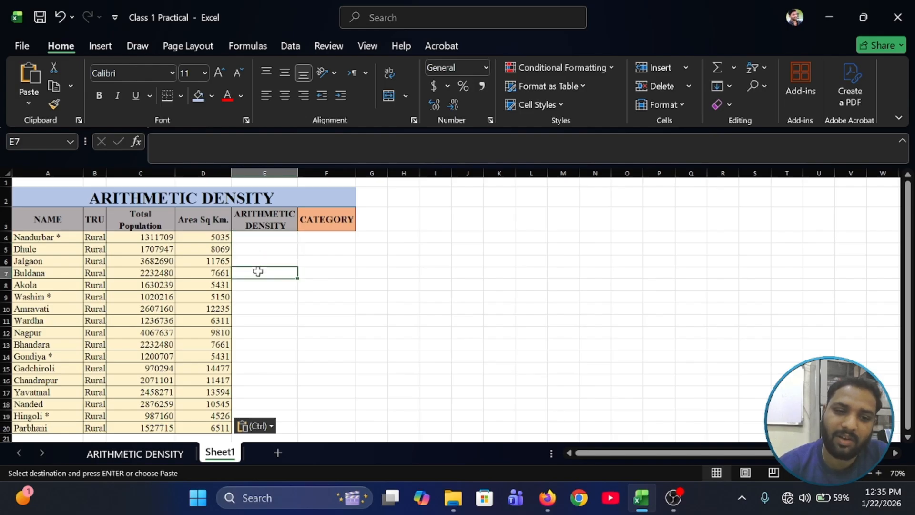
{"action": "left_click", "coordinate": [275, 237]}
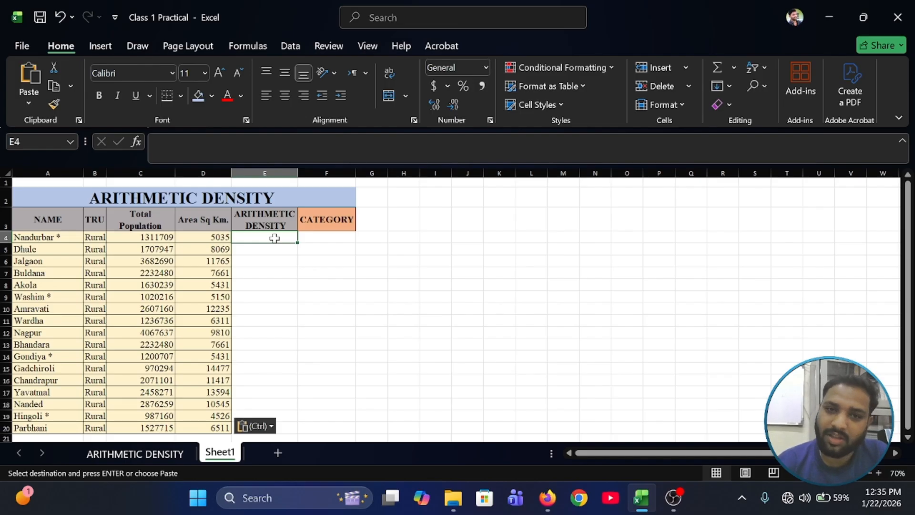
{"action": "left_click", "coordinate": [359, 275]}
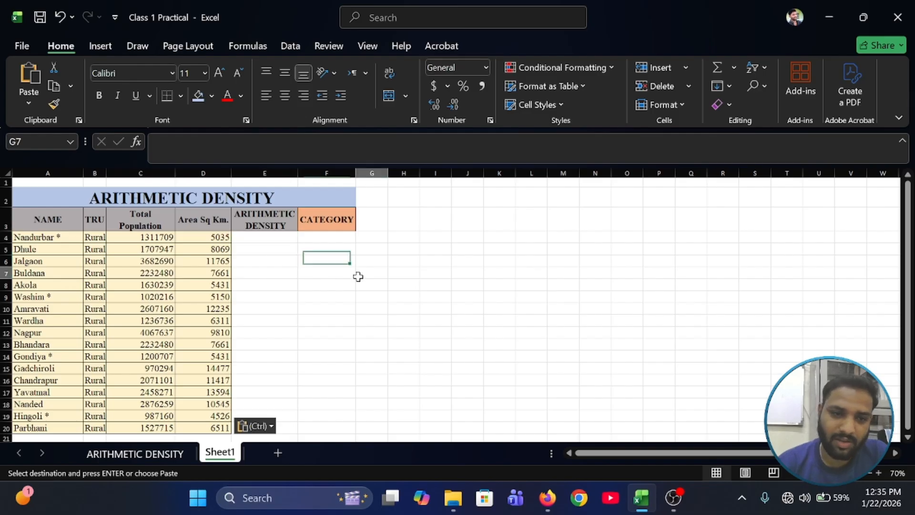
{"action": "left_click", "coordinate": [271, 241]}
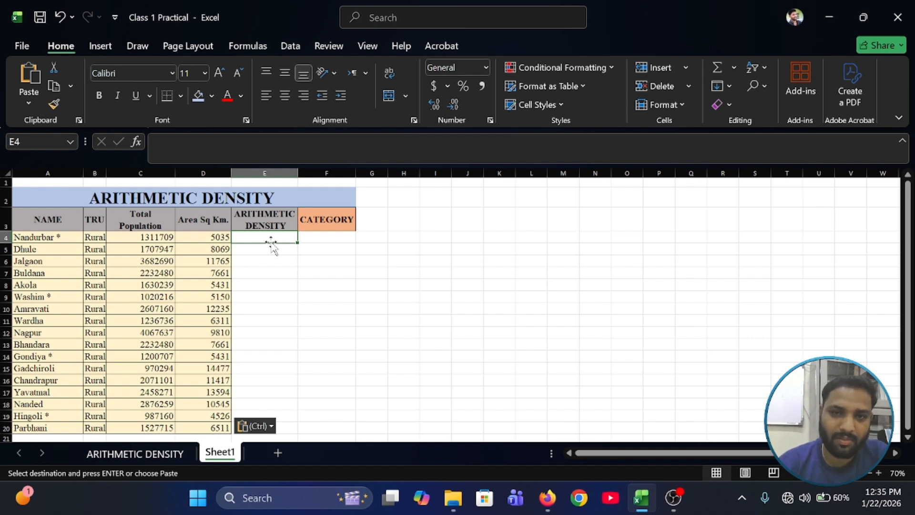
{"action": "left_click", "coordinate": [310, 248]}
{"action": "left_click", "coordinate": [281, 235]}
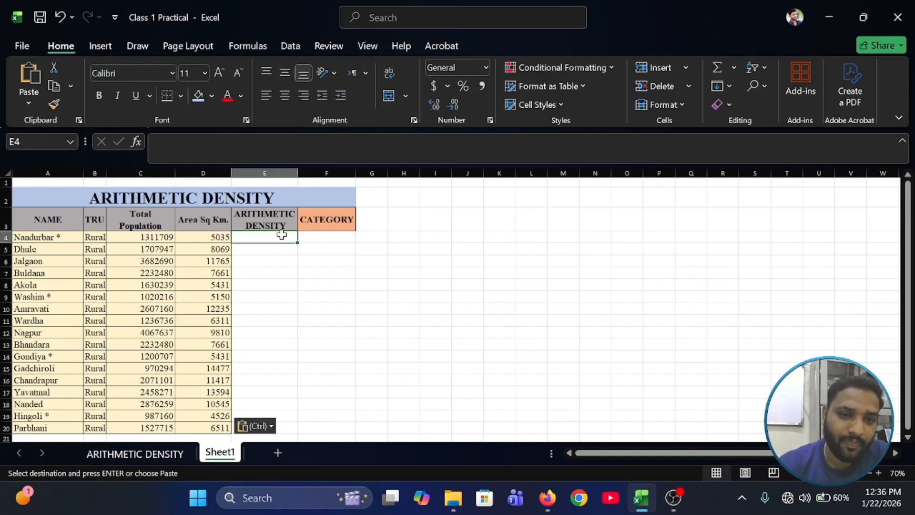
- Examine how the column letter and row number form the references of cells E4 and E9 in the ARITHMETIC DENSITY column
{"action": "left_click", "coordinate": [263, 174]}
{"action": "left_click", "coordinate": [403, 237]}
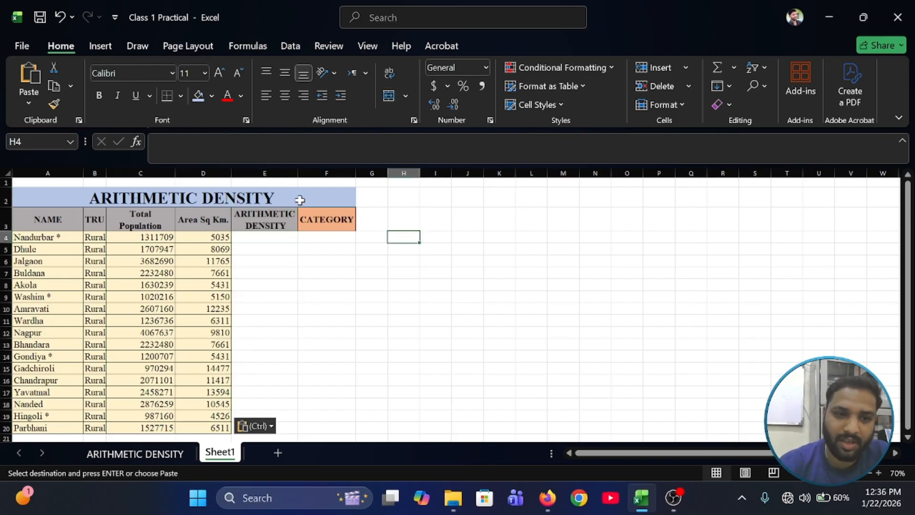
{"action": "left_click", "coordinate": [264, 173]}
{"action": "left_click", "coordinate": [4, 226]}
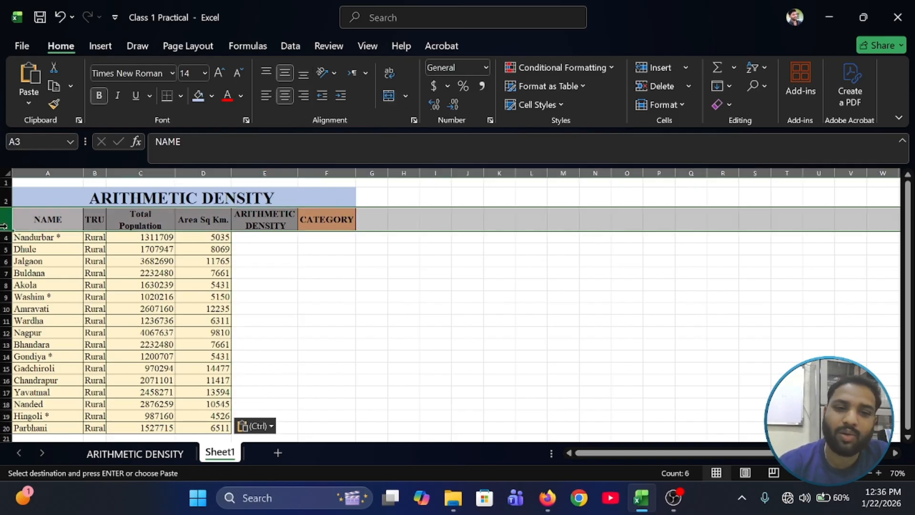
{"action": "left_click", "coordinate": [256, 172]}
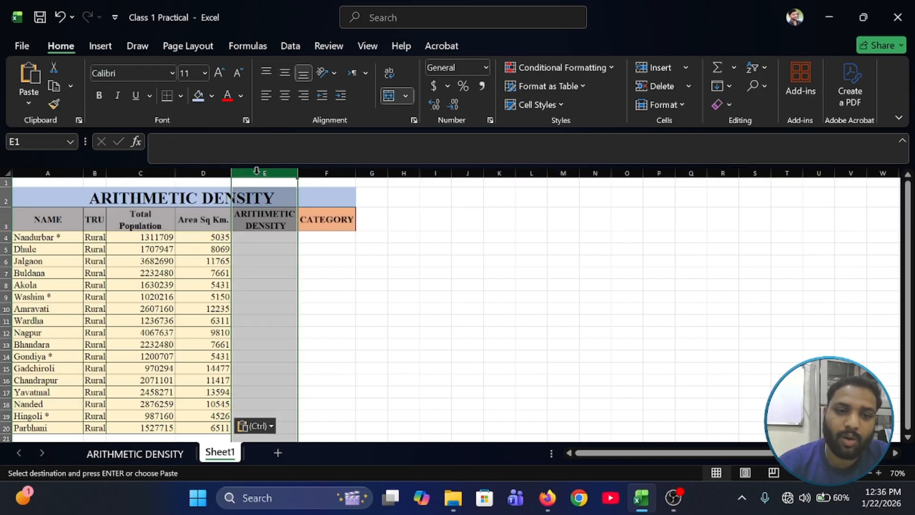
{"action": "left_click", "coordinate": [326, 262]}
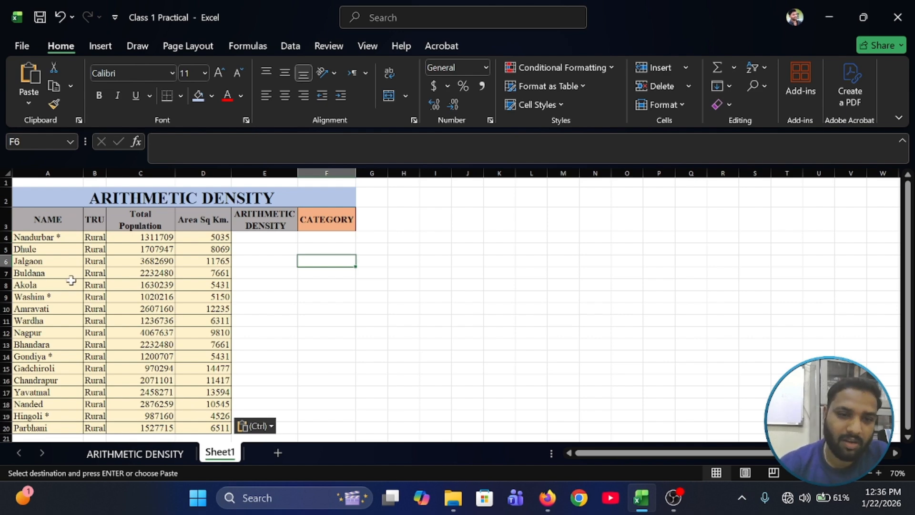
{"action": "left_click", "coordinate": [260, 240]}
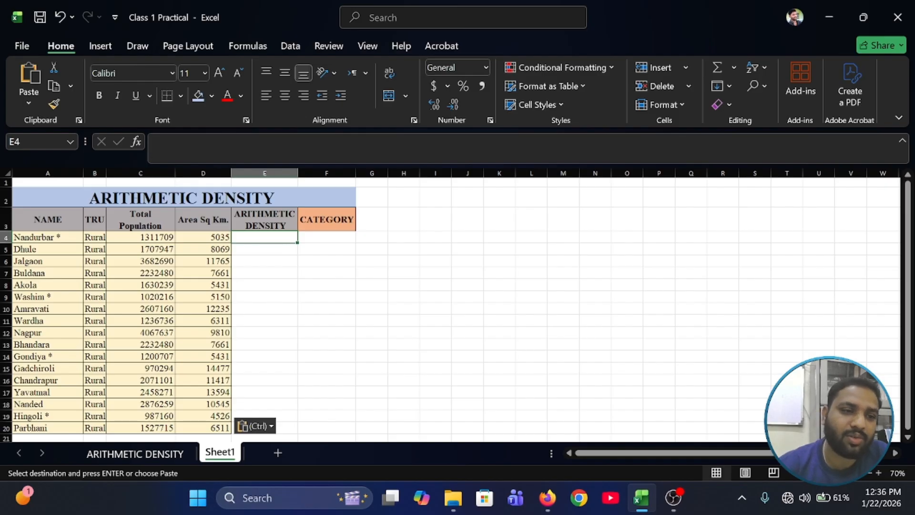
{"action": "left_click", "coordinate": [25, 142]}
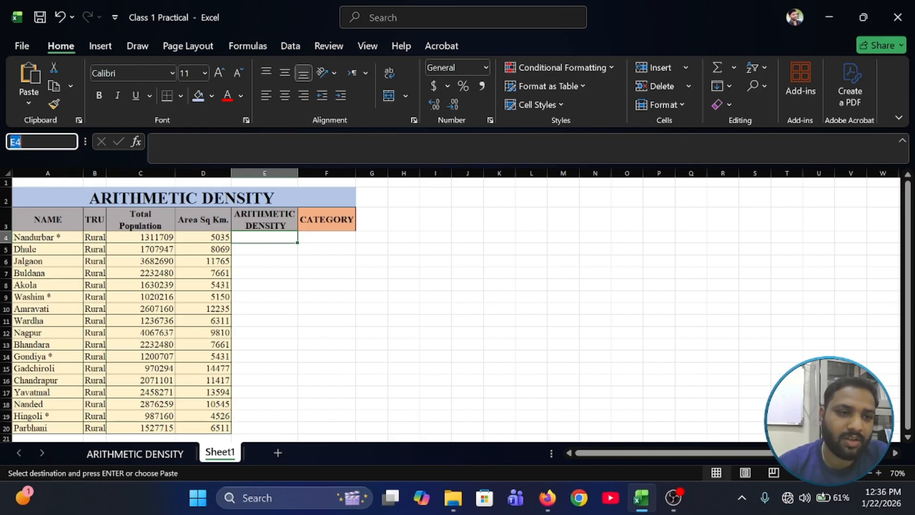
{"action": "left_click", "coordinate": [29, 142]}
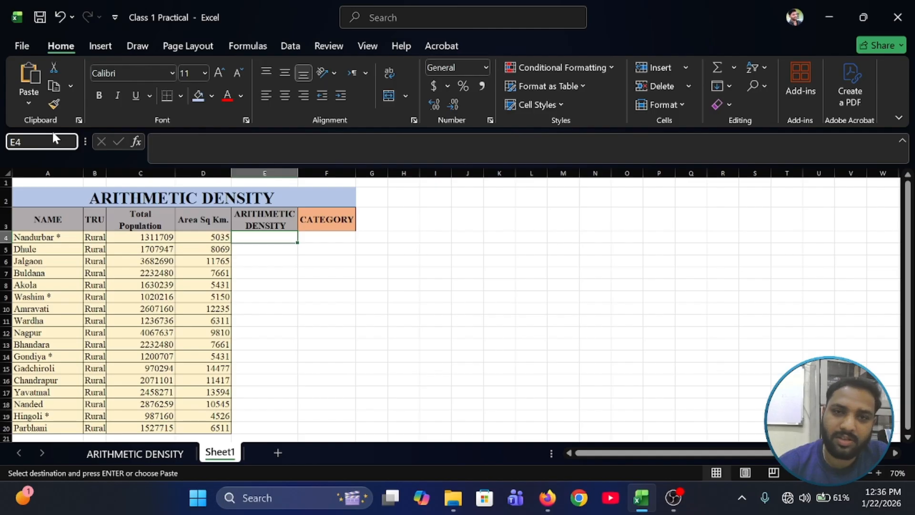
{"action": "left_click", "coordinate": [267, 297]}
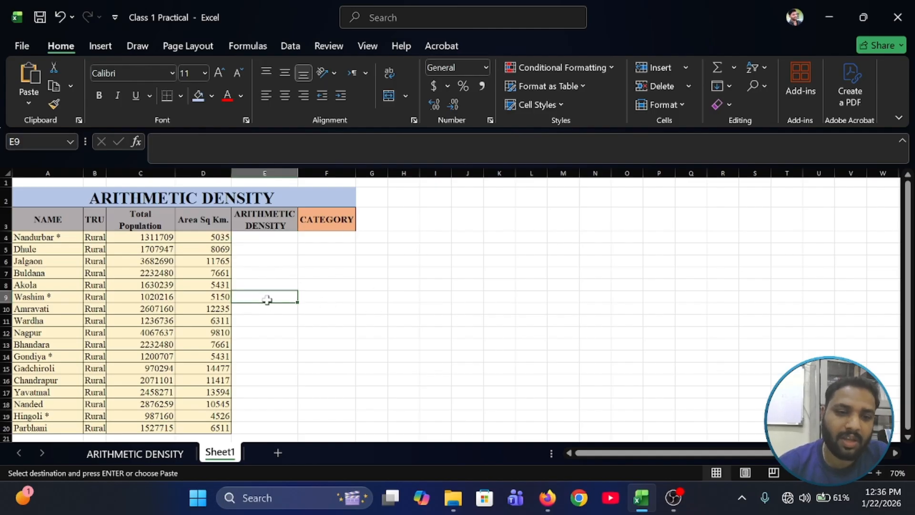
{"action": "key", "text": "ctrl+v"}
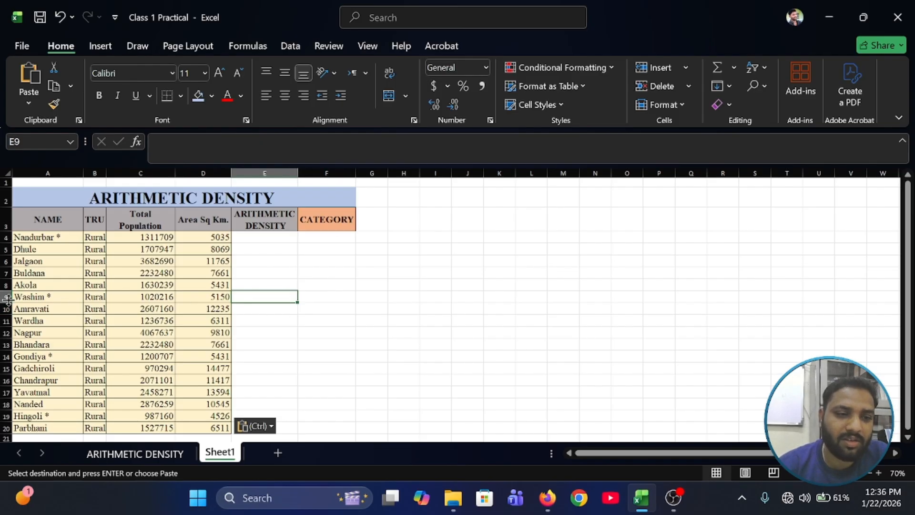
- Enter the formula =C4/D4 in cell E4 of the ARITHMETIC DENSITY column and fill it down through E20
{"action": "left_click", "coordinate": [275, 239]}
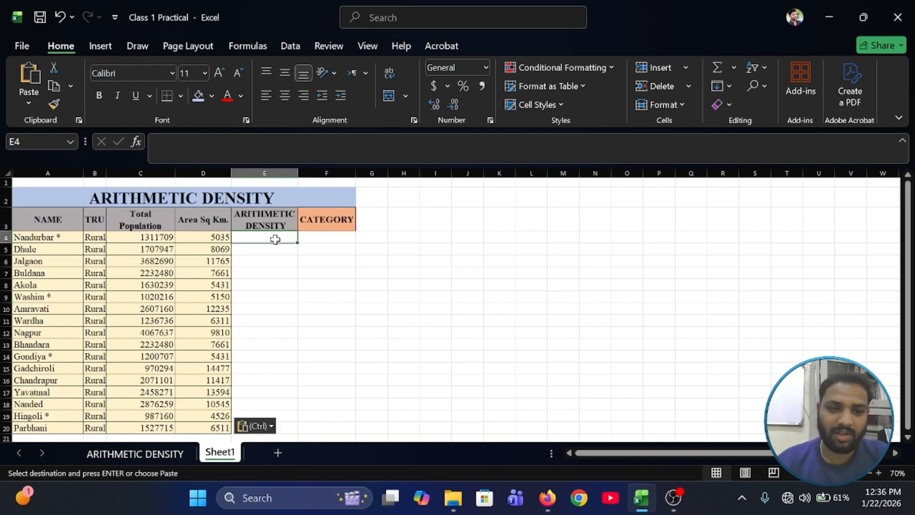
{"action": "double_click", "coordinate": [275, 239]}
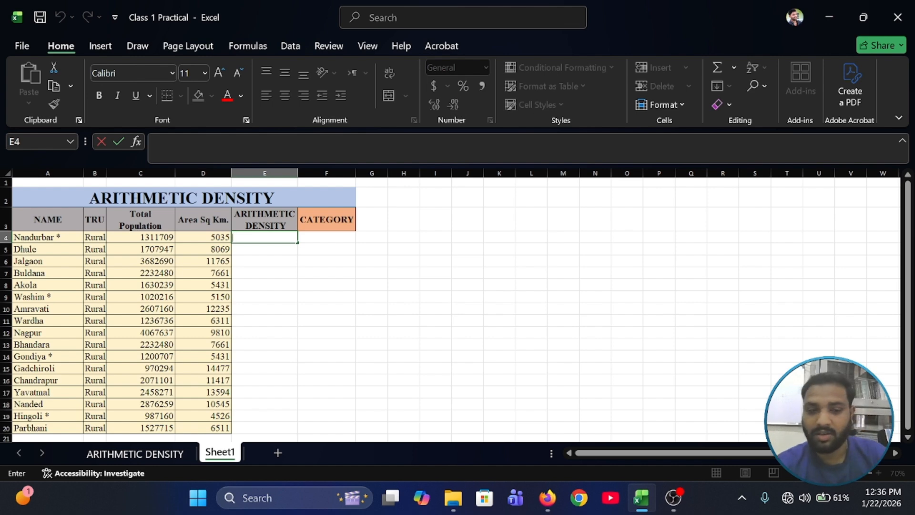
{"action": "type", "text": "="}
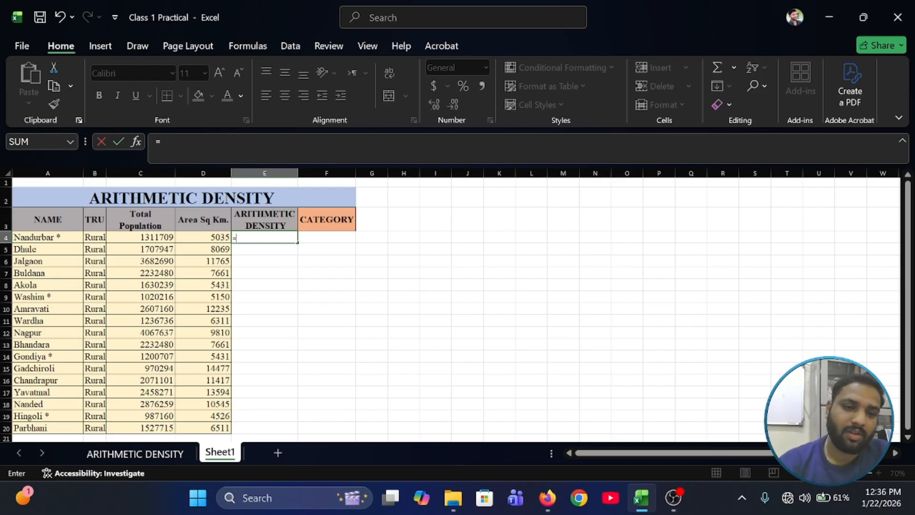
{"action": "left_click", "coordinate": [155, 237]}
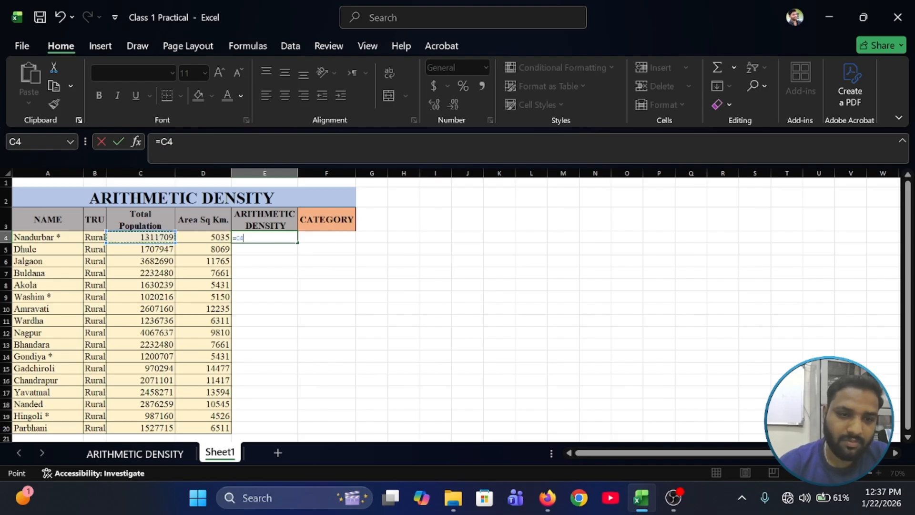
{"action": "type", "text": "/"}
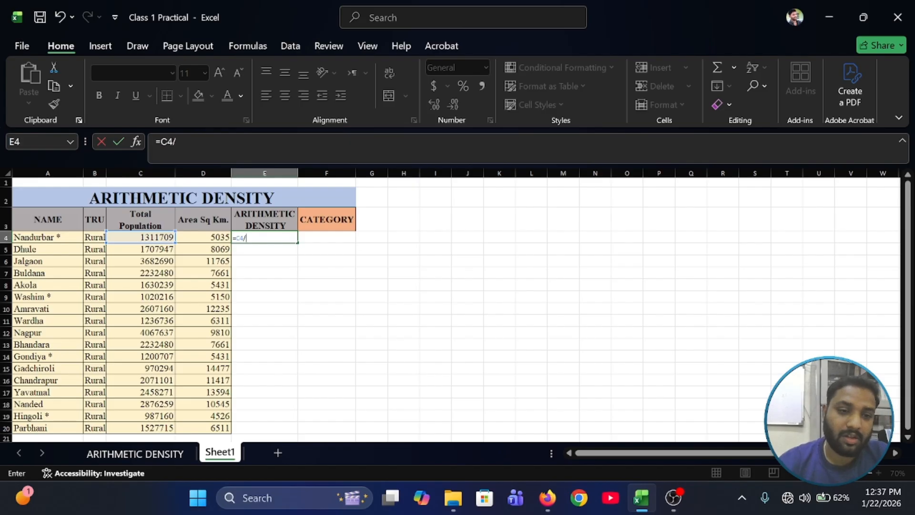
{"action": "left_click", "coordinate": [205, 237]}
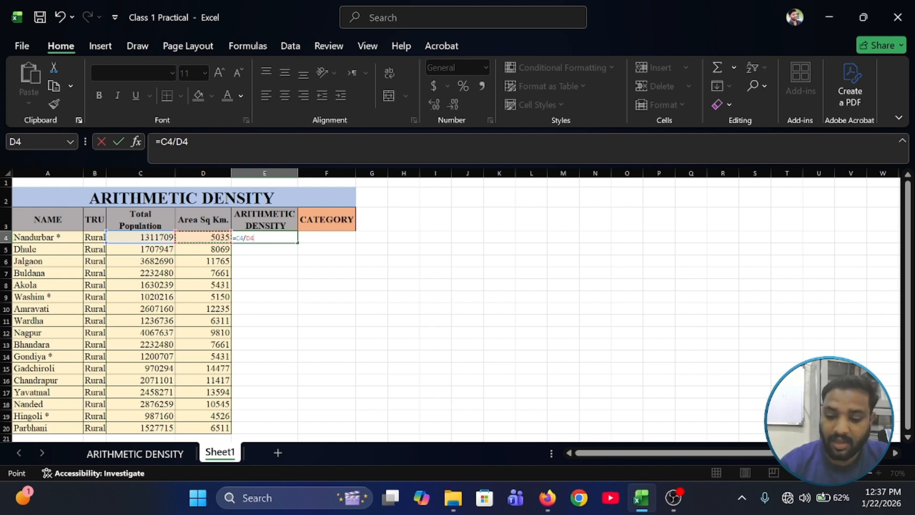
{"action": "key", "text": "Return"}
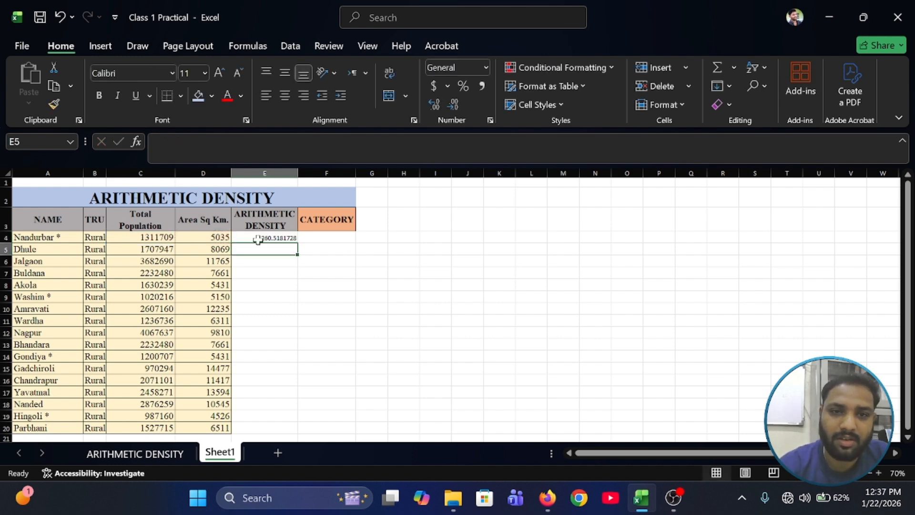
{"action": "left_click", "coordinate": [260, 238]}
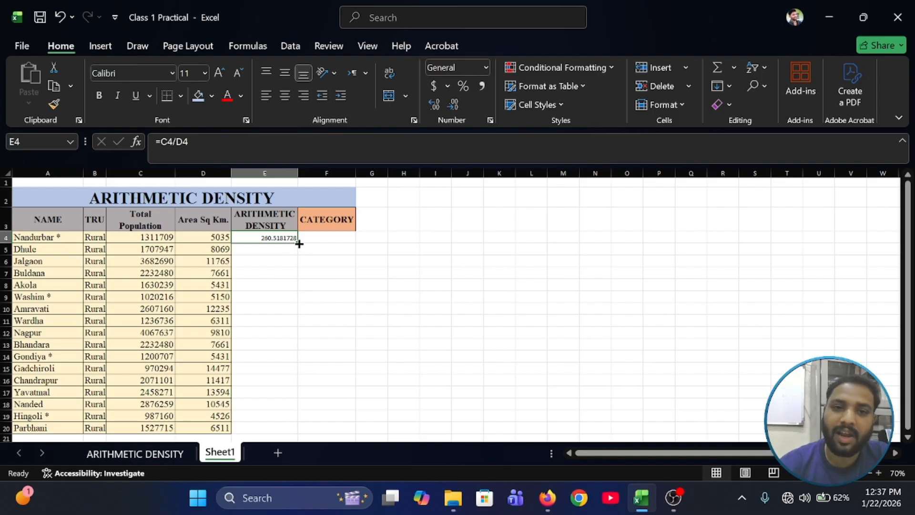
{"action": "left_click_drag", "start_coordinate": [299, 244], "coordinate": [287, 434]}
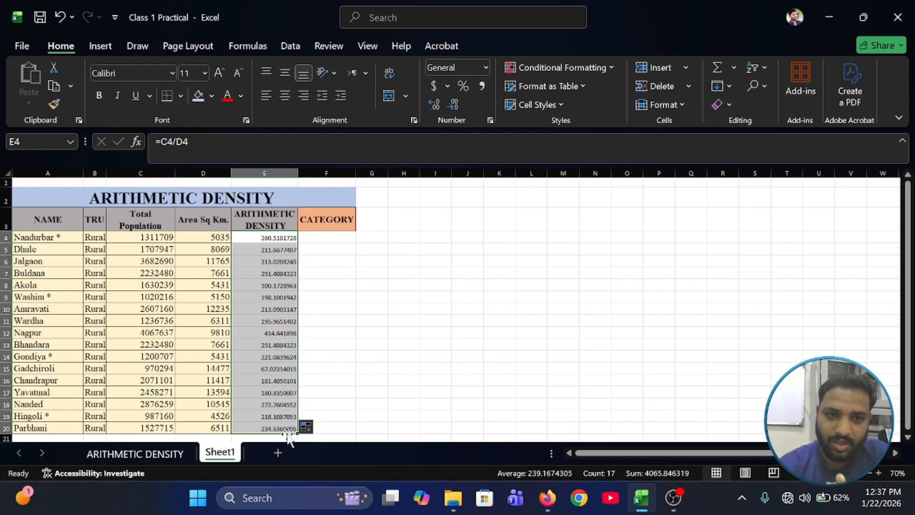
- Undo the fill in the ARITHMETIC DENSITY column, review the formula =C4/D4 in E4 and fill it down through E20 again
{"action": "key", "text": "ctrl+z"}
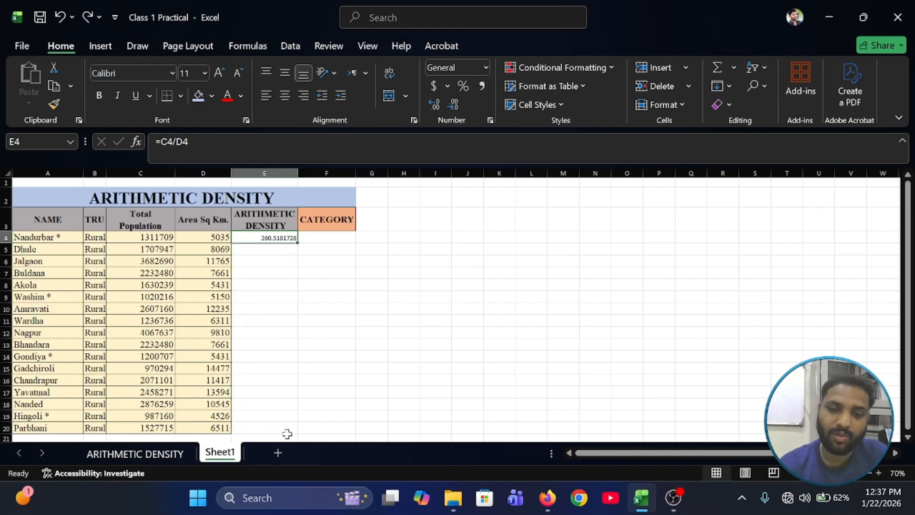
{"action": "double_click", "coordinate": [274, 237]}
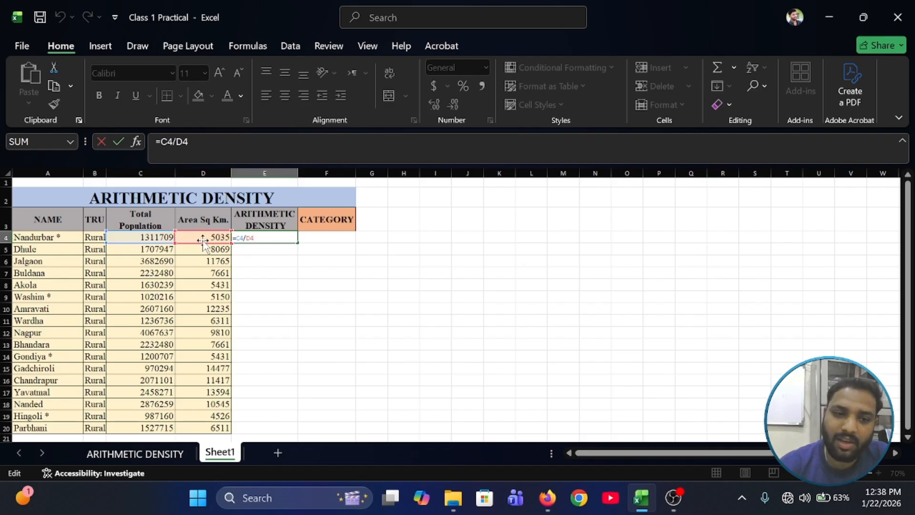
{"action": "key", "text": "Return"}
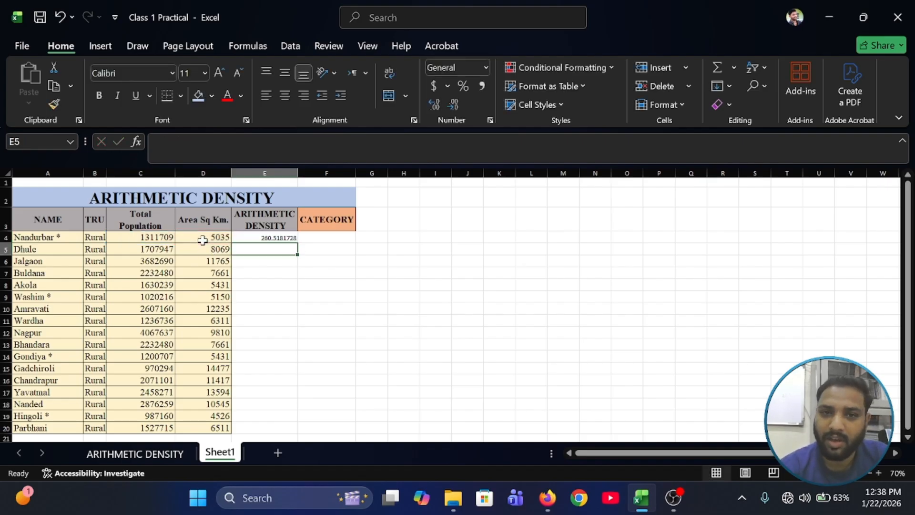
{"action": "left_click", "coordinate": [266, 238]}
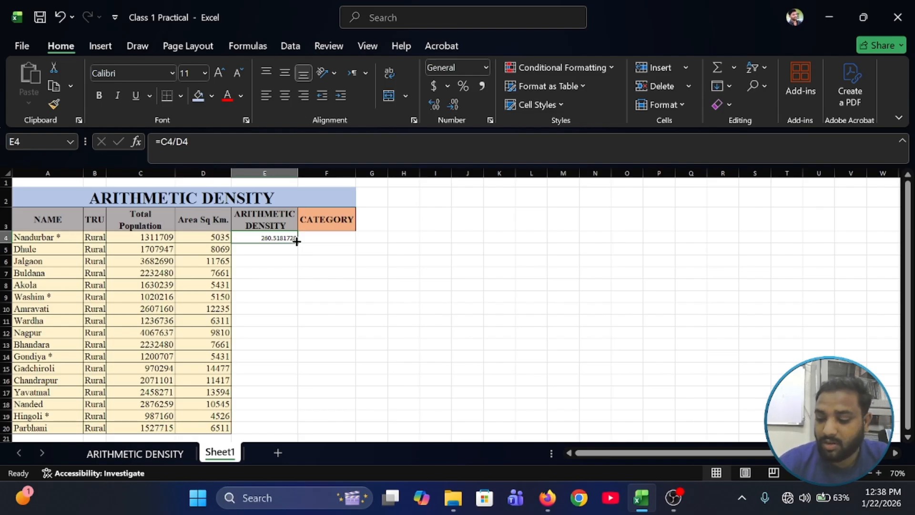
{"action": "left_click_drag", "start_coordinate": [296, 242], "coordinate": [298, 435]}
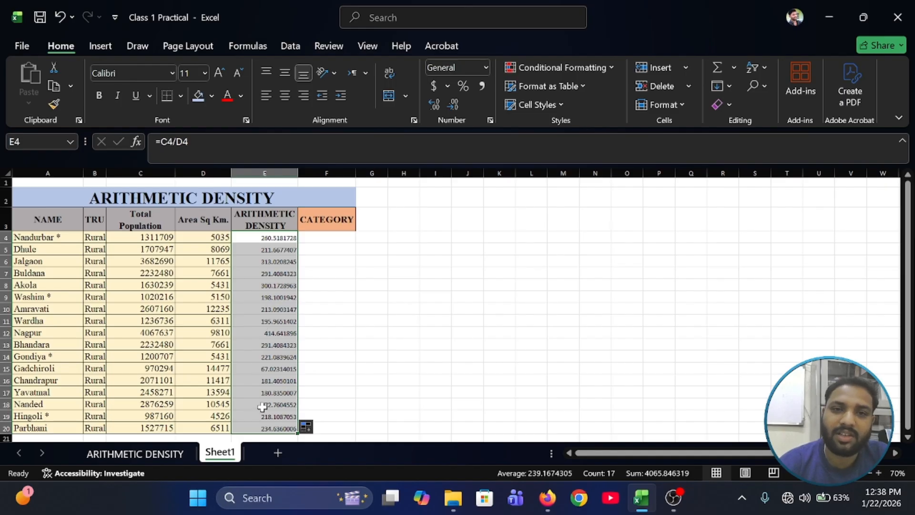
{"action": "left_click", "coordinate": [374, 380]}
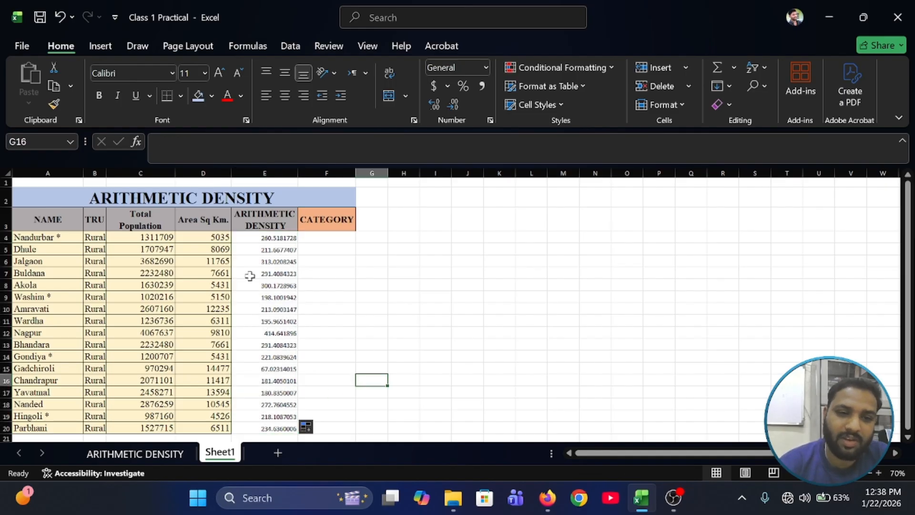
- Format the density values in E4:E20 as whole numbers with no decimal places
{"action": "left_click_drag", "start_coordinate": [271, 238], "coordinate": [277, 429]}
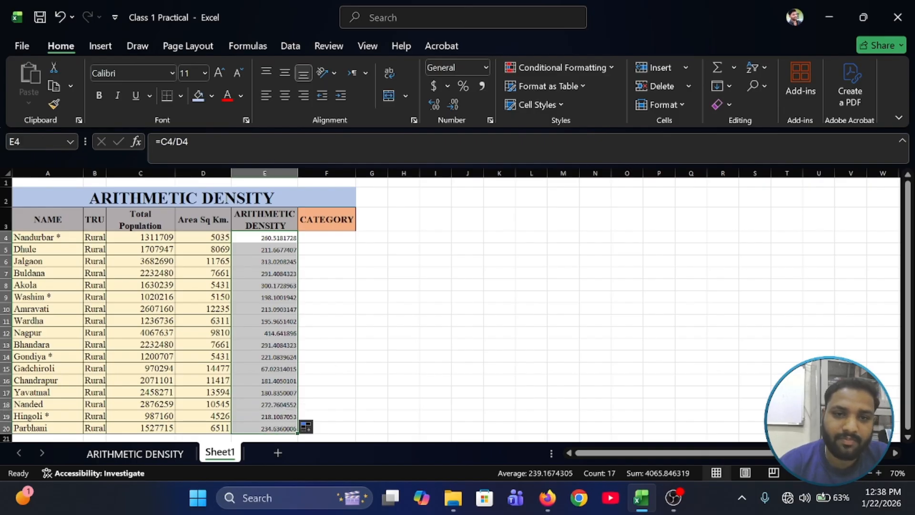
{"action": "left_click", "coordinate": [452, 104]}
{"action": "left_click", "coordinate": [453, 104]}
{"action": "left_click", "coordinate": [453, 104]}
{"action": "left_click", "coordinate": [453, 106]}
{"action": "left_click", "coordinate": [452, 107]}
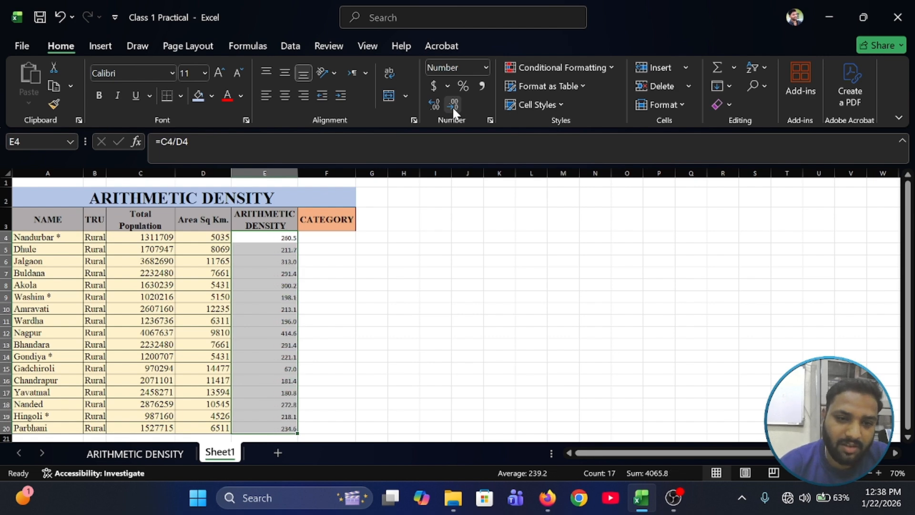
{"action": "left_click", "coordinate": [453, 106]}
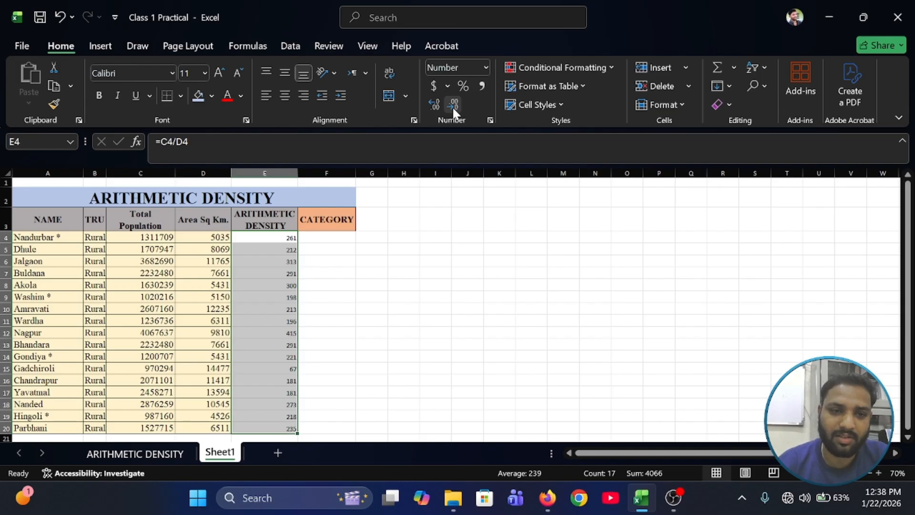
{"action": "left_click", "coordinate": [507, 259]}
- Examine the density values in E4:E20 to identify the highest and the lowest district density
{"action": "left_click", "coordinate": [336, 241]}
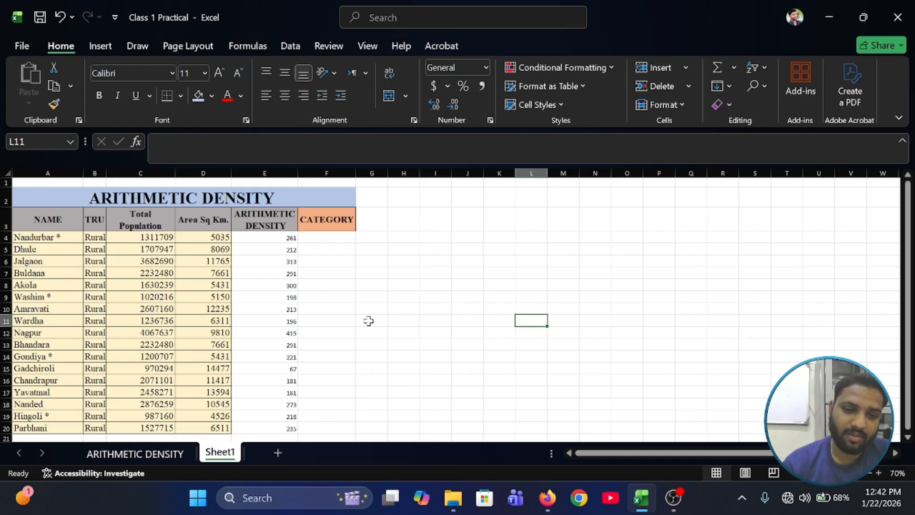
{"action": "scroll", "coordinate": [348, 370], "scroll_direction": "down", "scroll_amount": 1}
{"action": "scroll", "coordinate": [344, 367], "scroll_direction": "up", "scroll_amount": 1}
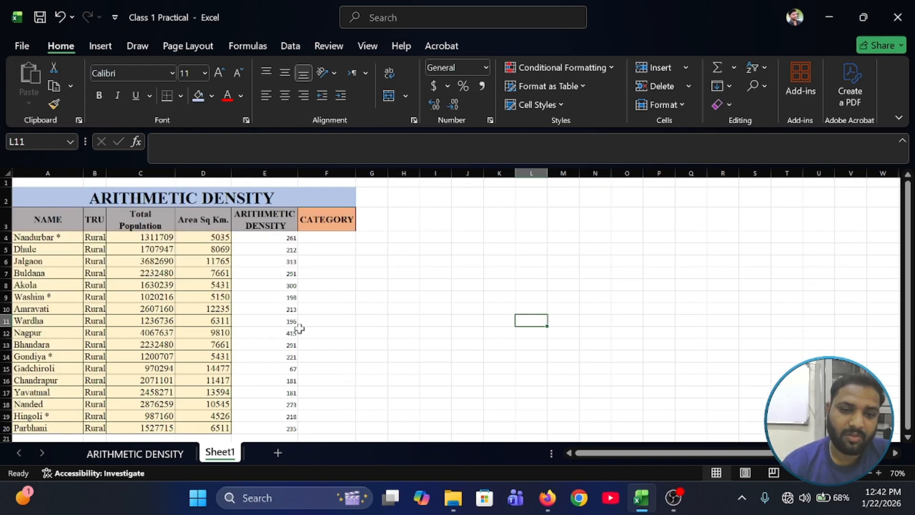
{"action": "left_click_drag", "start_coordinate": [270, 238], "coordinate": [278, 425]}
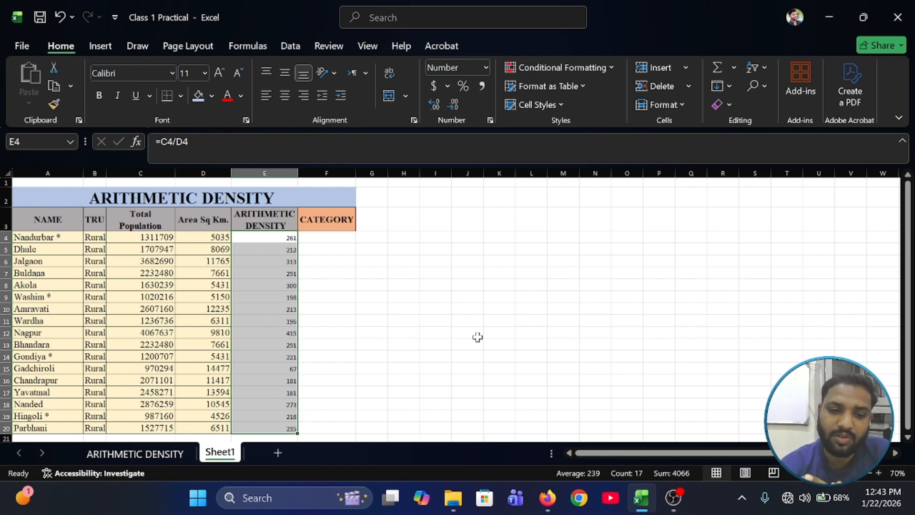
{"action": "left_click", "coordinate": [478, 337]}
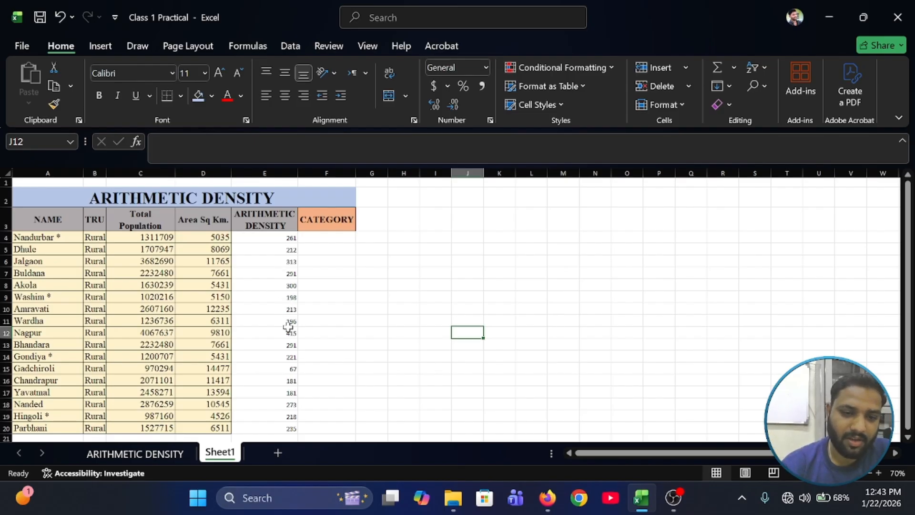
{"action": "scroll", "coordinate": [286, 327], "scroll_direction": "down", "scroll_amount": 1}
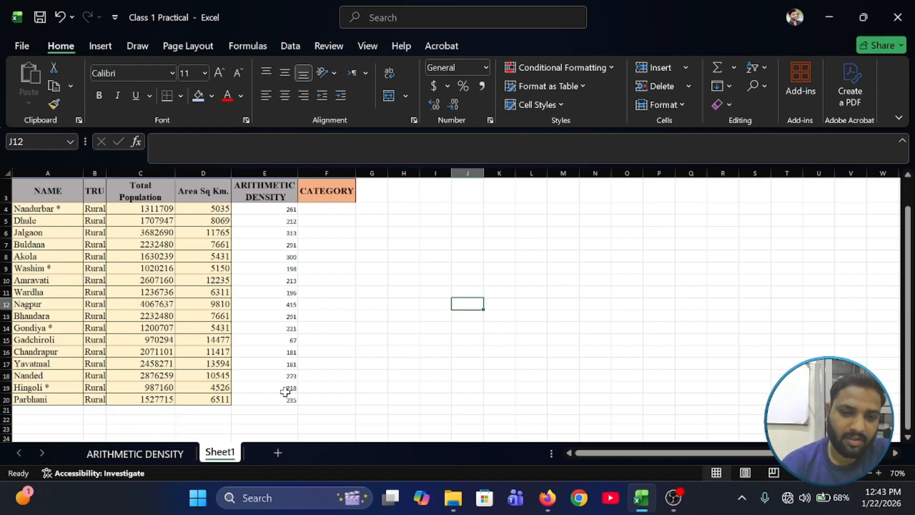
{"action": "left_click", "coordinate": [282, 304]}
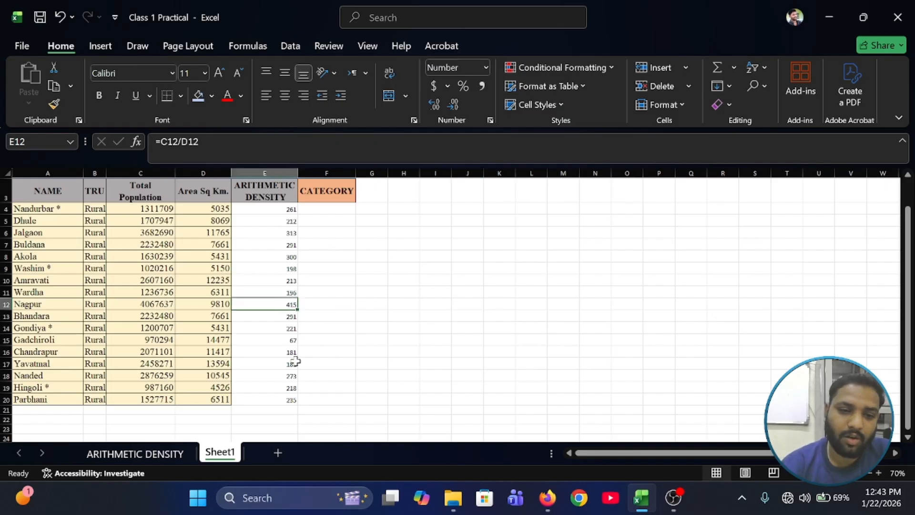
{"action": "left_click", "coordinate": [281, 342]}
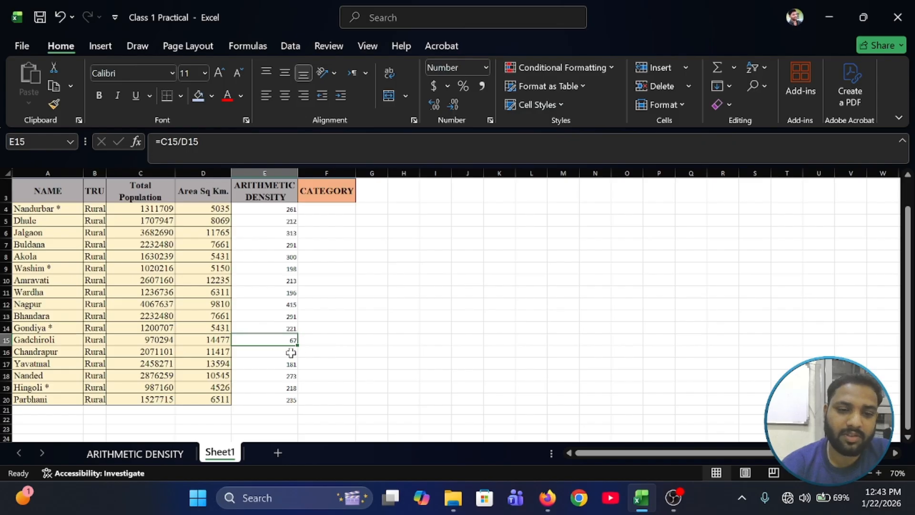
{"action": "left_click", "coordinate": [403, 328]}
{"action": "scroll", "coordinate": [391, 331], "scroll_direction": "up", "scroll_amount": 1}
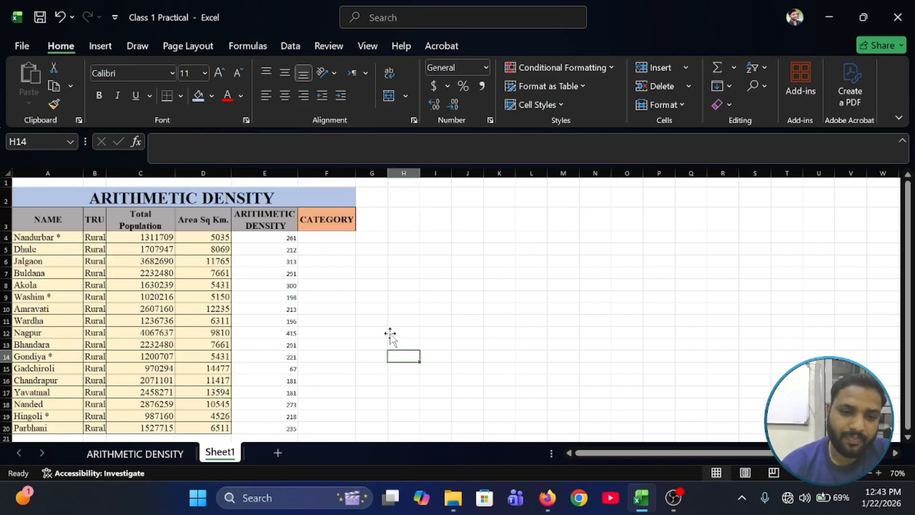
- Begin an IF formula in cell F4 of the CATEGORY column that returns "low" when E4<=190
{"action": "left_click", "coordinate": [327, 238]}
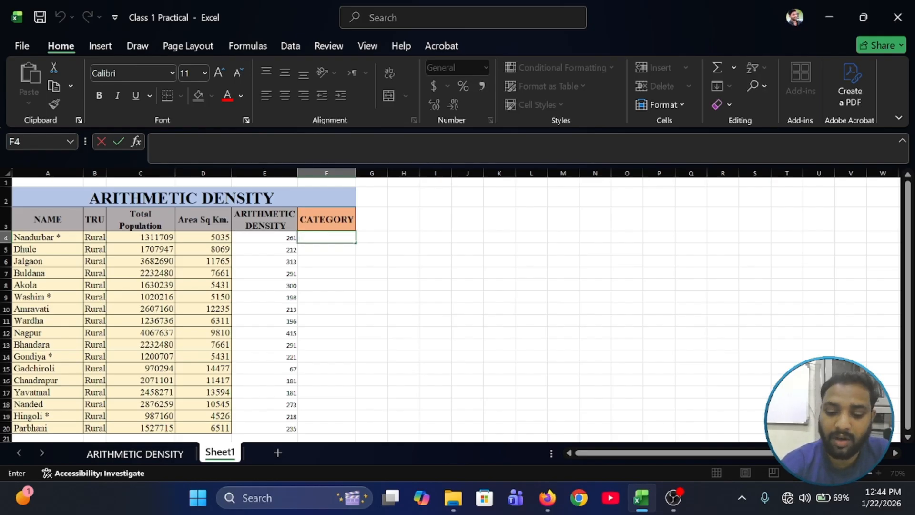
{"action": "type", "text": "="}
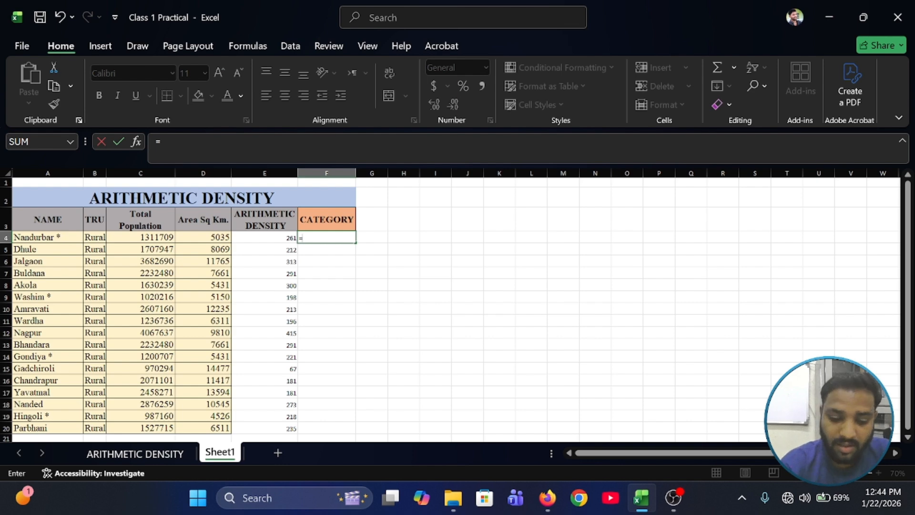
{"action": "type", "text": "if"}
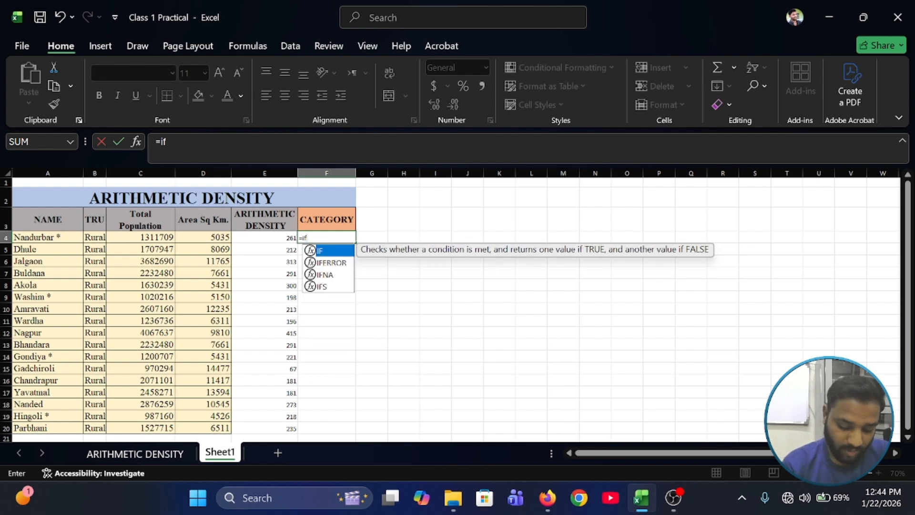
{"action": "type", "text": "("}
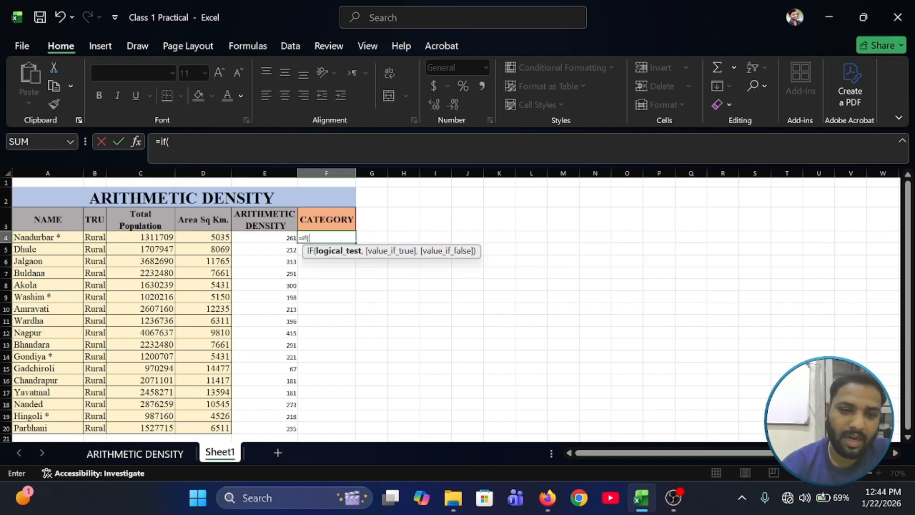
{"action": "left_click", "coordinate": [283, 238]}
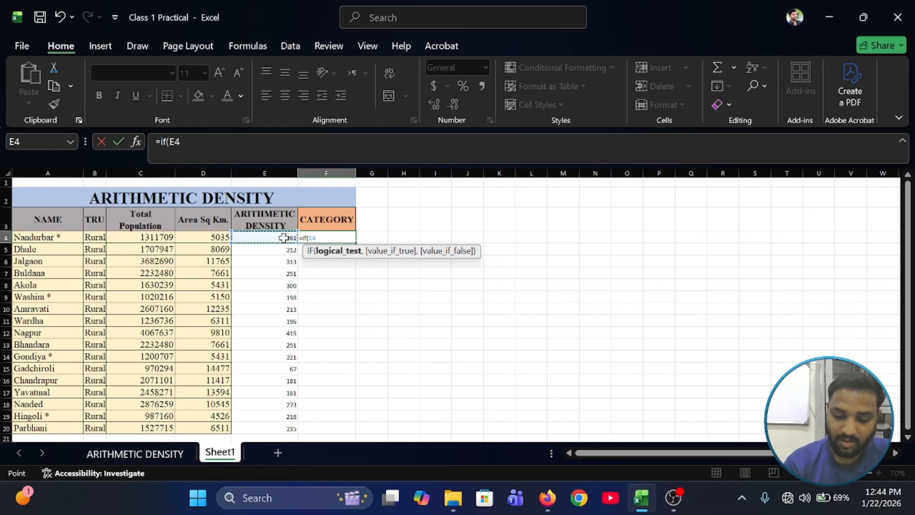
{"action": "type", "text": "<="}
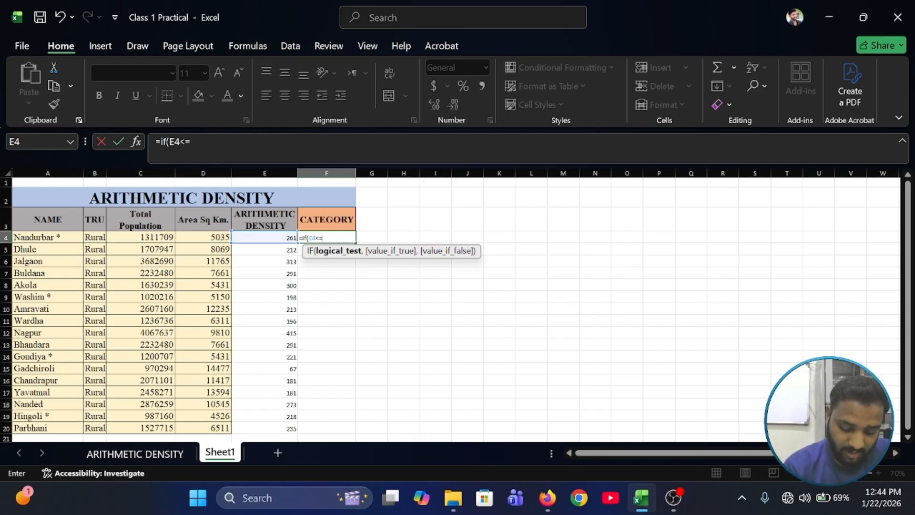
{"action": "type", "text": "190"}
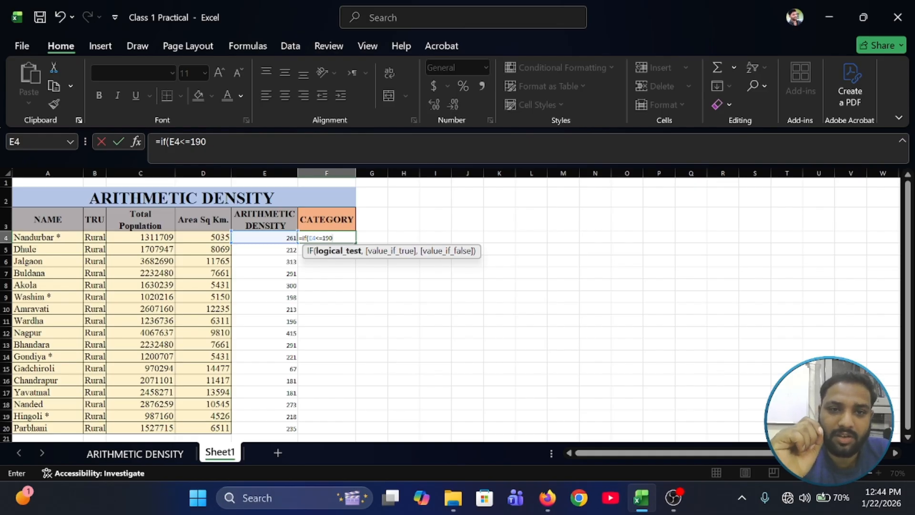
{"action": "type", "text": ","}
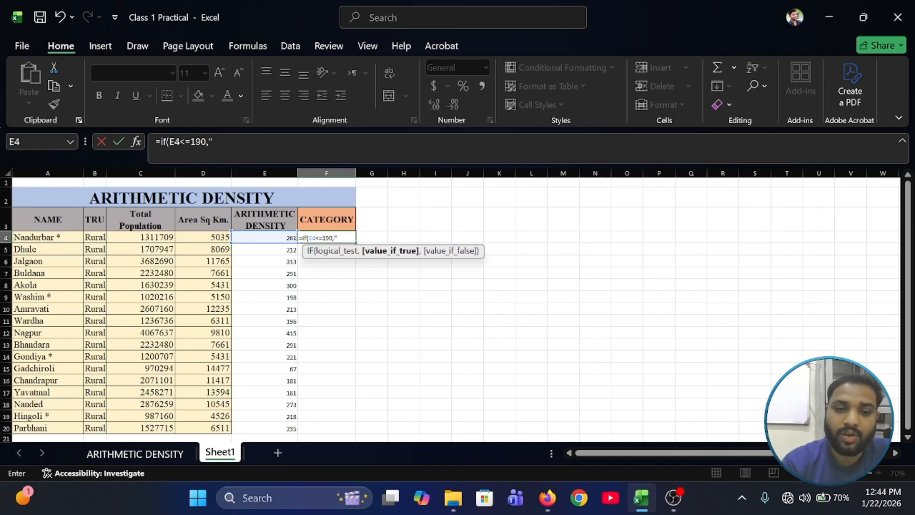
{"action": "type", "text": "\"low"}
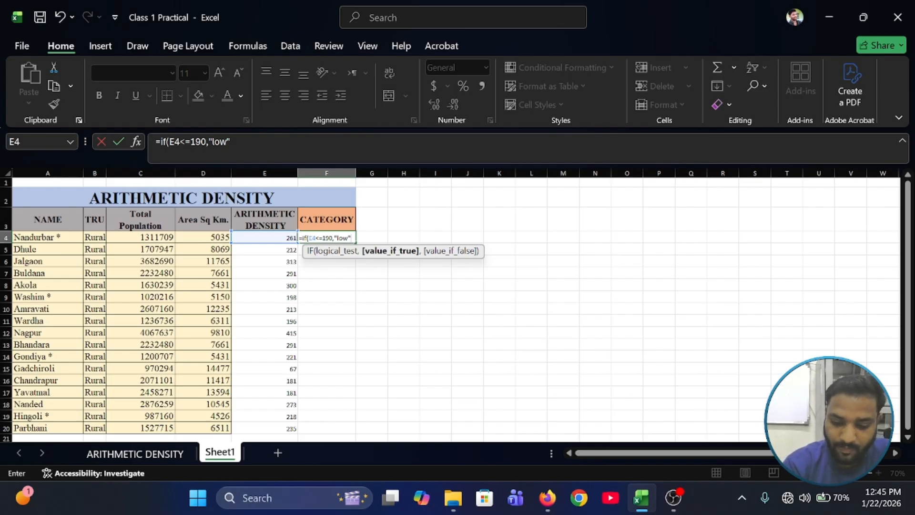
{"action": "type", "text": ","}
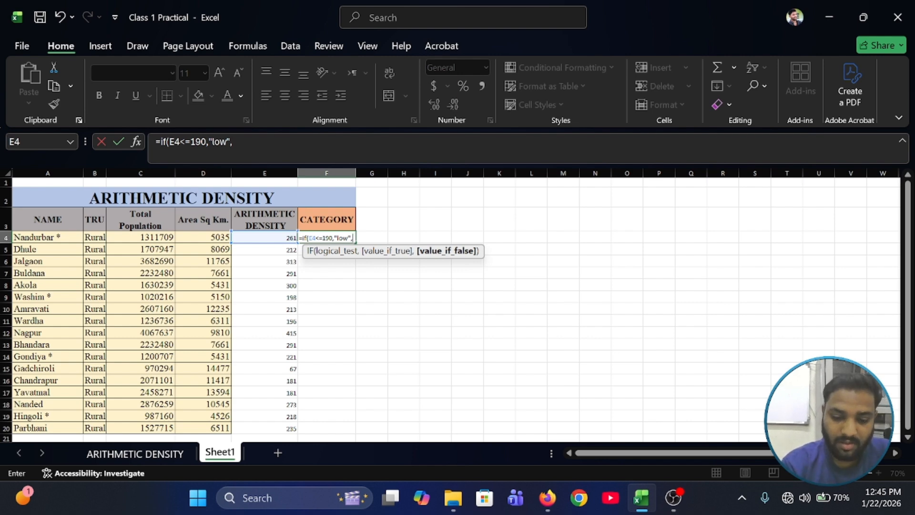
- Nest a second IF in the F4 formula that returns "medium" when E4<=389
{"action": "type", "text": "if"}
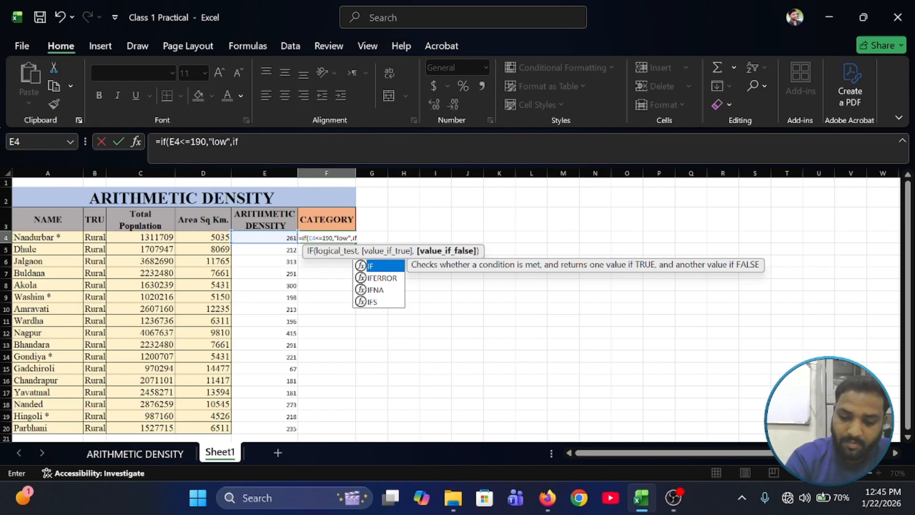
{"action": "type", "text": "("}
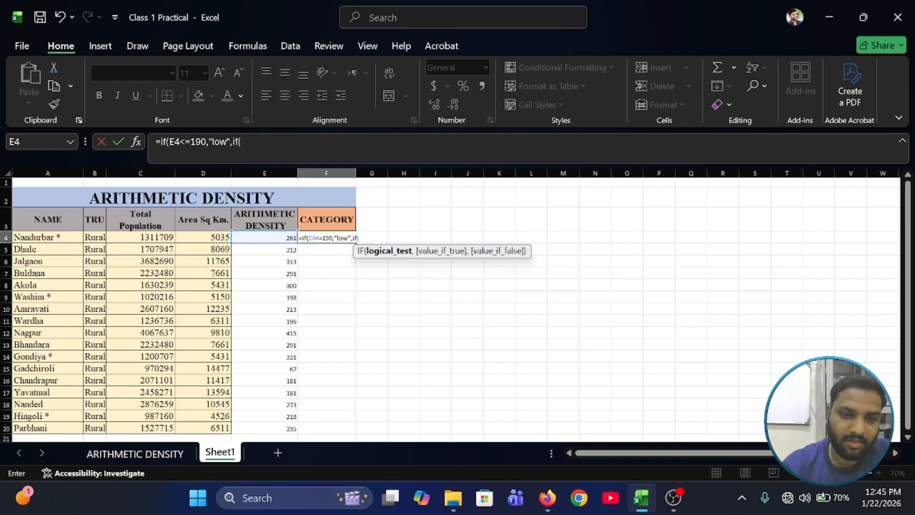
{"action": "left_click", "coordinate": [279, 239]}
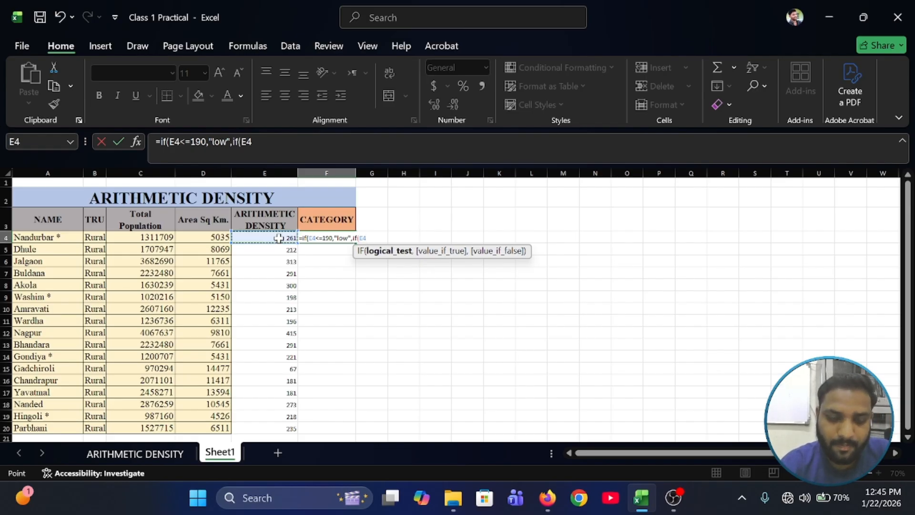
{"action": "type", "text": "<"}
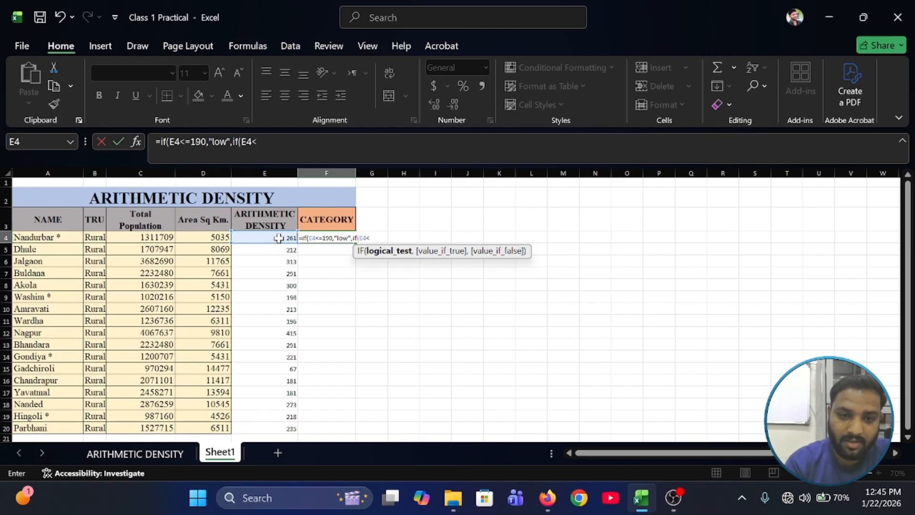
{"action": "type", "text": "="}
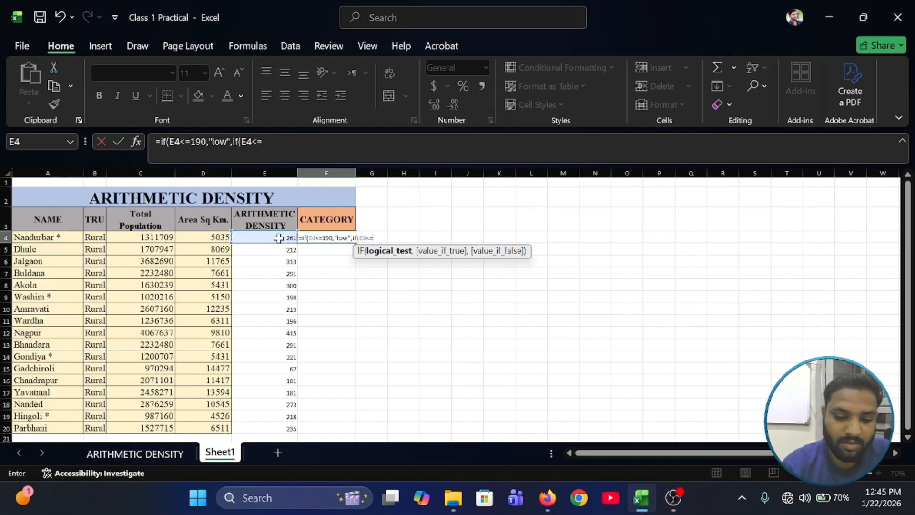
{"action": "type", "text": "38"}
{"action": "type", "text": "9"}
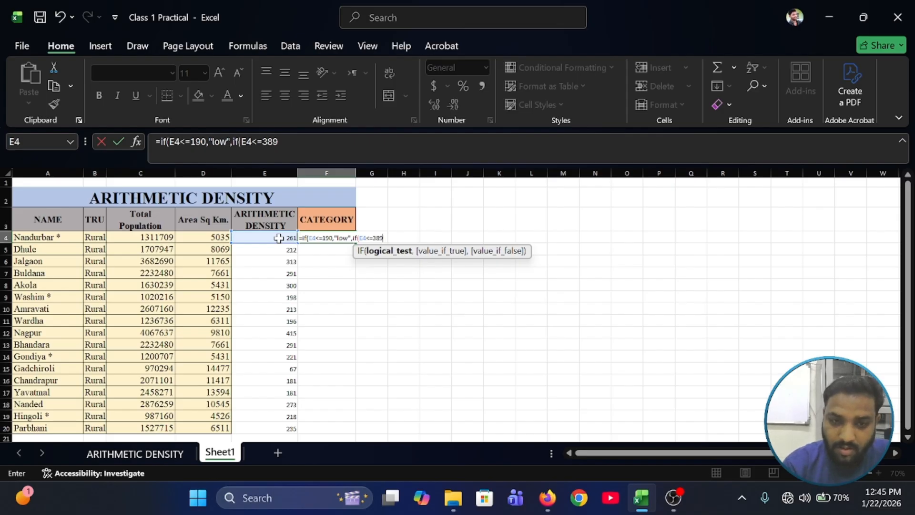
{"action": "type", "text": ","}
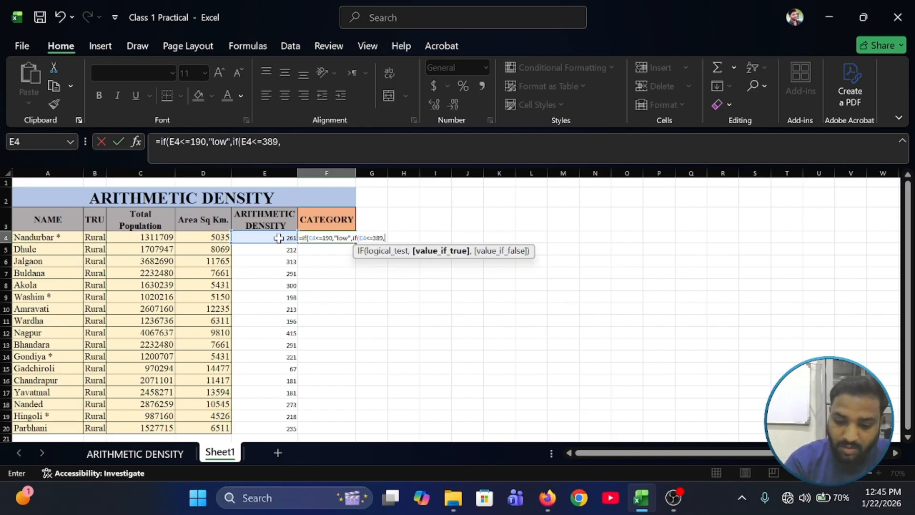
{"action": "type", "text": "\""}
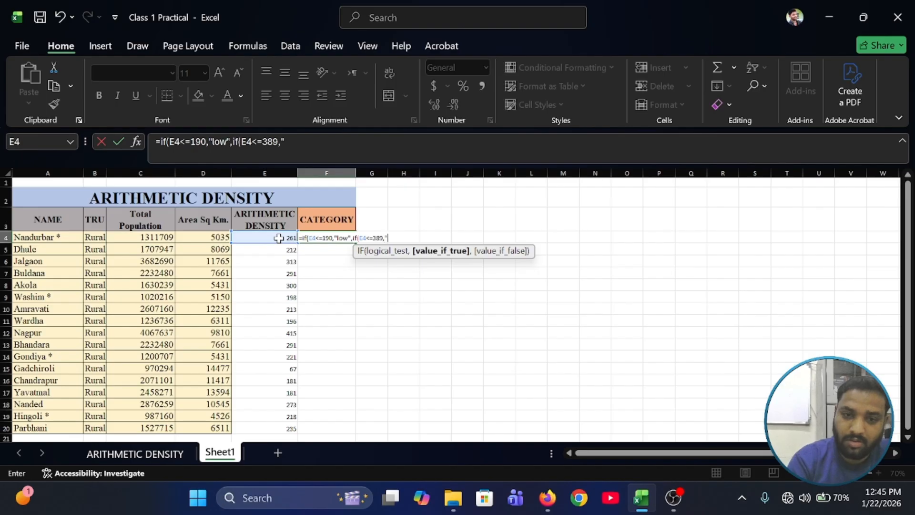
{"action": "type", "text": "med"}
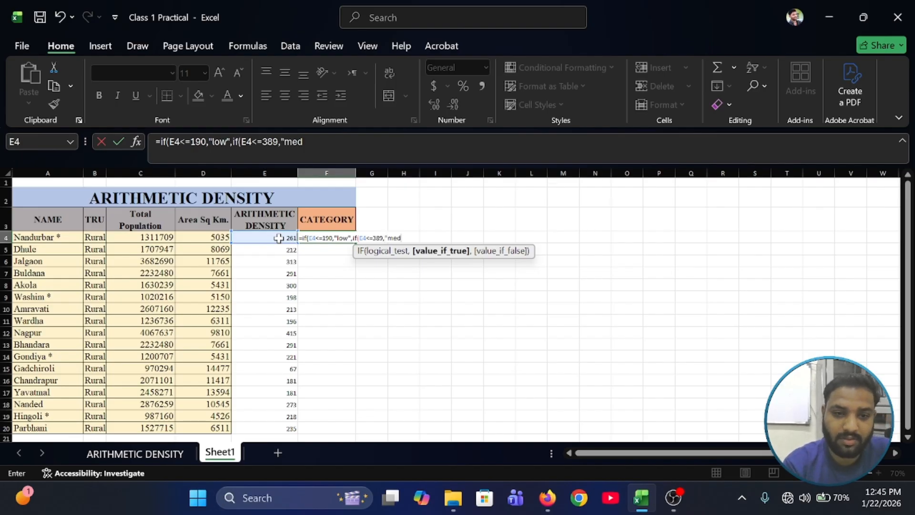
{"action": "type", "text": "ium"}
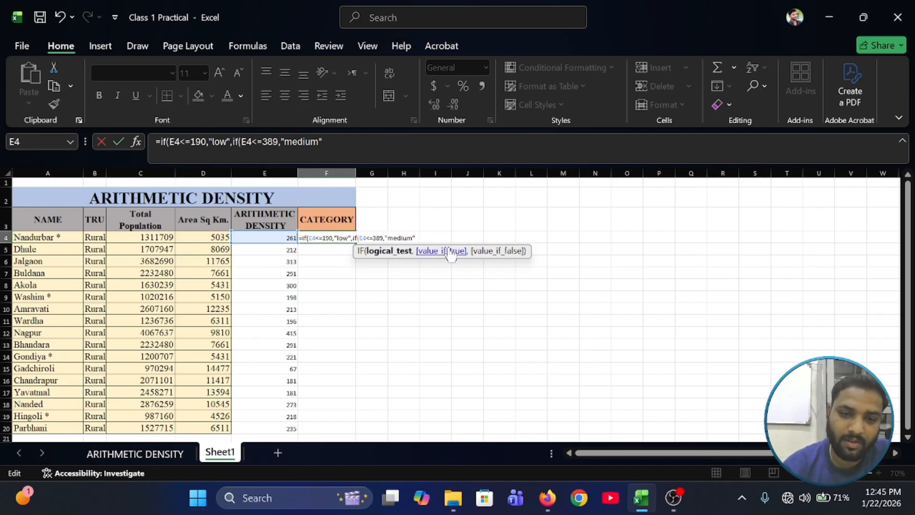
- Correct the threshold of the second IF condition in F4 to 380
{"action": "key", "text": "BackSpace"}
{"action": "type", "text": "0"}
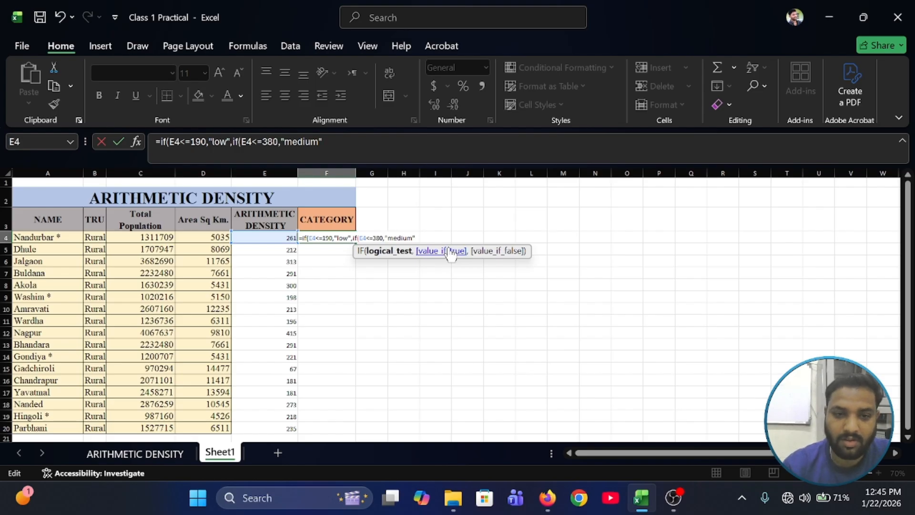
{"action": "left_click", "coordinate": [420, 237]}
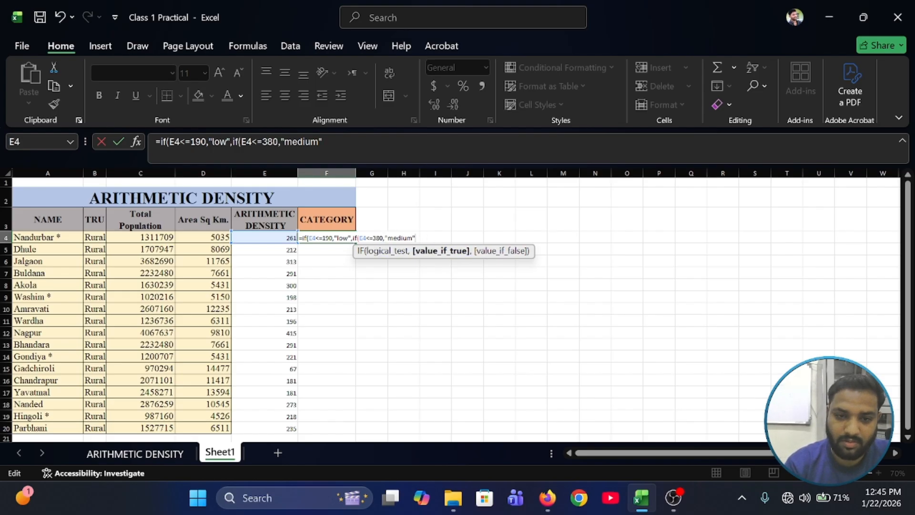
- Nest a third IF with the condition E4>=380 as the second IF's false value
{"action": "type", "text": ","}
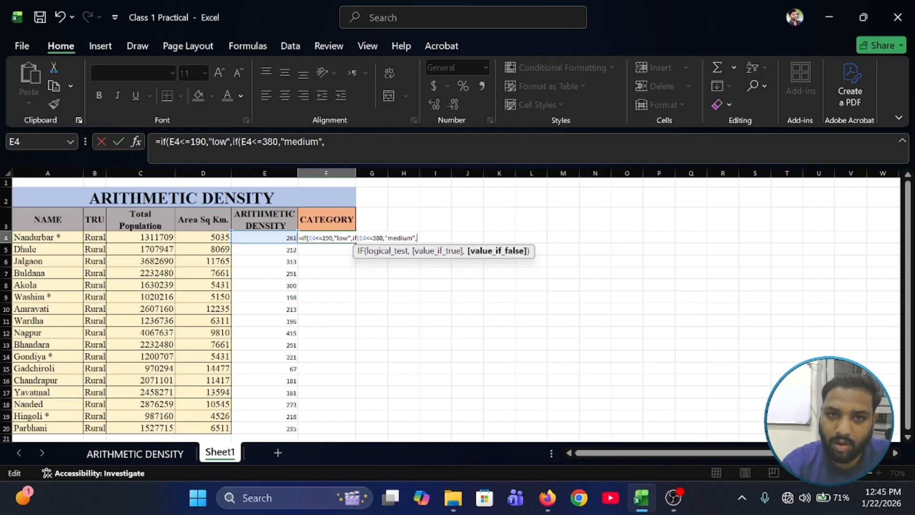
{"action": "type", "text": "if"}
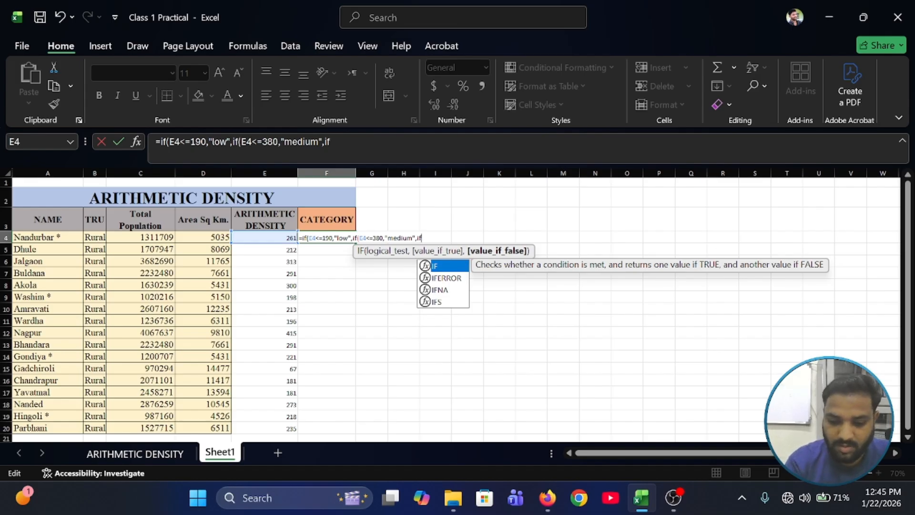
{"action": "type", "text": "("}
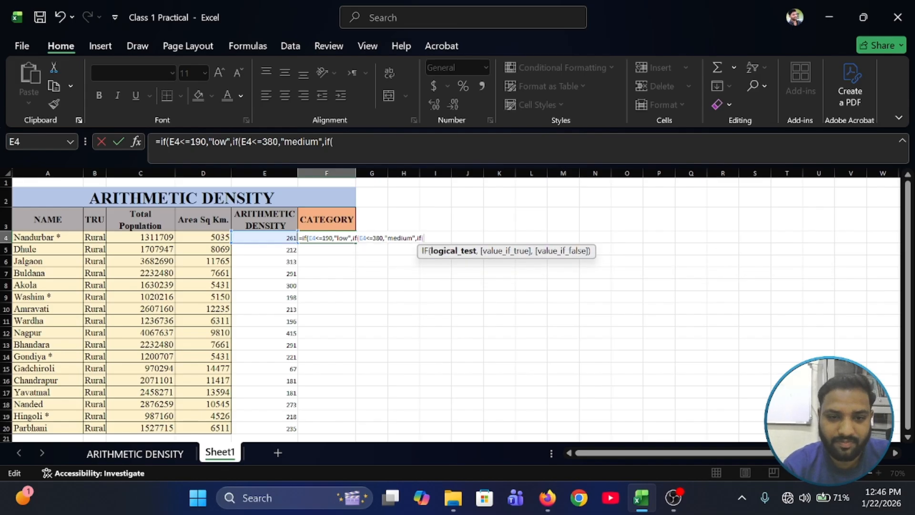
{"action": "left_click", "coordinate": [281, 238]}
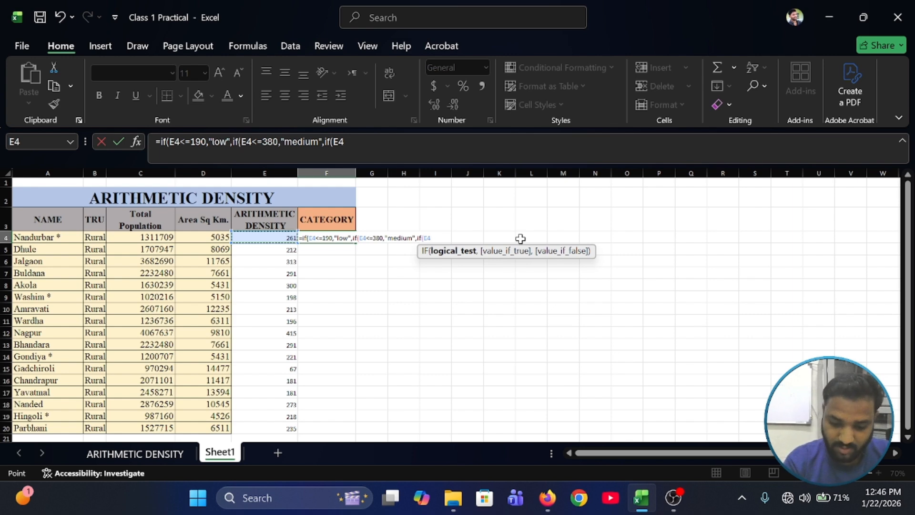
{"action": "type", "text": ">"}
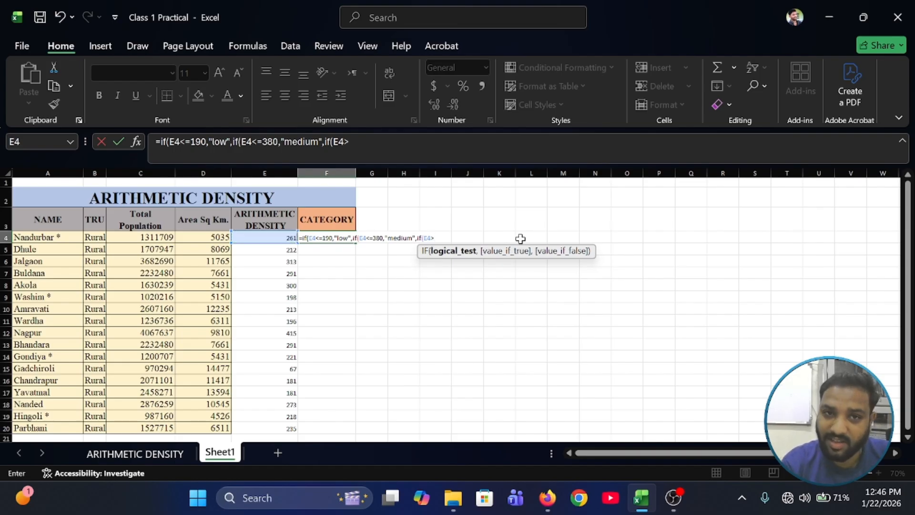
{"action": "type", "text": "38"}
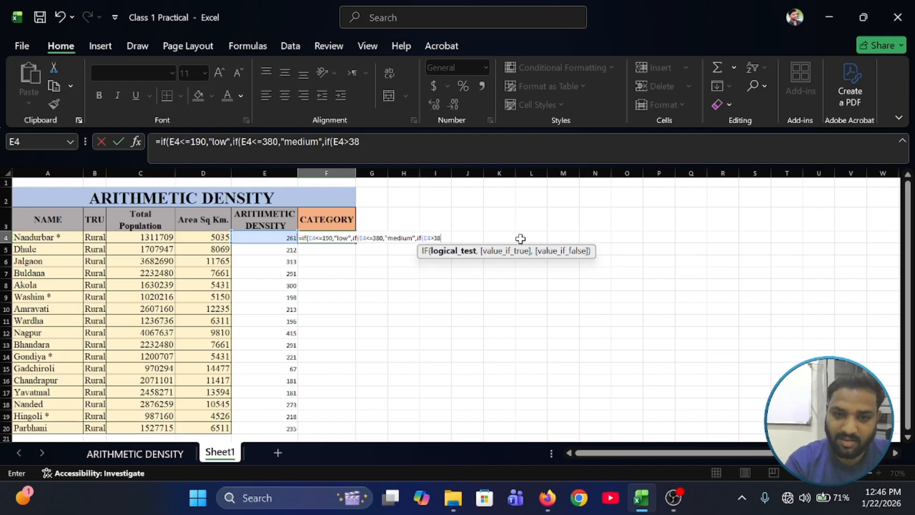
{"action": "key", "text": "BackSpace"}
{"action": "key", "text": "BackSpace"}
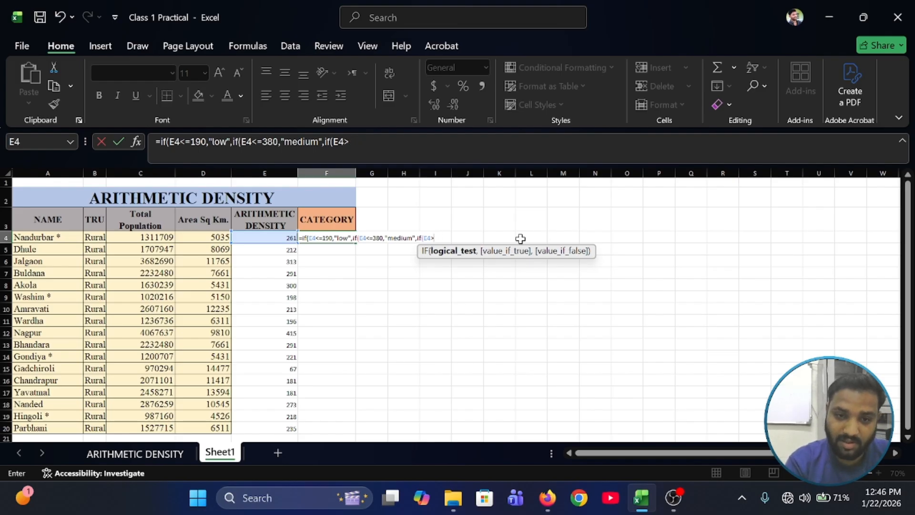
{"action": "type", "text": "=380"}
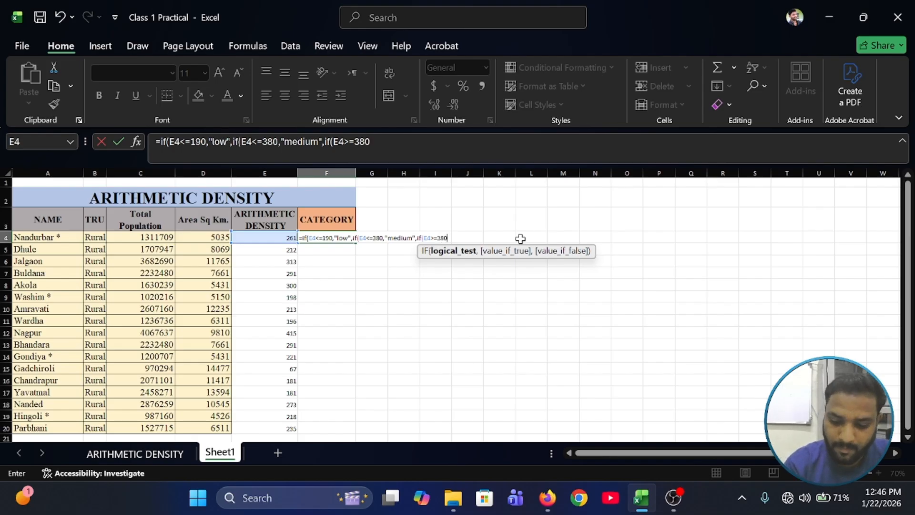
- Make the third IF return "high", close all three IF functions and enter the formula in F4
{"action": "type", "text": ","}
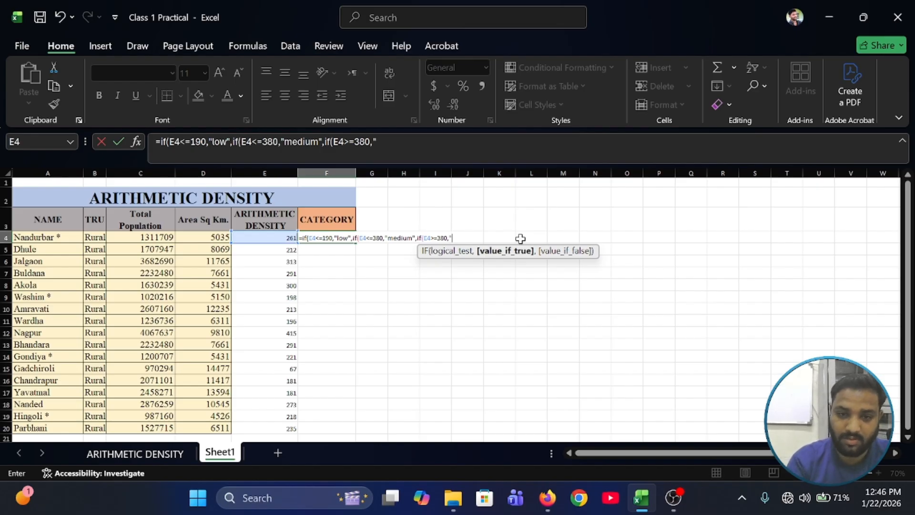
{"action": "type", "text": "\"high"}
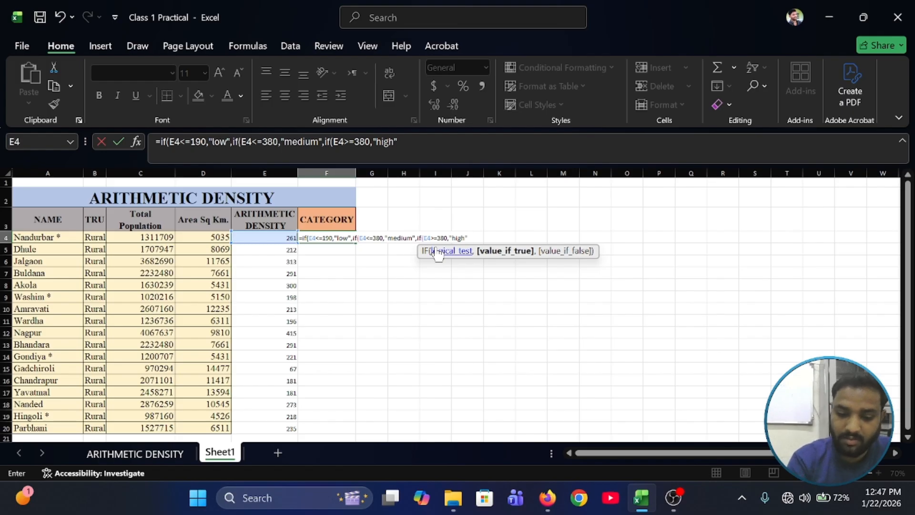
{"action": "type", "text": "))"}
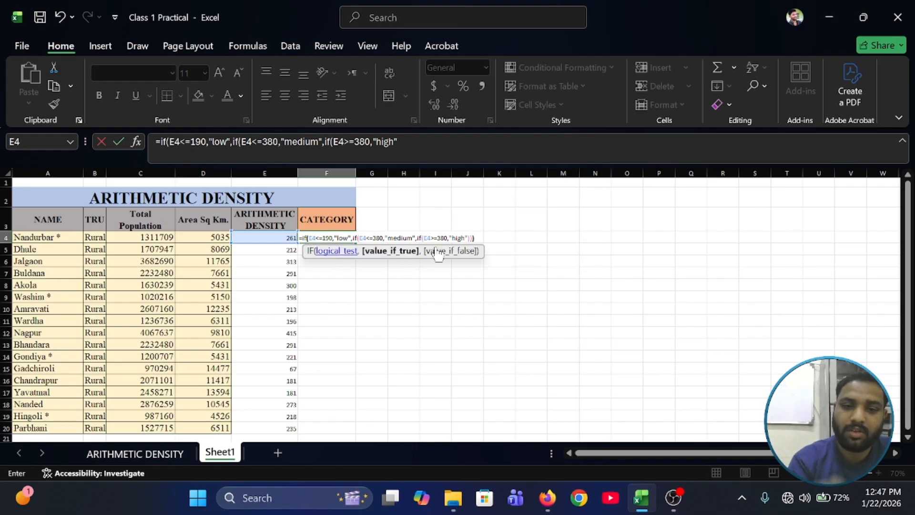
{"action": "type", "text": ")"}
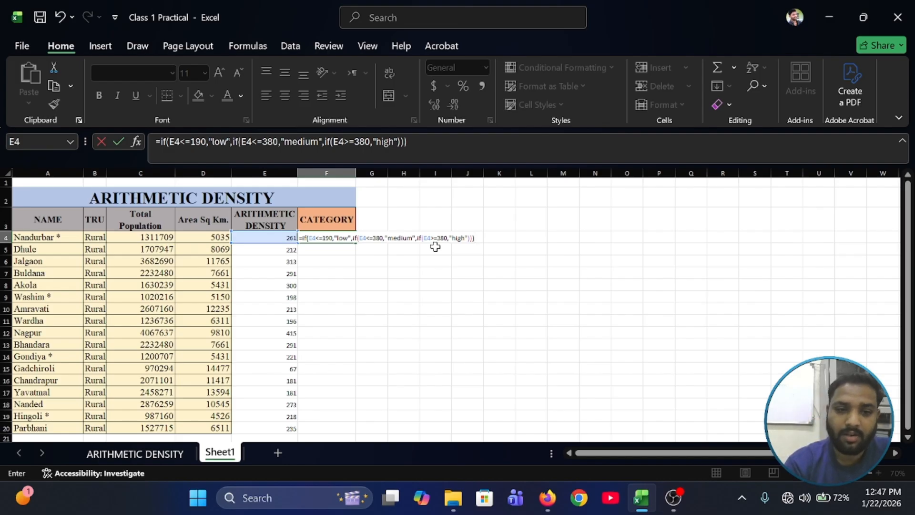
{"action": "key", "text": "Return"}
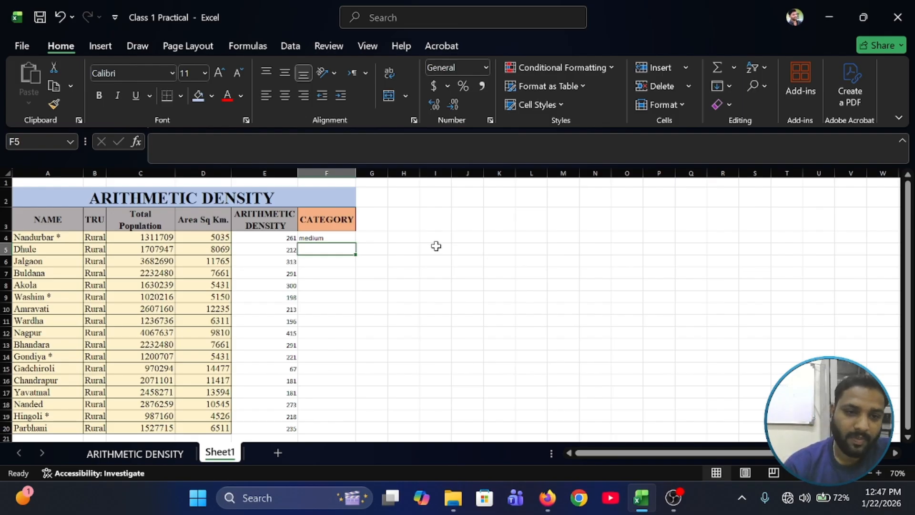
- Review the nested IF formula in F4 and undo its accidental replacement with =H5
{"action": "left_click", "coordinate": [336, 237]}
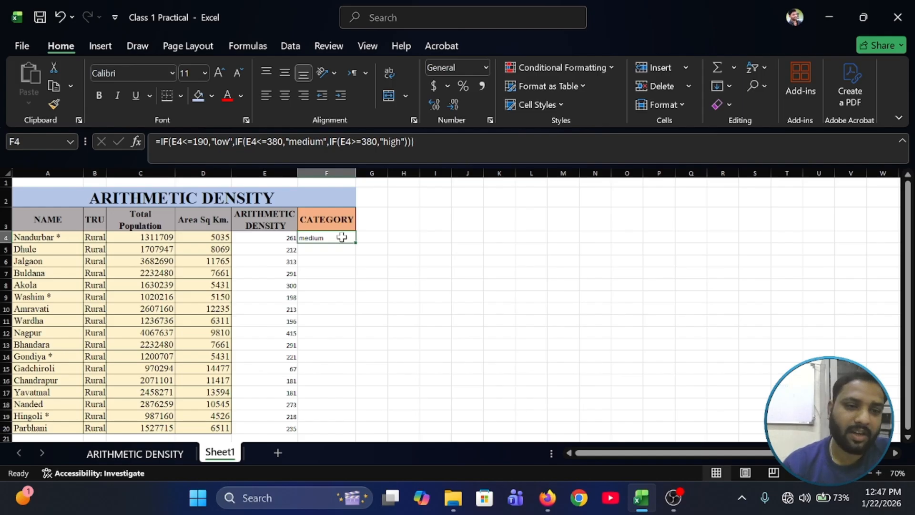
{"action": "left_click_drag", "start_coordinate": [416, 142], "coordinate": [156, 142]}
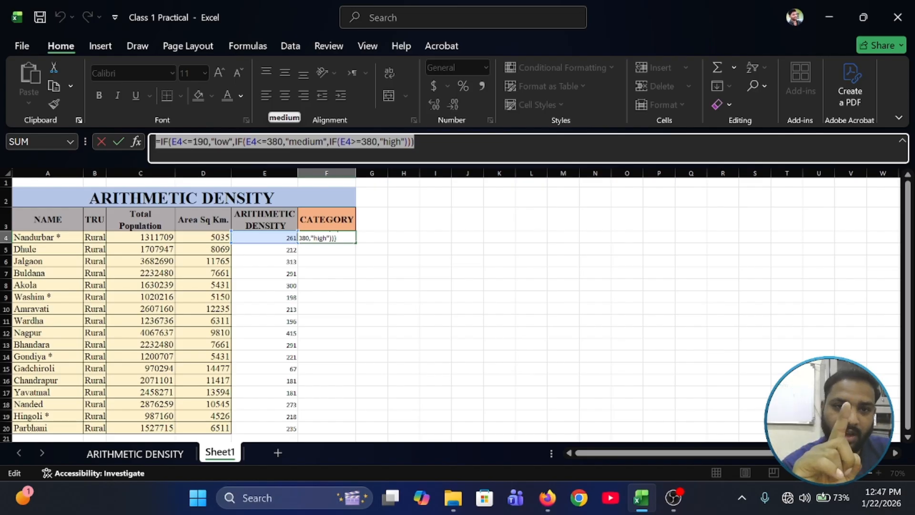
{"action": "type", "text": "="}
{"action": "left_click", "coordinate": [404, 248]}
{"action": "key", "text": "F2"}
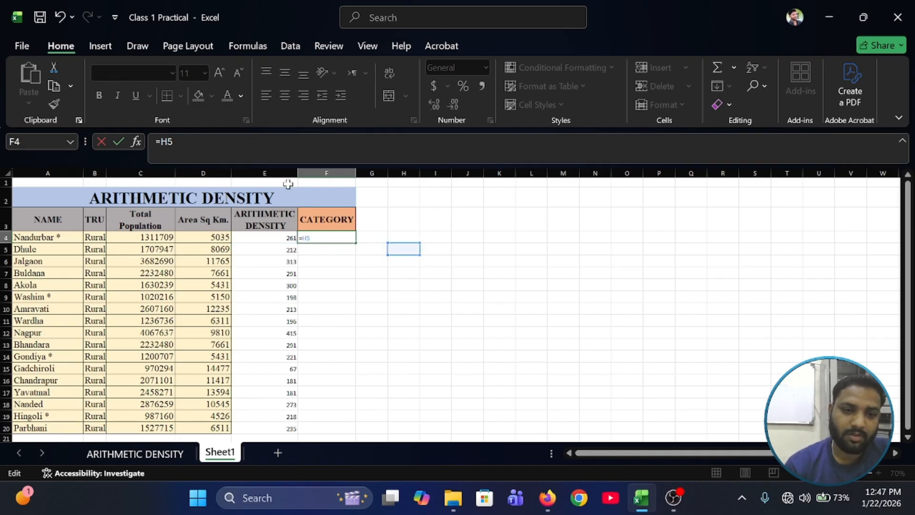
{"action": "key", "text": "ctrl+z"}
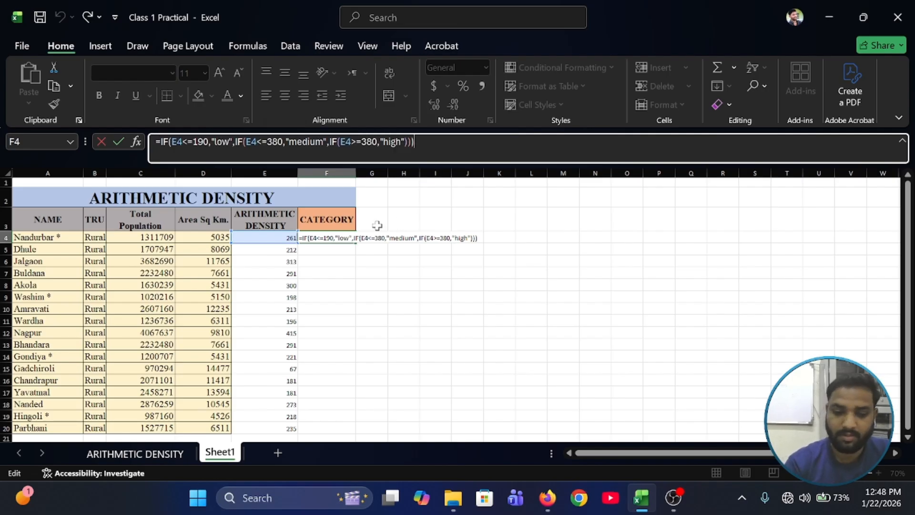
{"action": "key", "text": "Return"}
- Fill the nested IF formula from F4 down the CATEGORY column through F20
{"action": "left_click", "coordinate": [328, 237]}
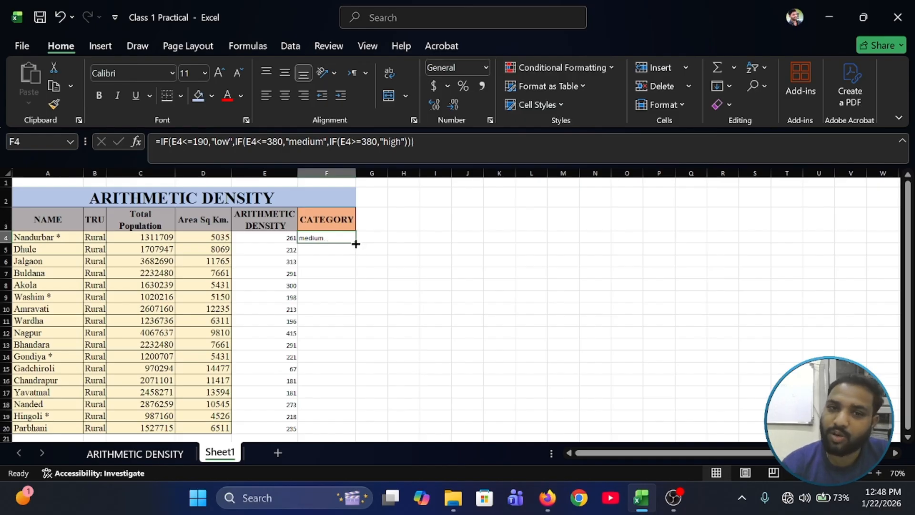
{"action": "left_click_drag", "start_coordinate": [356, 243], "coordinate": [364, 432]}
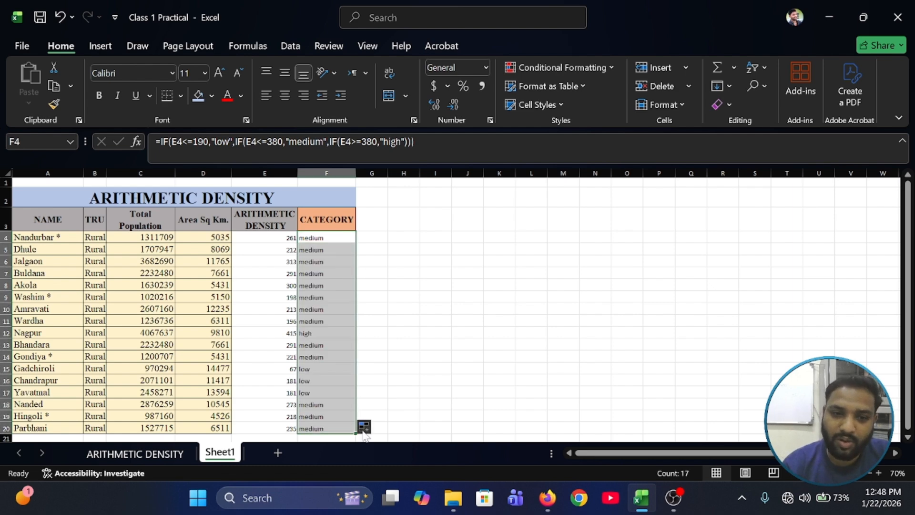
{"action": "left_click", "coordinate": [503, 317]}
- Check the categories in F4, F12 and F15:F17 against the density values in their rows
{"action": "left_click", "coordinate": [333, 239]}
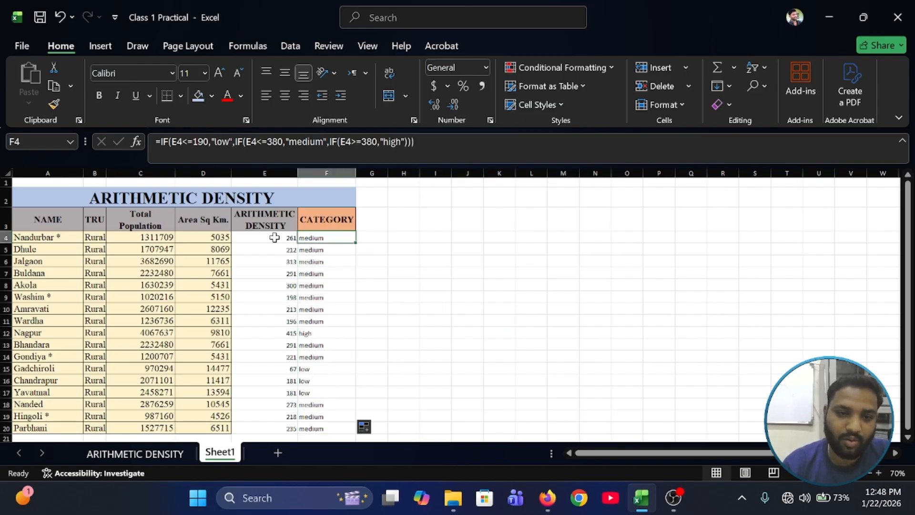
{"action": "left_click", "coordinate": [313, 334]}
{"action": "left_click", "coordinate": [288, 334]}
{"action": "left_click", "coordinate": [325, 335]}
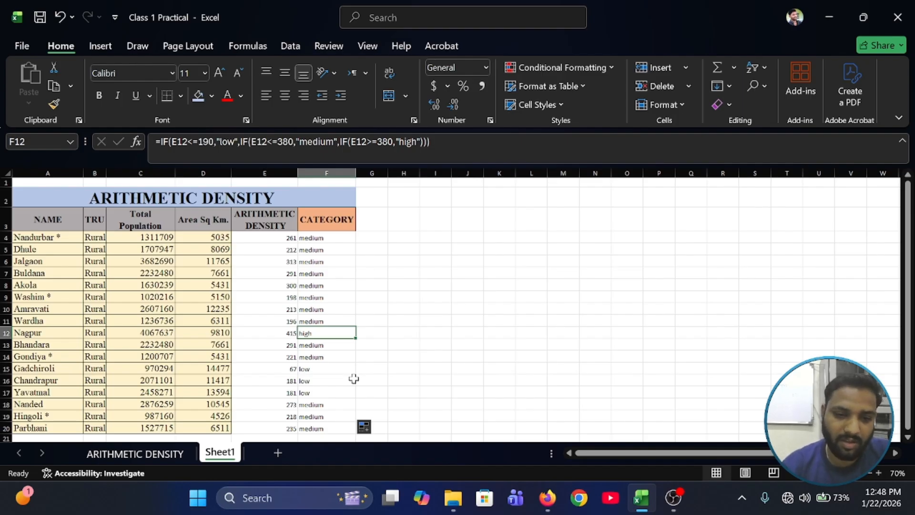
{"action": "left_click", "coordinate": [313, 372]}
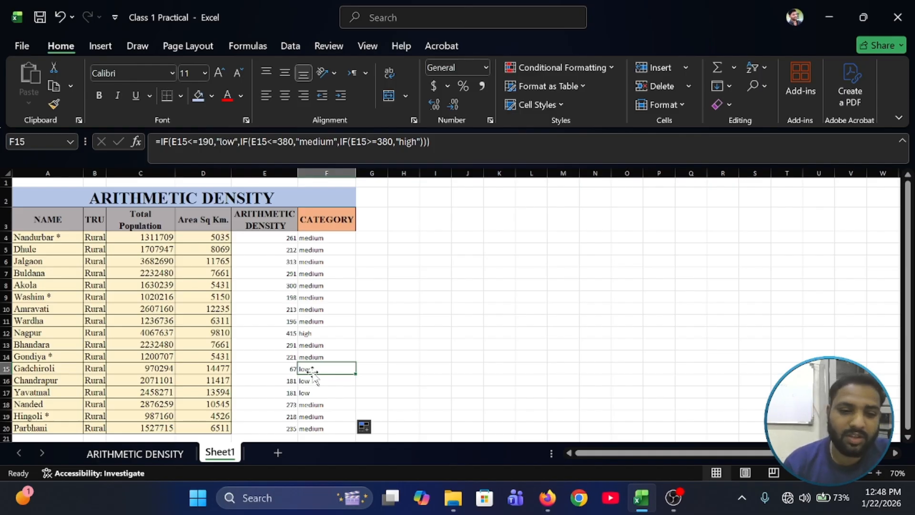
{"action": "left_click", "coordinate": [314, 383]}
{"action": "left_click", "coordinate": [314, 395]}
{"action": "left_click", "coordinate": [319, 371]}
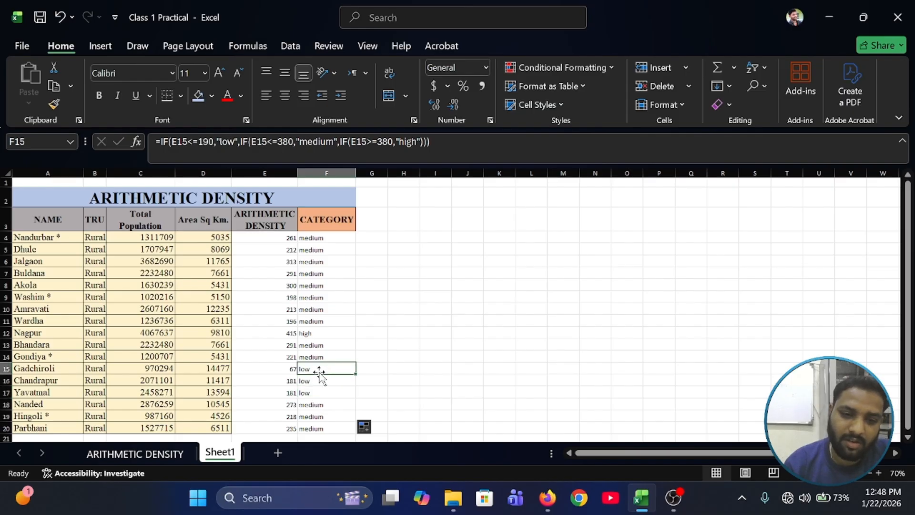
- Check the category formulas in F19 and F5 against the density values in their rows
{"action": "scroll", "coordinate": [329, 390], "scroll_direction": "down", "scroll_amount": 1}
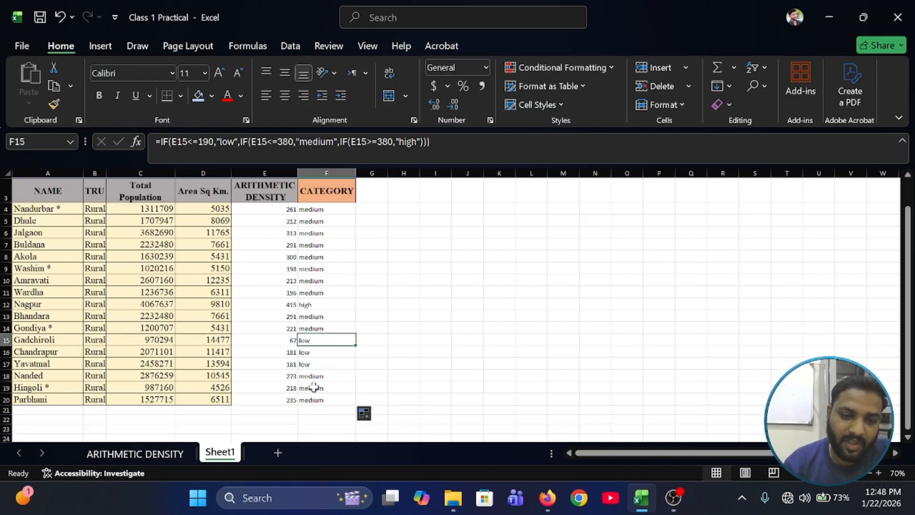
{"action": "left_click", "coordinate": [314, 387]}
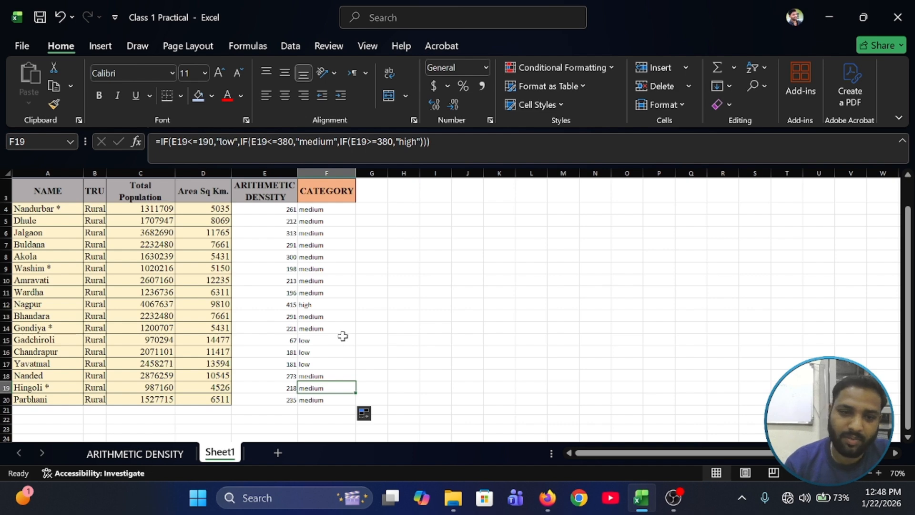
{"action": "left_click", "coordinate": [312, 222]}
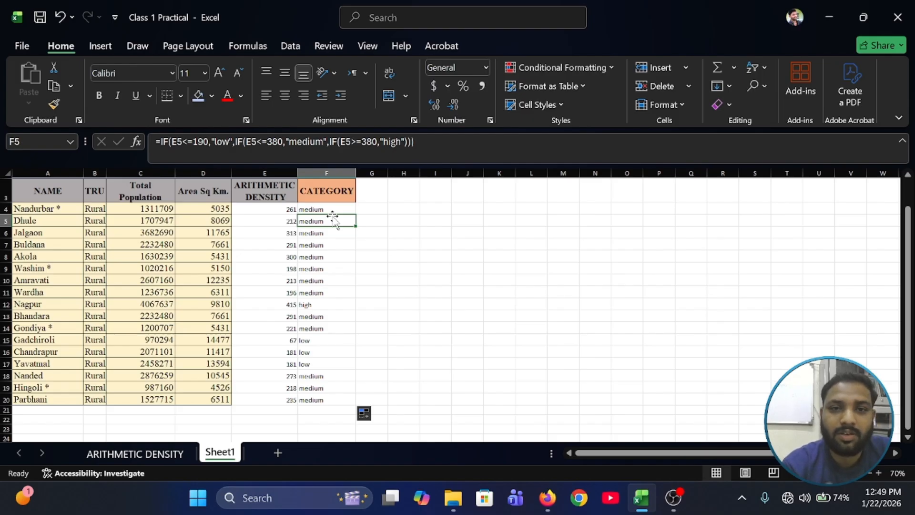
{"action": "left_click", "coordinate": [426, 268]}
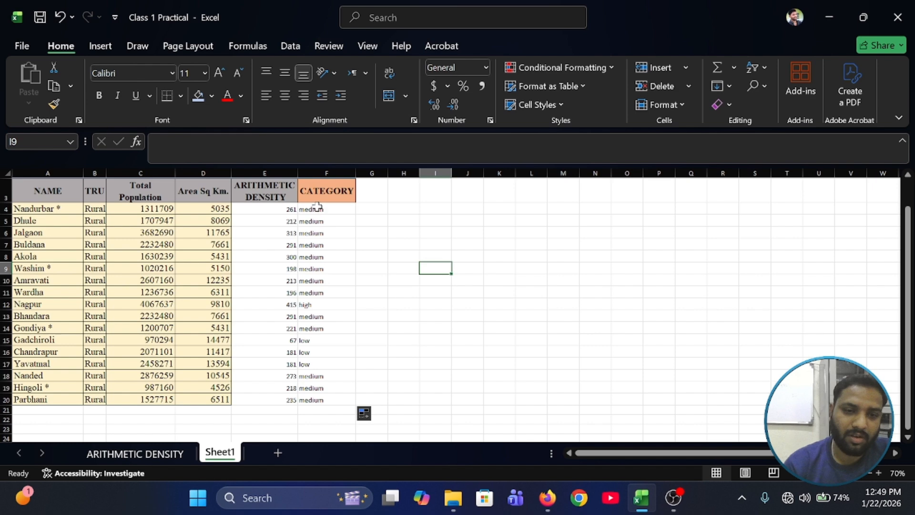
- Set the font size of the density and category values in E4:F20 to 14
{"action": "left_click_drag", "start_coordinate": [260, 210], "coordinate": [349, 394]}
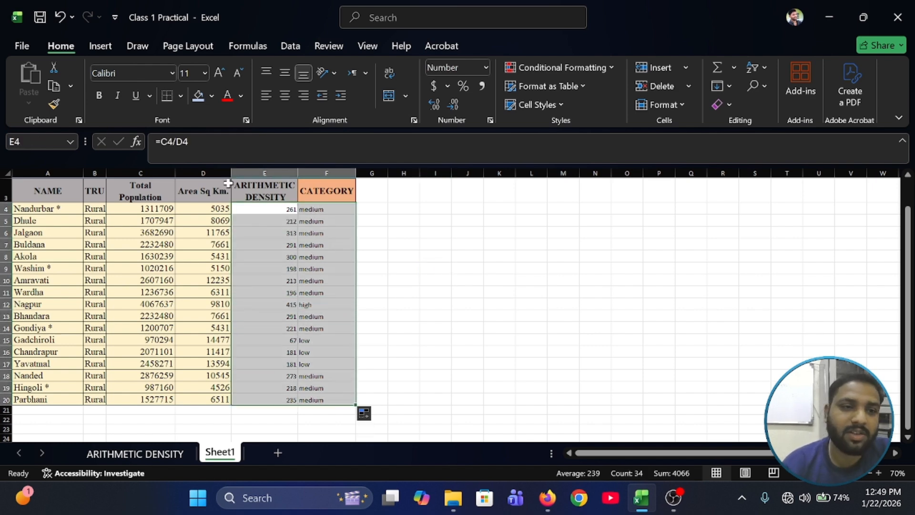
{"action": "left_click", "coordinate": [396, 236]}
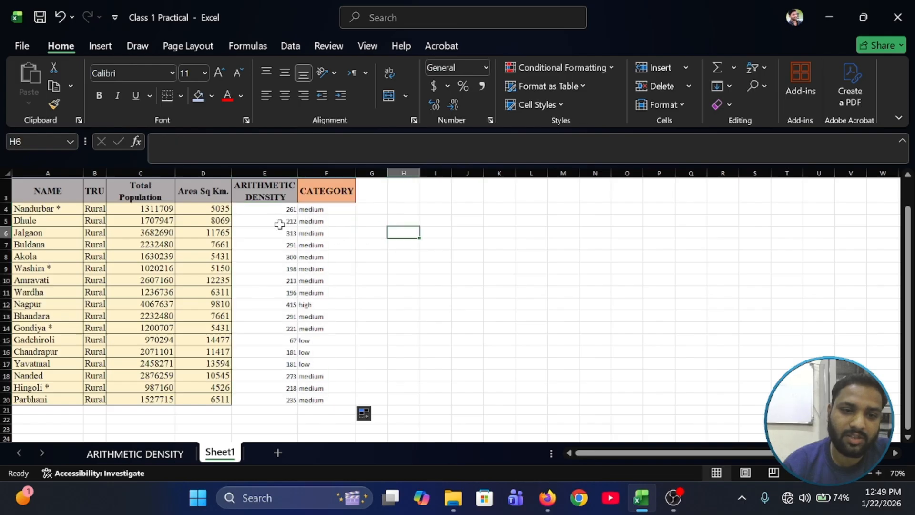
{"action": "left_click_drag", "start_coordinate": [263, 210], "coordinate": [342, 395]}
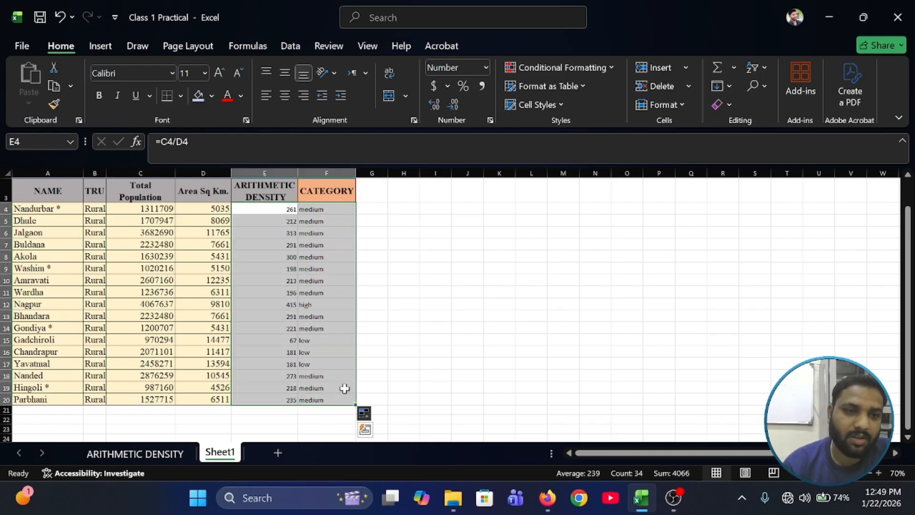
{"action": "left_click", "coordinate": [204, 71]}
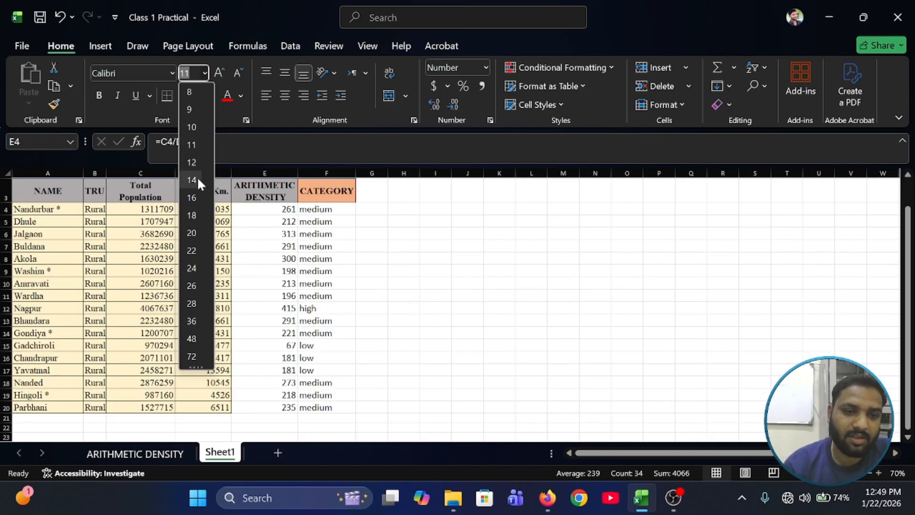
{"action": "left_click", "coordinate": [425, 274]}
{"action": "left_click", "coordinate": [431, 271]}
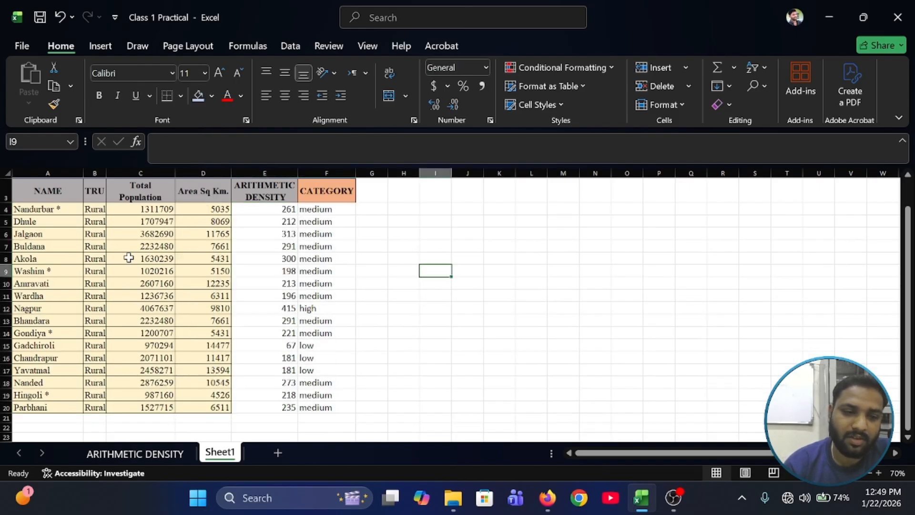
{"action": "left_click", "coordinate": [441, 236]}
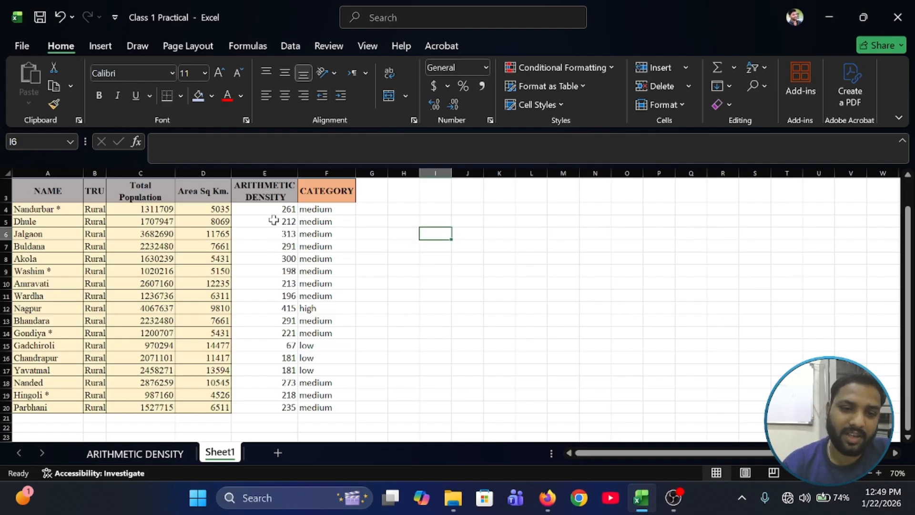
- Fill the arithmetic density values in E4:E20 with light grey
{"action": "left_click_drag", "start_coordinate": [272, 208], "coordinate": [286, 407]}
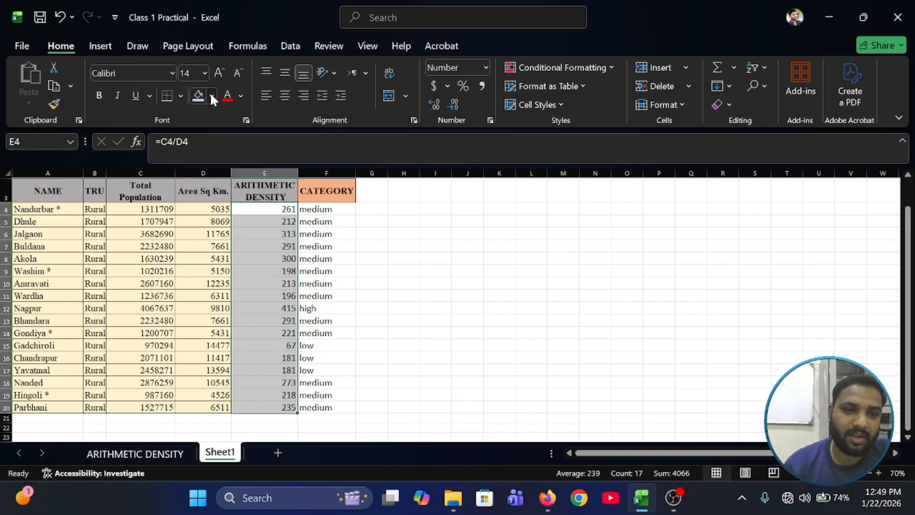
{"action": "left_click", "coordinate": [211, 98]}
{"action": "left_click", "coordinate": [318, 189]}
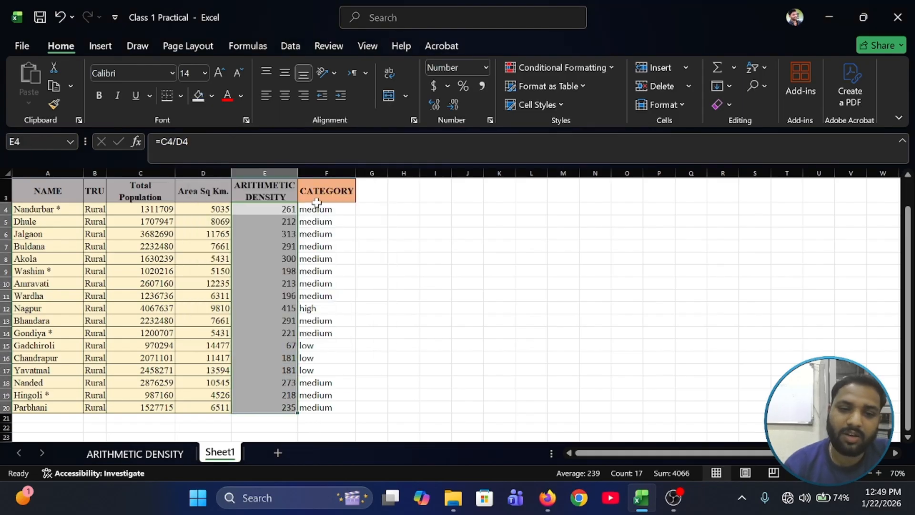
{"action": "left_click", "coordinate": [435, 260]}
- Fill the CATEGORY column from its header in F3 through F20 with dark orange
{"action": "left_click_drag", "start_coordinate": [334, 191], "coordinate": [325, 407]}
{"action": "left_click", "coordinate": [211, 95]}
{"action": "left_click", "coordinate": [306, 212]}
{"action": "left_click", "coordinate": [446, 209]}
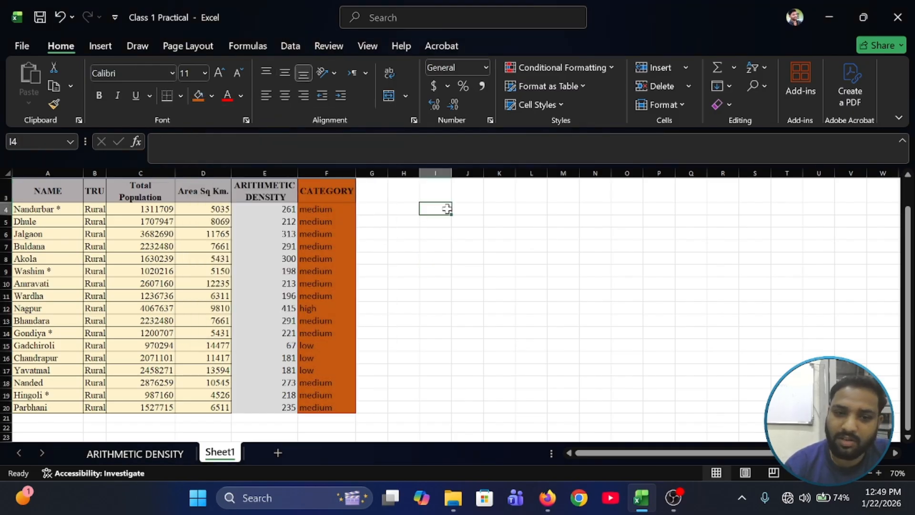
{"action": "left_click", "coordinate": [492, 252]}
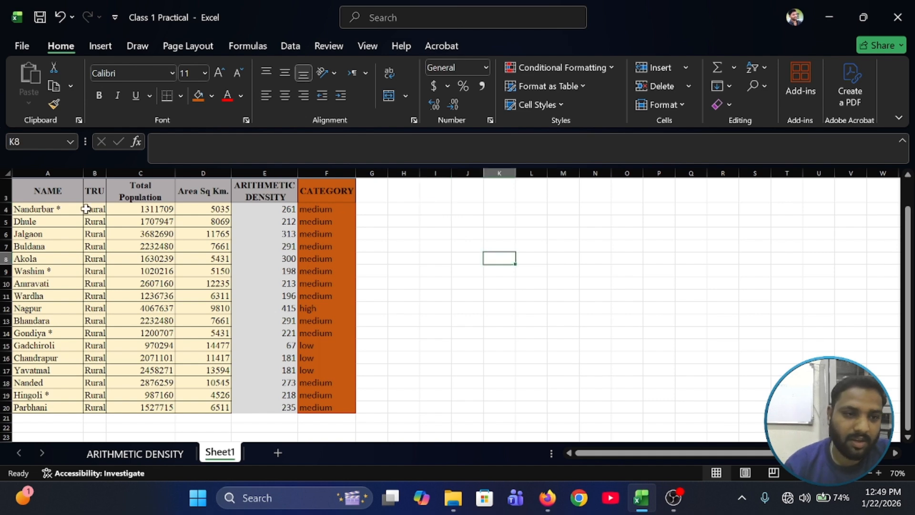
{"action": "scroll", "coordinate": [248, 241], "scroll_direction": "up", "scroll_amount": 1}
{"action": "scroll", "coordinate": [286, 224], "scroll_direction": "down", "scroll_amount": 1}
{"action": "scroll", "coordinate": [362, 242], "scroll_direction": "up", "scroll_amount": 1}
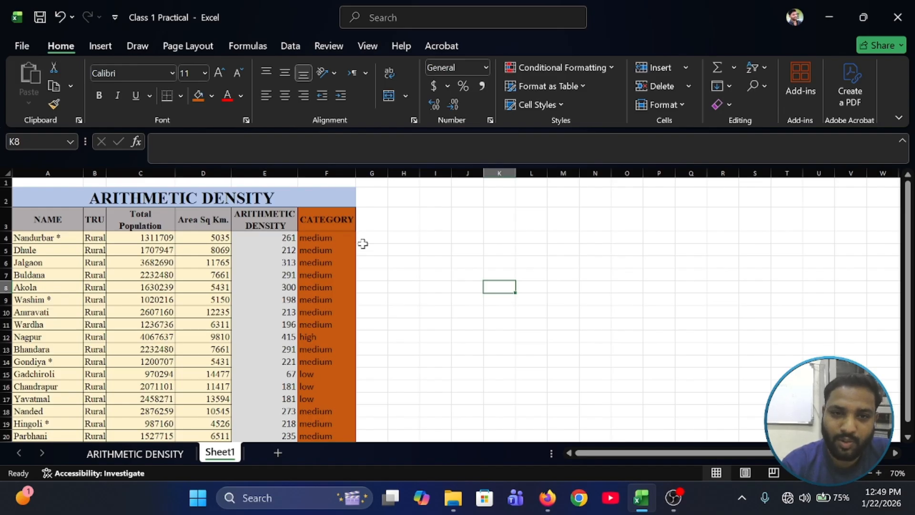
{"action": "left_click", "coordinate": [435, 262]}
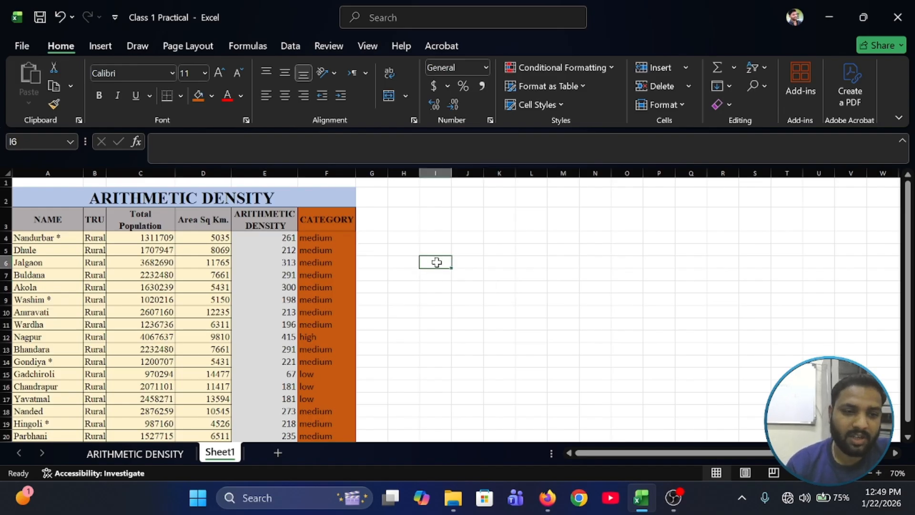
{"action": "scroll", "coordinate": [435, 267], "scroll_direction": "down", "scroll_amount": 1}
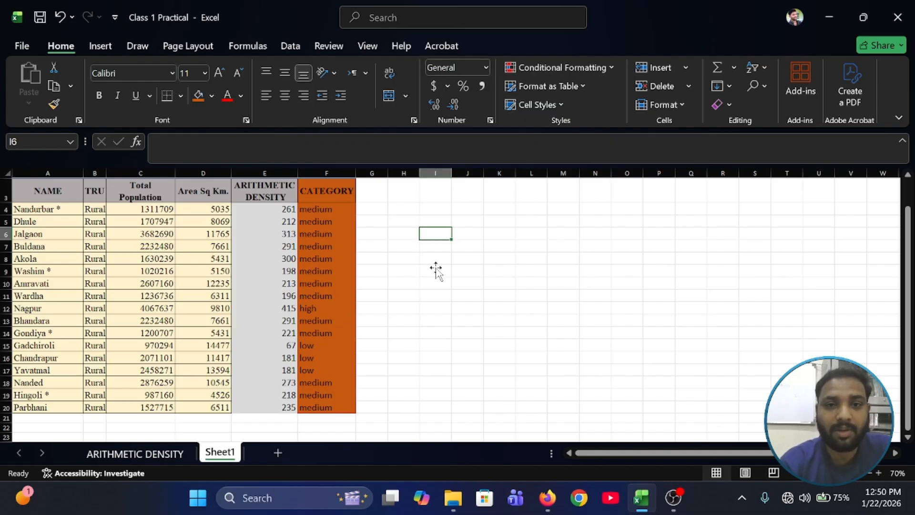
{"action": "scroll", "coordinate": [435, 267], "scroll_direction": "up", "scroll_amount": 1}
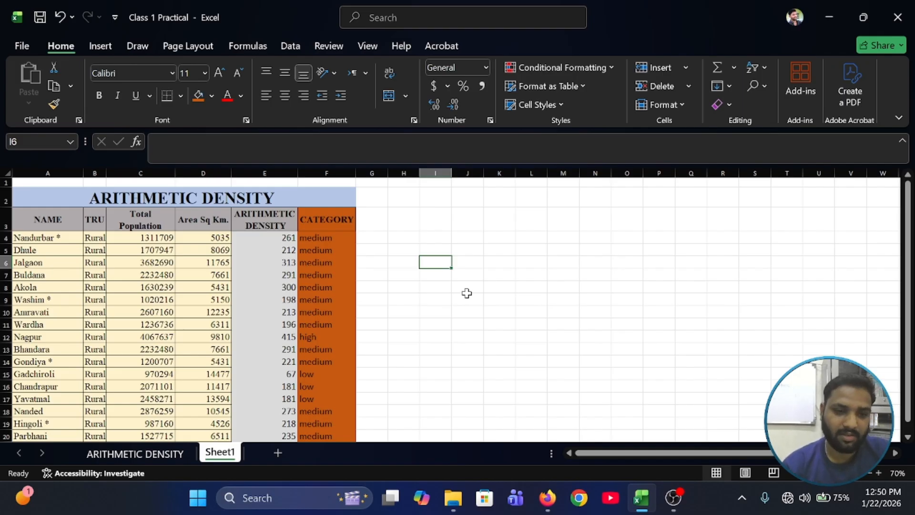
- Insert a 2-D clustered column chart of A3:A20 and E3:E20 and place it in the empty area beside the table
{"action": "scroll", "coordinate": [468, 293], "scroll_direction": "down", "scroll_amount": 1}
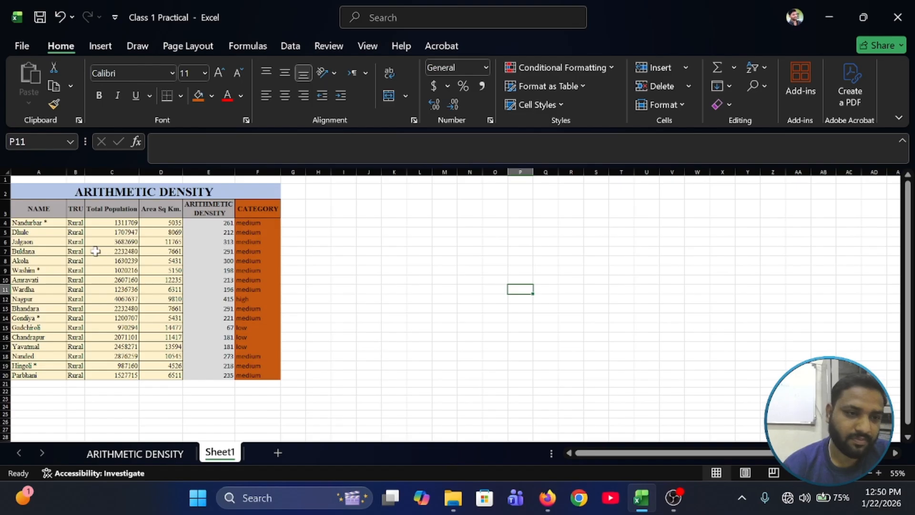
{"action": "left_click", "coordinate": [38, 209]}
{"action": "left_click_drag", "start_coordinate": [38, 208], "coordinate": [43, 373]}
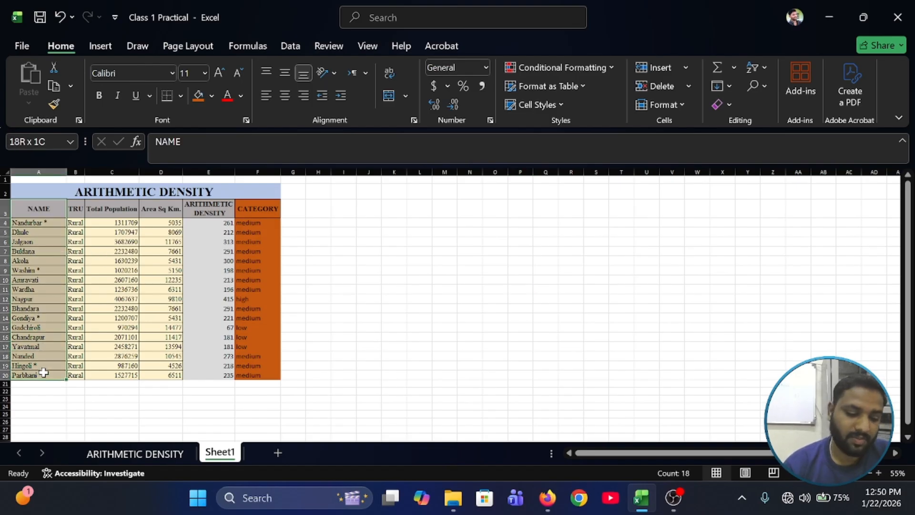
{"action": "left_click_drag", "start_coordinate": [43, 373], "coordinate": [43, 373]}
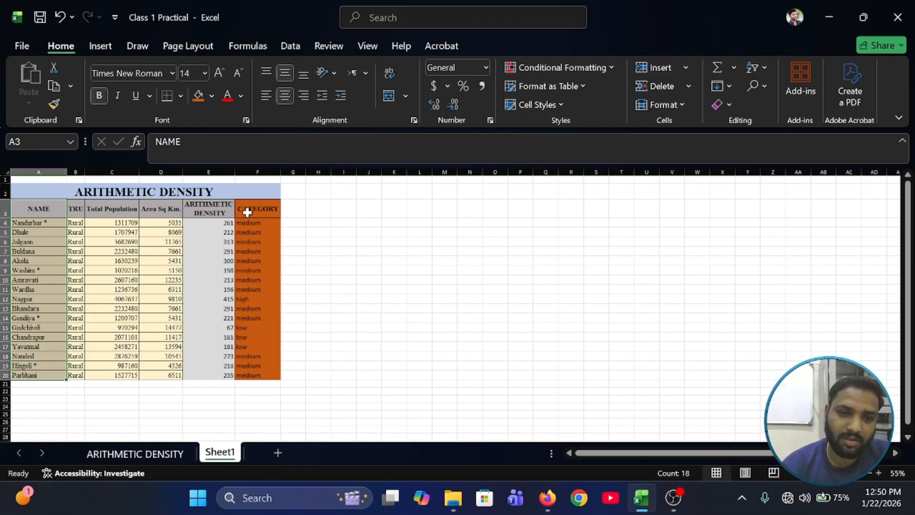
{"action": "left_click_drag", "start_coordinate": [219, 211], "coordinate": [213, 376]}
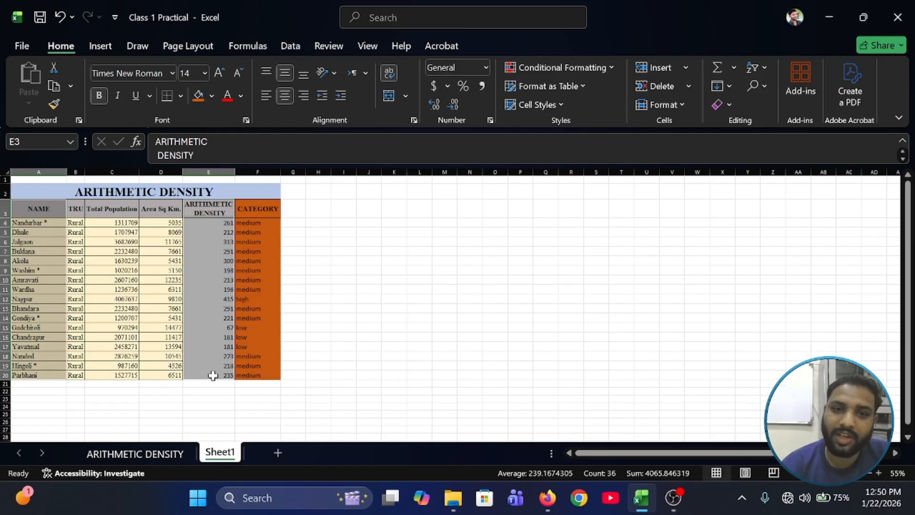
{"action": "left_click", "coordinate": [101, 47]}
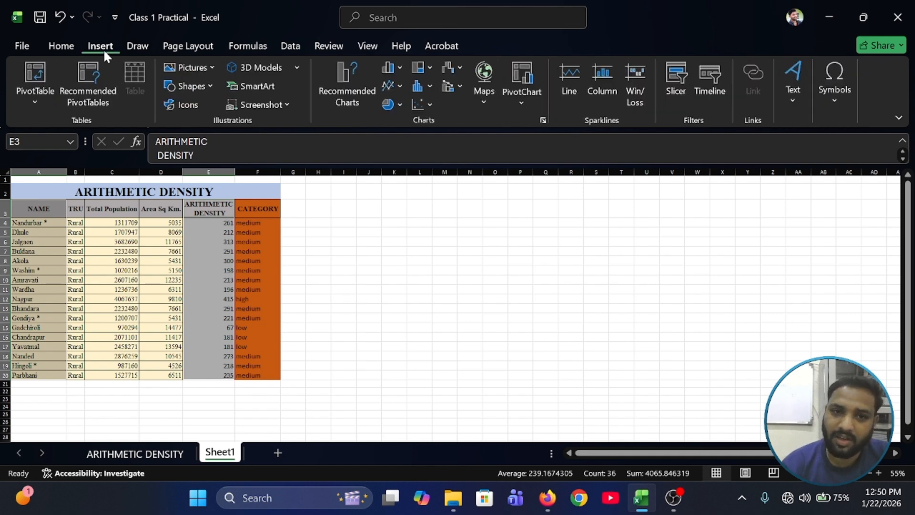
{"action": "left_click", "coordinate": [401, 67]}
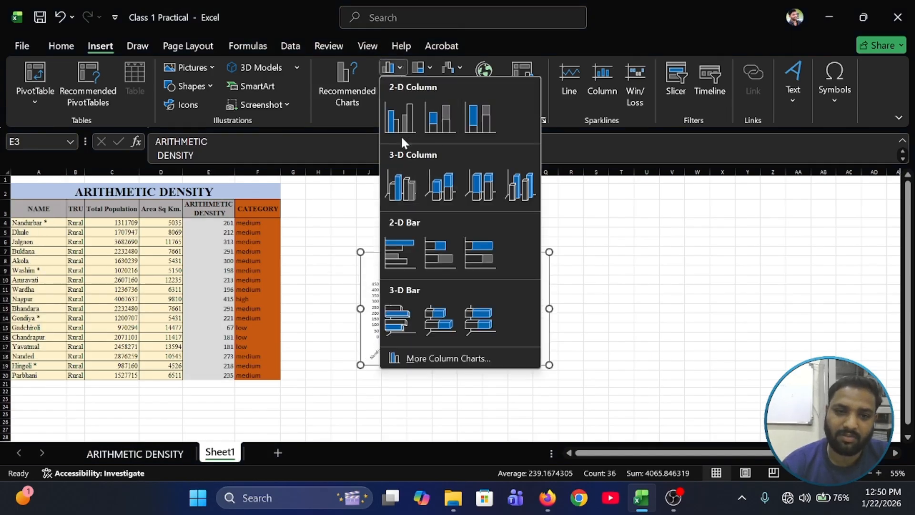
{"action": "left_click", "coordinate": [401, 120]}
{"action": "left_click_drag", "start_coordinate": [495, 262], "coordinate": [527, 227]}
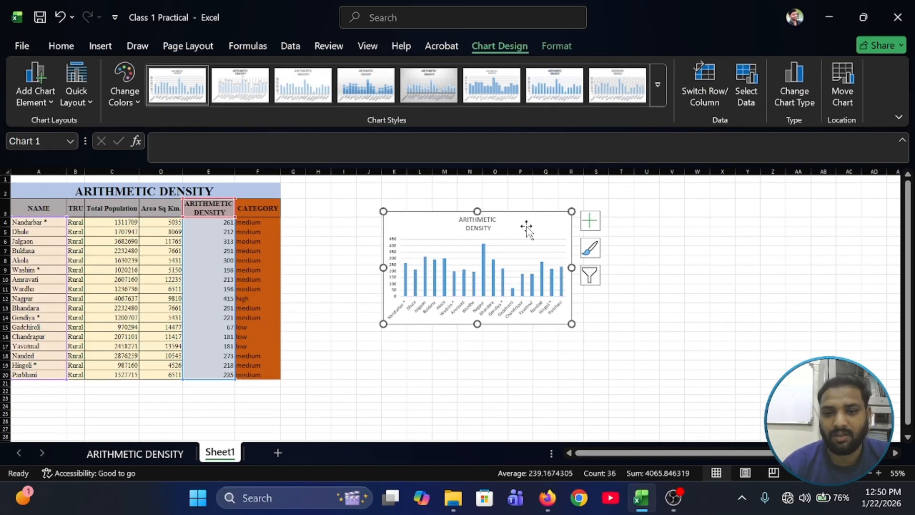
- Add axis titles to the arithmetic density column chart
{"action": "left_click", "coordinate": [590, 220]}
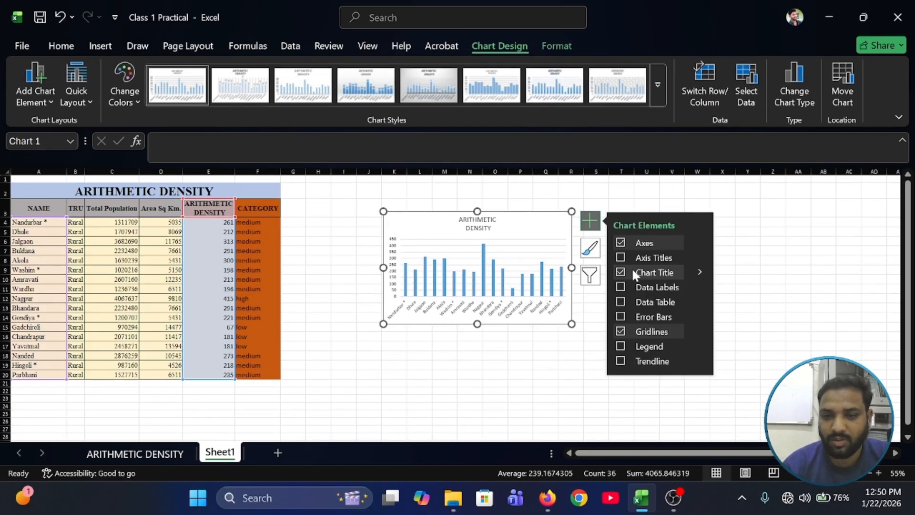
{"action": "left_click", "coordinate": [620, 257]}
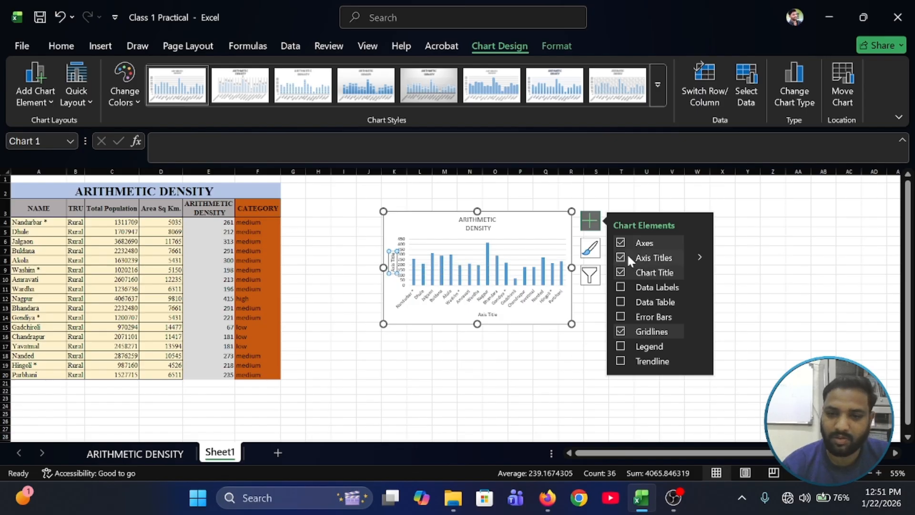
{"action": "left_click", "coordinate": [809, 300]}
- Replace the chart's horizontal axis title with "Name"
{"action": "scroll", "coordinate": [527, 288], "scroll_direction": "up", "scroll_amount": 3}
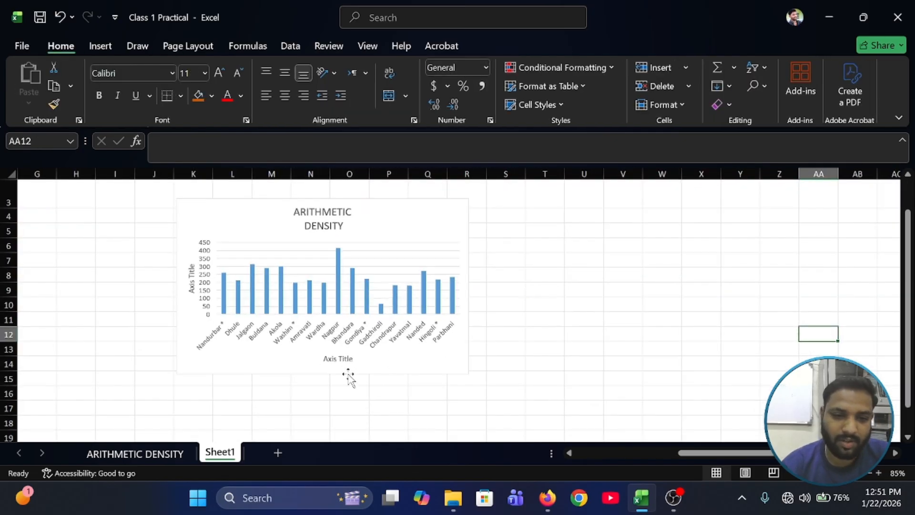
{"action": "double_click", "coordinate": [340, 359]}
{"action": "triple_click", "coordinate": [350, 362]}
{"action": "double_click", "coordinate": [351, 363]}
{"action": "type", "text": "Nam"}
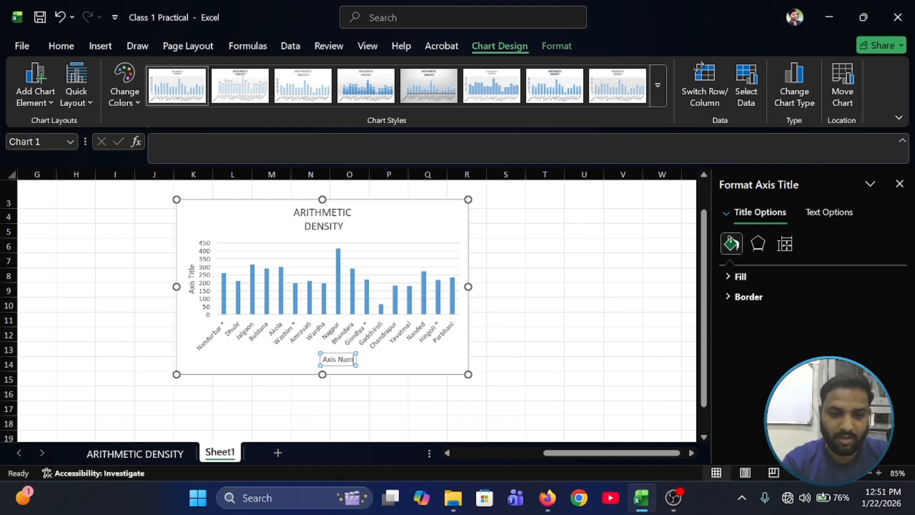
{"action": "key", "text": "BackSpace"}
{"action": "key", "text": "BackSpace"}
{"action": "key", "text": "BackSpace"}
{"action": "key", "text": "BackSpace"}
{"action": "key", "text": "BackSpace"}
{"action": "key", "text": "BackSpace"}
{"action": "key", "text": "BackSpace"}
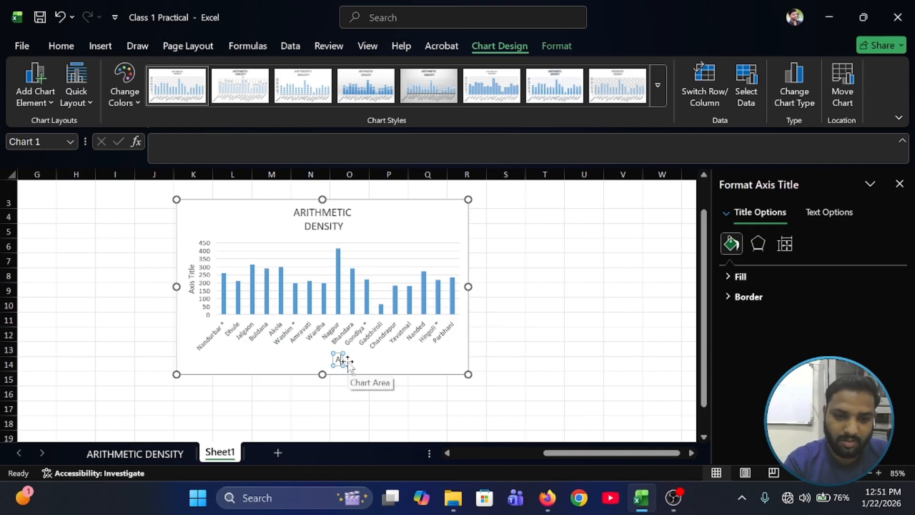
{"action": "key", "text": "BackSpace"}
{"action": "type", "text": "Name"}
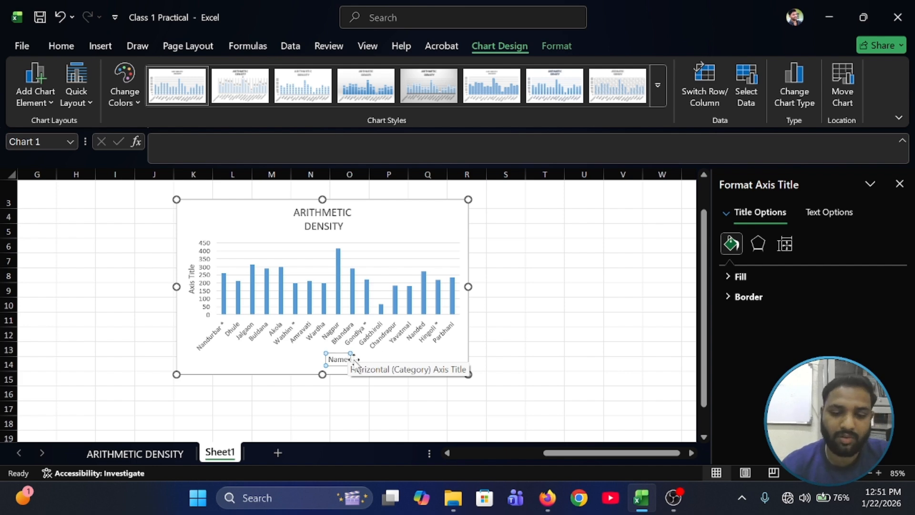
{"action": "left_click", "coordinate": [524, 303]}
- Replace the chart's vertical axis title with "Density" and deselect the chart
{"action": "left_click", "coordinate": [192, 279]}
{"action": "left_click", "coordinate": [191, 274]}
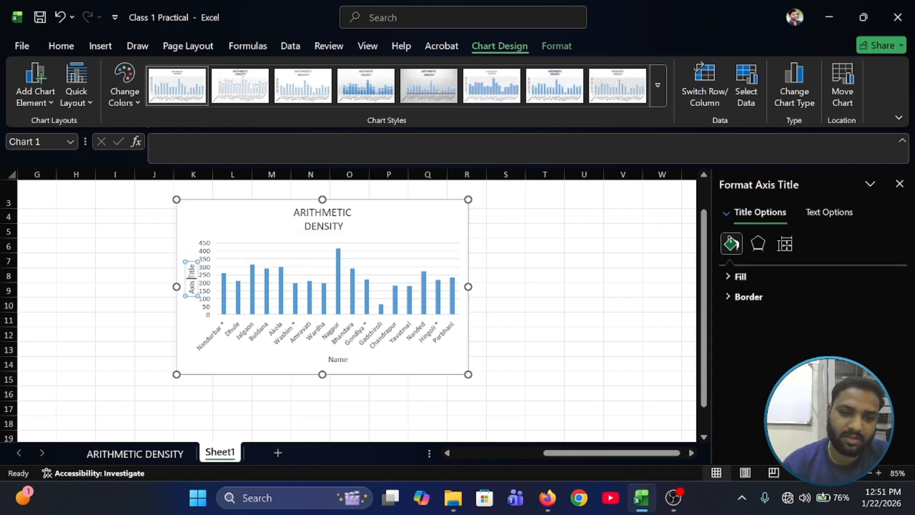
{"action": "key", "text": "BackSpace"}
{"action": "key", "text": "BackSpace"}
{"action": "key", "text": "BackSpace"}
{"action": "key", "text": "BackSpace"}
{"action": "key", "text": "Right"}
{"action": "key", "text": "Right"}
{"action": "key", "text": "Right"}
{"action": "key", "text": "Right"}
{"action": "key", "text": "Right"}
{"action": "key", "text": "BackSpace"}
{"action": "key", "text": "BackSpace"}
{"action": "key", "text": "BackSpace"}
{"action": "key", "text": "BackSpace"}
{"action": "key", "text": "BackSpace"}
{"action": "key", "text": "BackSpace"}
{"action": "type", "text": "De"}
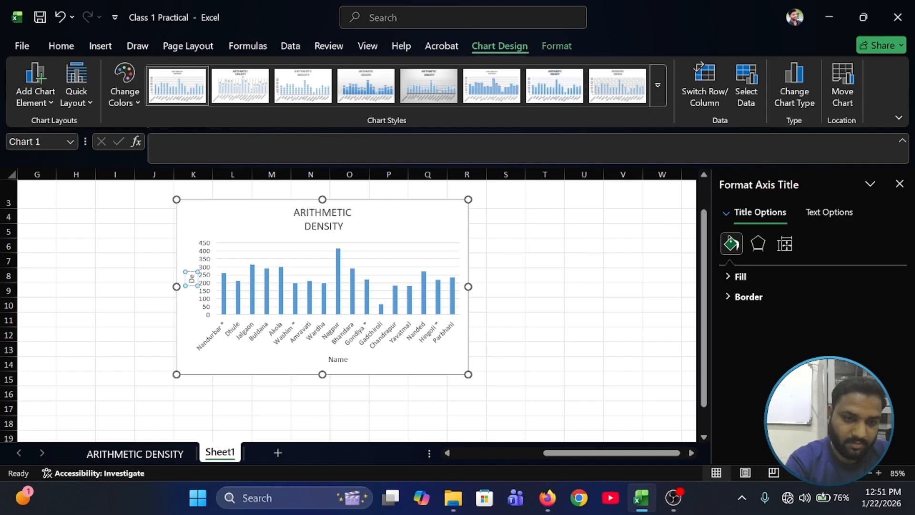
{"action": "type", "text": "nsity"}
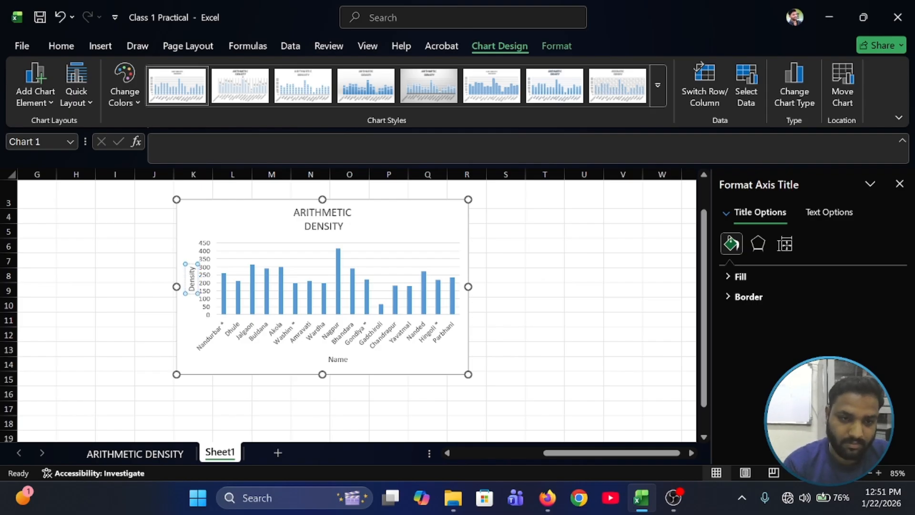
{"action": "left_click", "coordinate": [547, 287]}
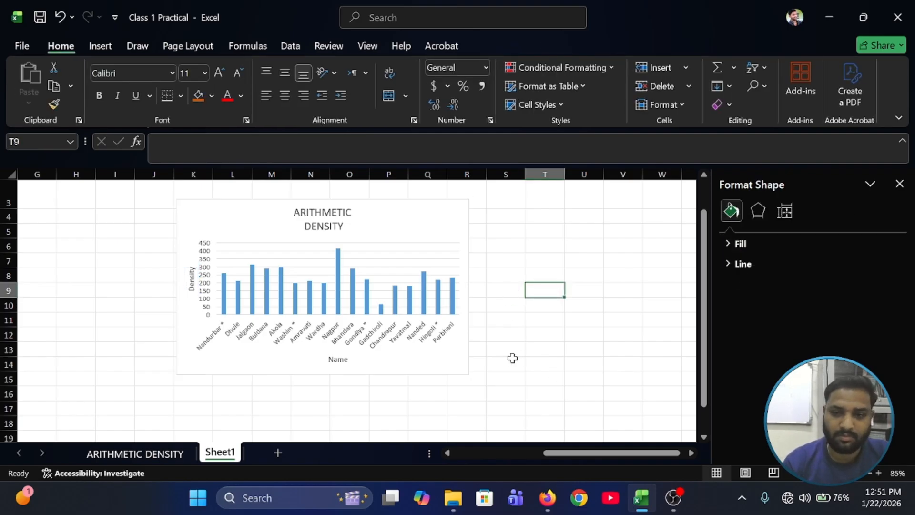
- Close the Format Shape pane and move the density chart up and closer to the table, around columns H to O
{"action": "scroll", "coordinate": [513, 361], "scroll_direction": "down", "scroll_amount": 1, "text": "ctrl"}
{"action": "scroll", "coordinate": [513, 361], "scroll_direction": "down", "scroll_amount": 1, "text": "ctrl"}
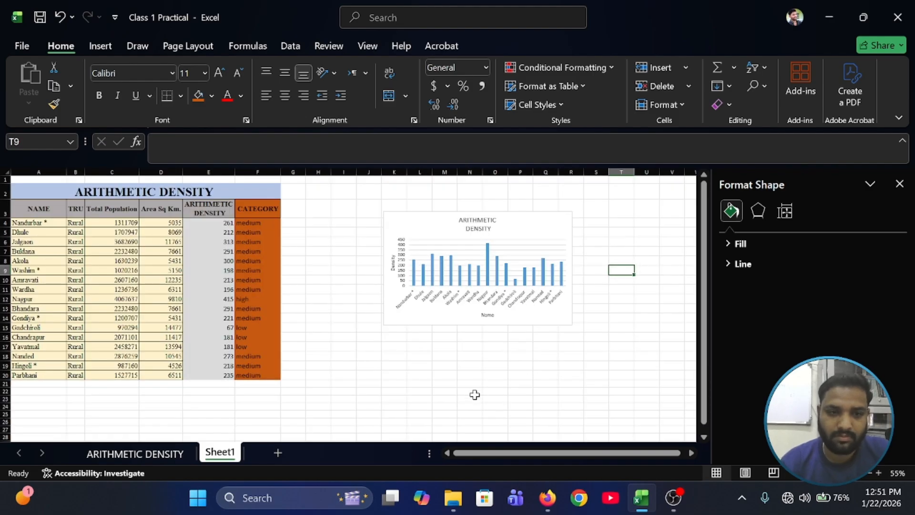
{"action": "left_click", "coordinate": [900, 184]}
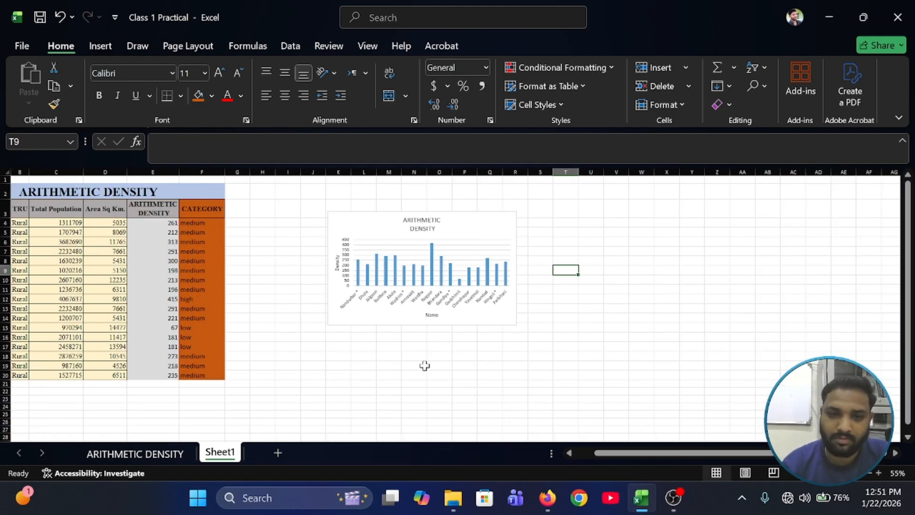
{"action": "left_click_drag", "start_coordinate": [598, 453], "coordinate": [579, 453]}
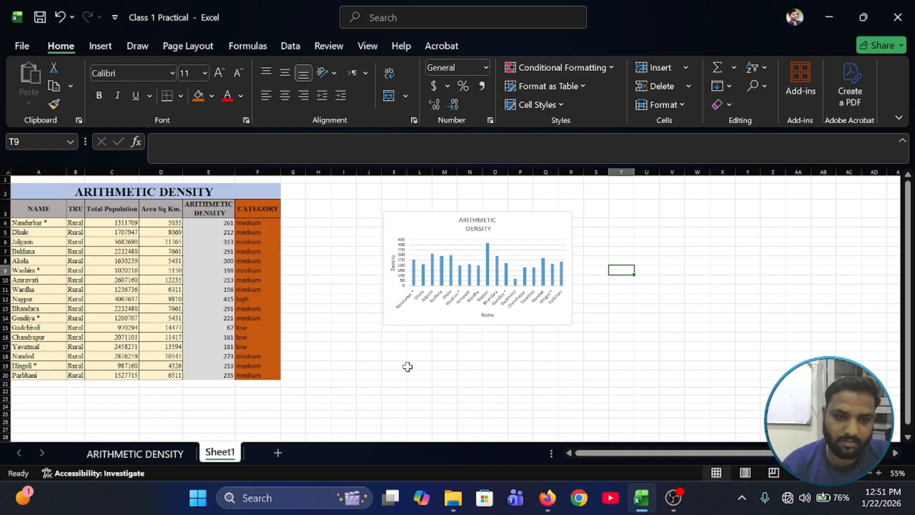
{"action": "scroll", "coordinate": [394, 366], "scroll_direction": "up", "scroll_amount": 1, "text": "ctrl"}
{"action": "left_click_drag", "start_coordinate": [542, 249], "coordinate": [454, 216]}
{"action": "left_click", "coordinate": [691, 277]}
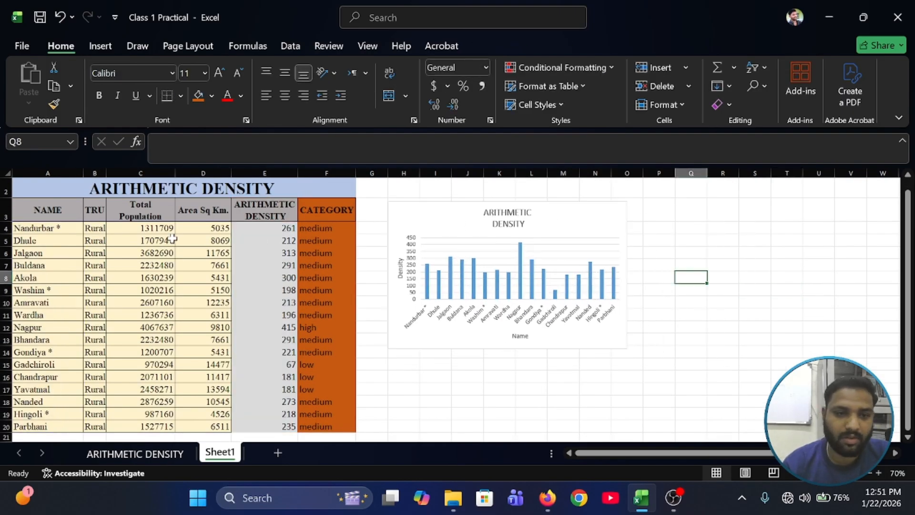
- Apply All Borders to the whole arithmetic density table, A2:F20, and deselect it
{"action": "scroll", "coordinate": [225, 280], "scroll_direction": "down", "scroll_amount": 1}
{"action": "scroll", "coordinate": [226, 281], "scroll_direction": "up", "scroll_amount": 1}
{"action": "scroll", "coordinate": [225, 282], "scroll_direction": "down", "scroll_amount": 1, "text": "ctrl"}
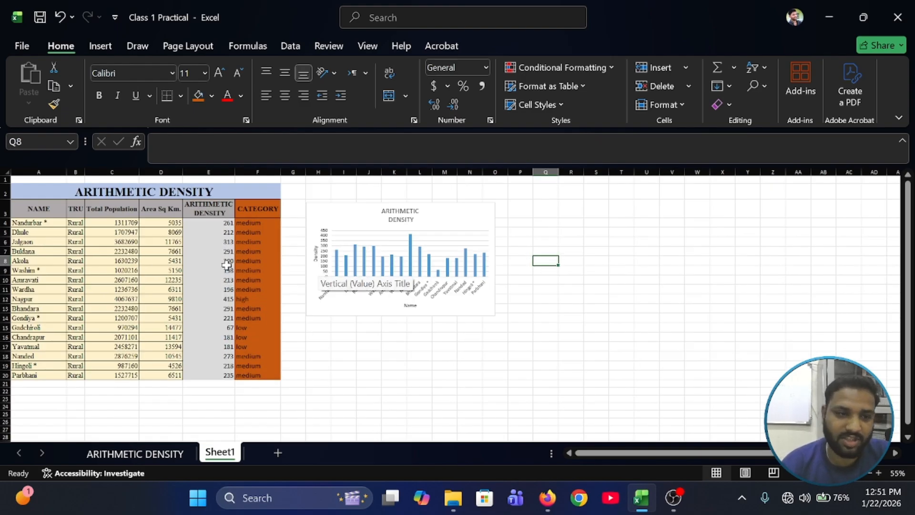
{"action": "left_click_drag", "start_coordinate": [21, 190], "coordinate": [199, 380]}
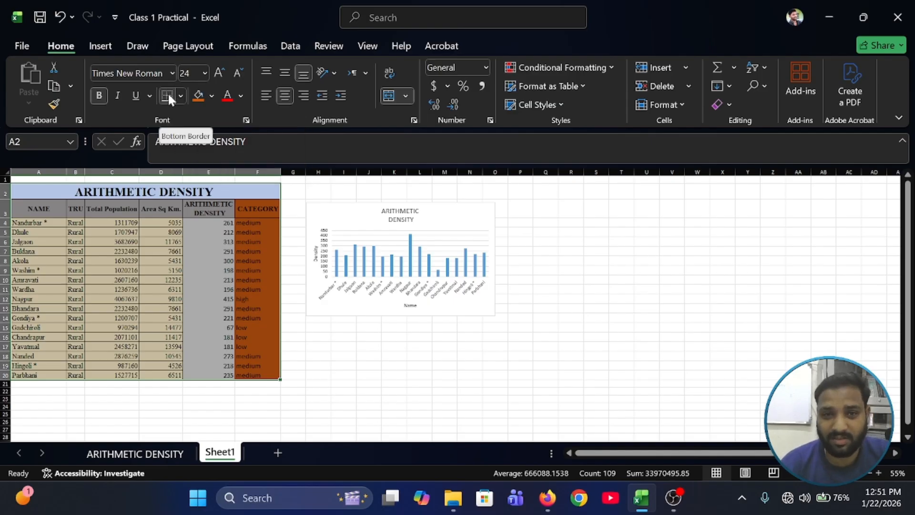
{"action": "left_click", "coordinate": [180, 98]}
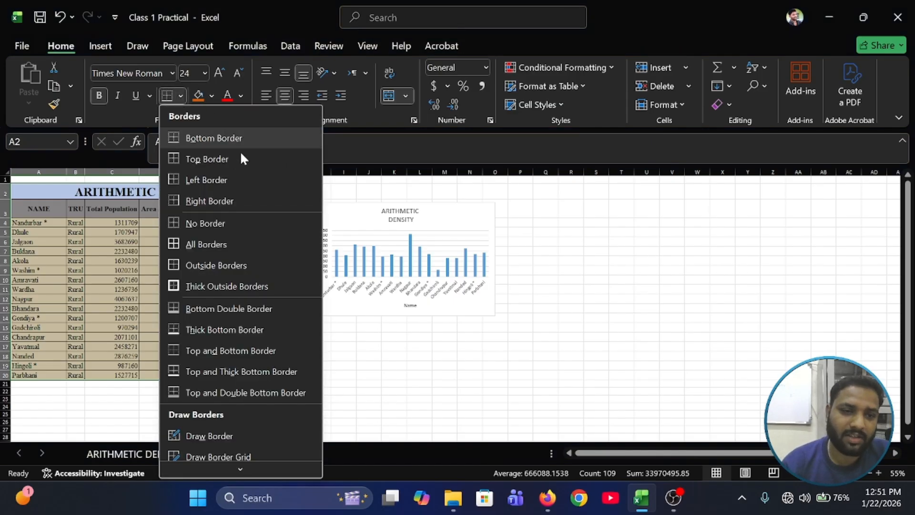
{"action": "left_click", "coordinate": [249, 247]}
{"action": "left_click", "coordinate": [672, 309]}
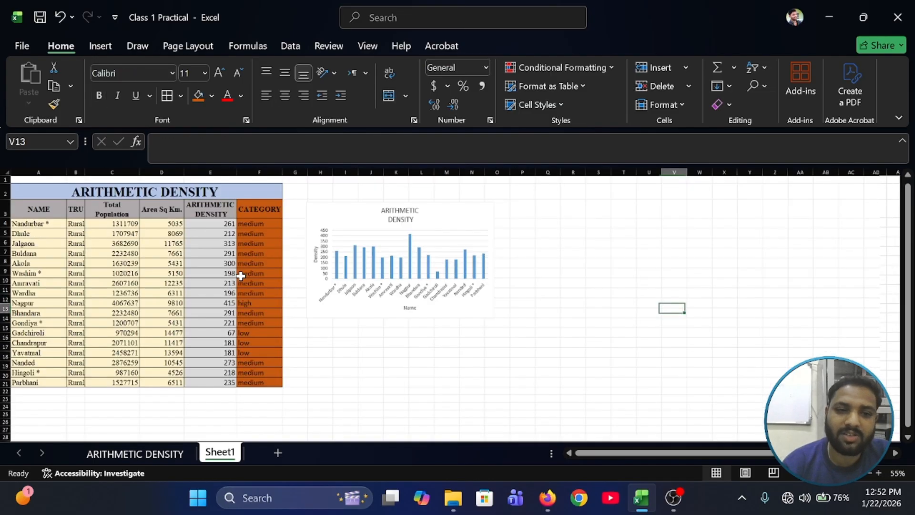
- Move the density chart up so its top edge lines up with the table's title row, and deselect it
{"action": "left_click", "coordinate": [442, 267]}
{"action": "left_click_drag", "start_coordinate": [454, 214], "coordinate": [447, 195]}
{"action": "left_click", "coordinate": [585, 240]}
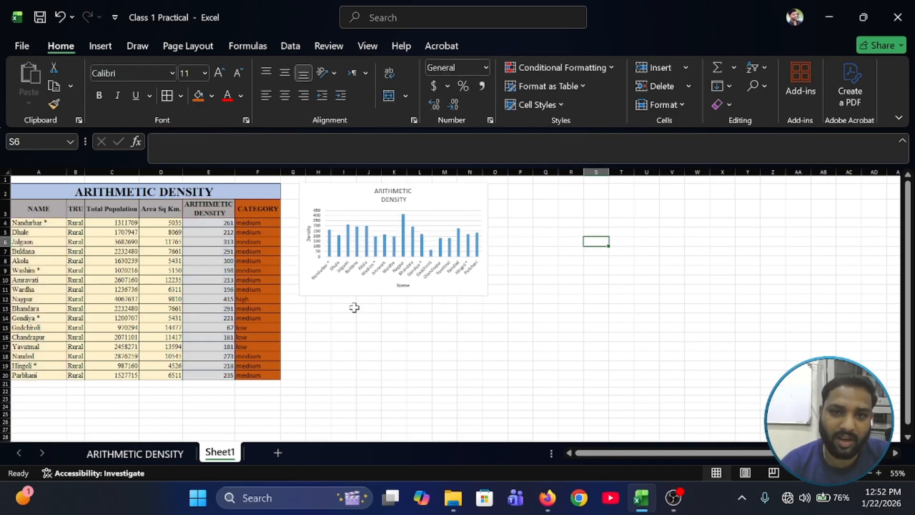
{"action": "left_click", "coordinate": [434, 377]}
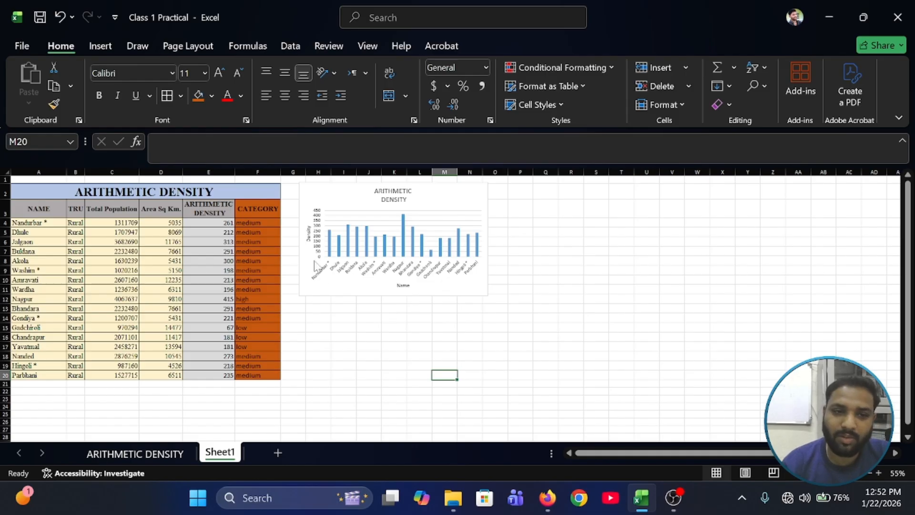
- Review the nested IF formula in the CATEGORY column and the density formula in E4 without changing them
{"action": "left_click", "coordinate": [265, 205]}
{"action": "left_click", "coordinate": [269, 229]}
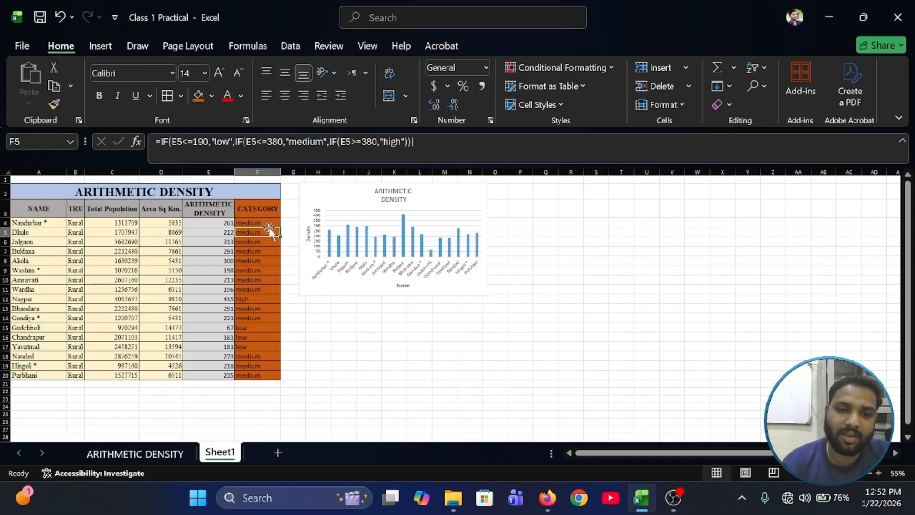
{"action": "left_click_drag", "start_coordinate": [414, 141], "coordinate": [156, 141]}
{"action": "left_click", "coordinate": [447, 152]}
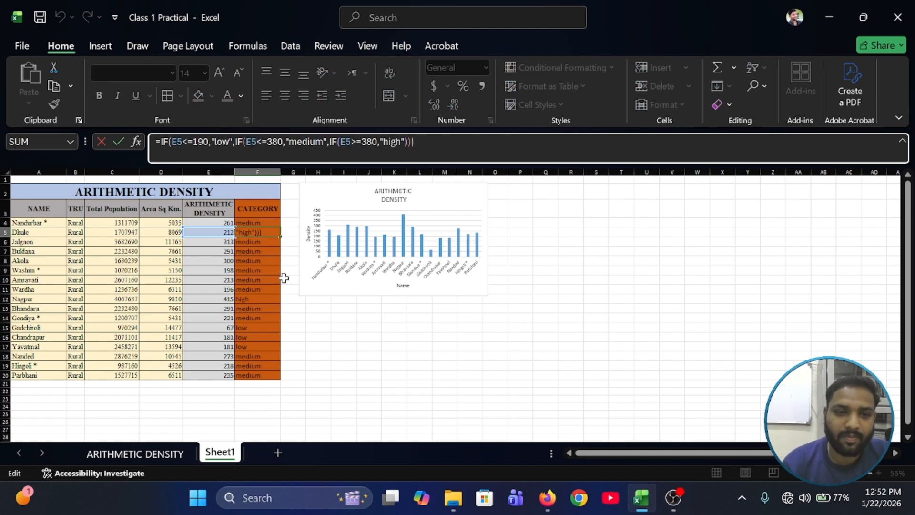
{"action": "left_click", "coordinate": [265, 214]}
{"action": "left_click", "coordinate": [215, 214]}
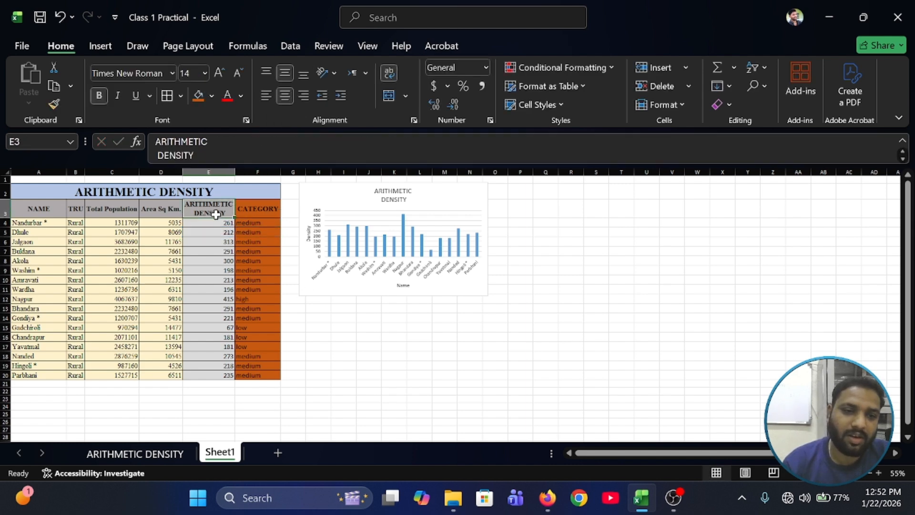
{"action": "key", "text": "Down"}
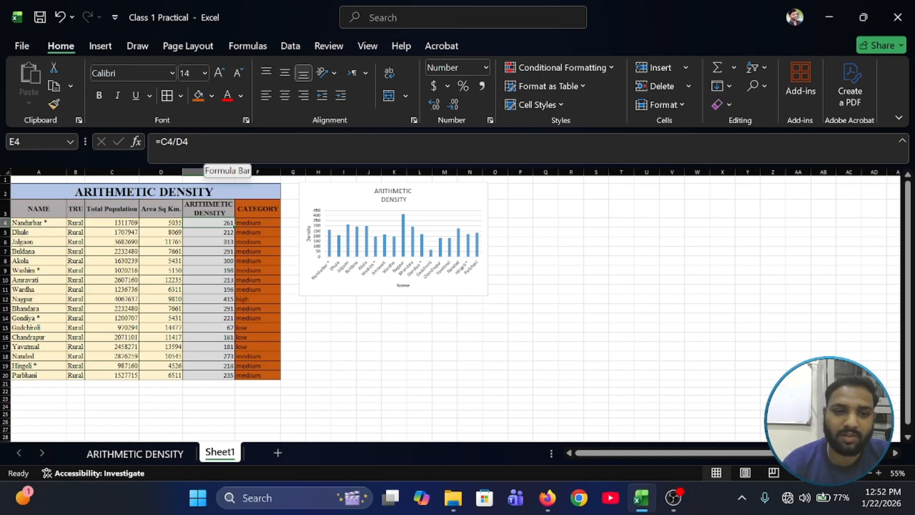
{"action": "left_click", "coordinate": [372, 262]}
- Review the NAME, Total Population and Area Sq Km. columns of the table alongside the chart
{"action": "left_click_drag", "start_coordinate": [46, 214], "coordinate": [42, 375]}
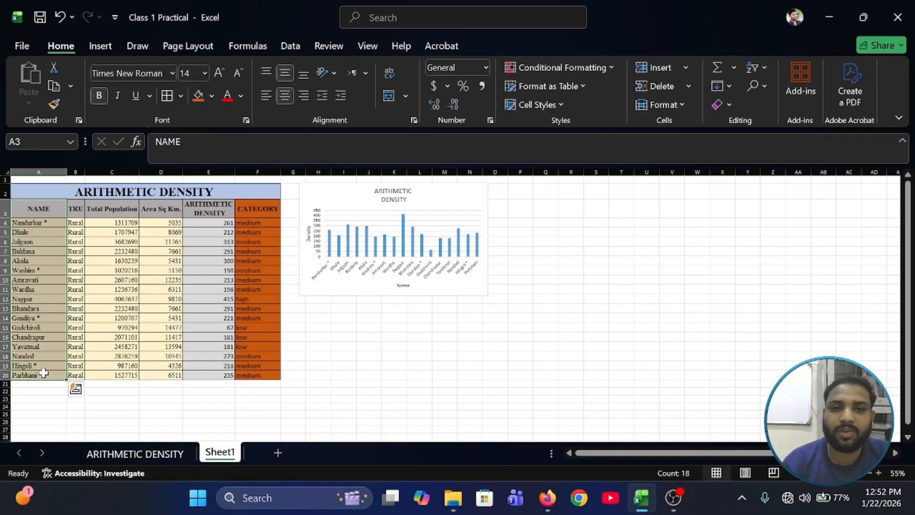
{"action": "left_click", "coordinate": [527, 381]}
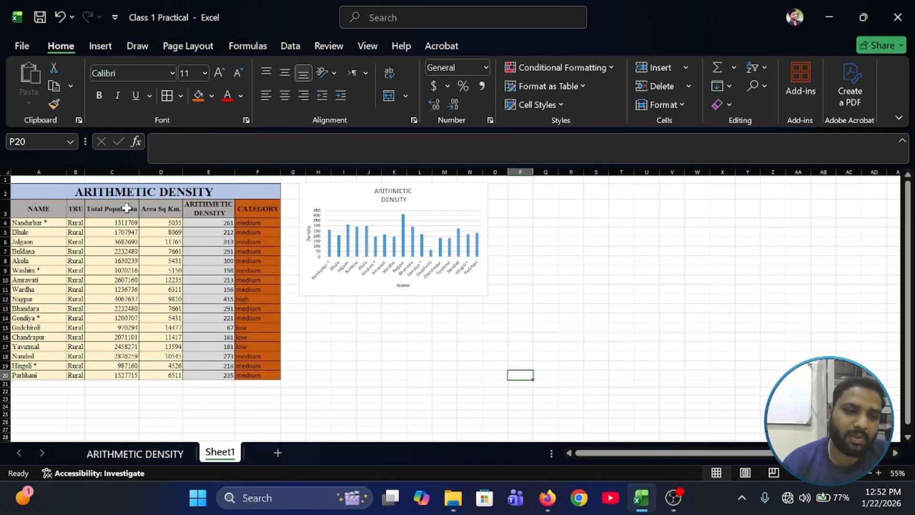
{"action": "left_click_drag", "start_coordinate": [127, 208], "coordinate": [121, 375]}
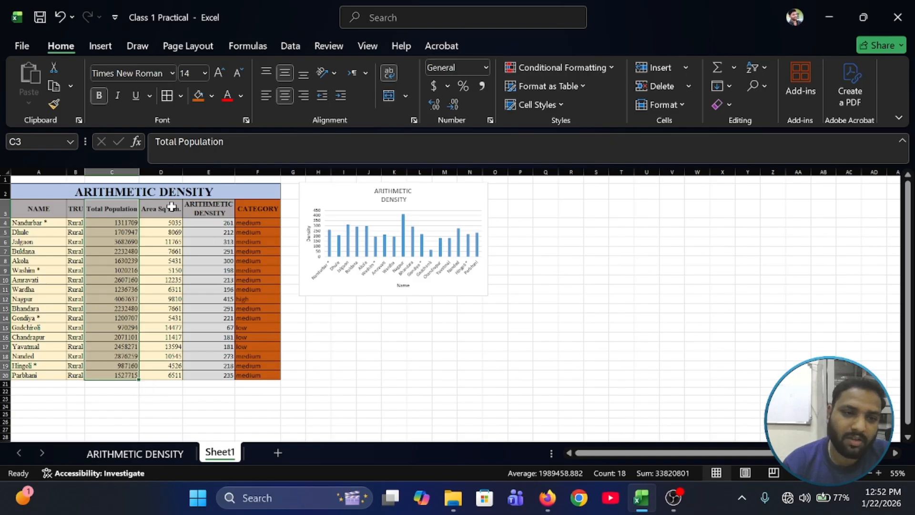
{"action": "double_click", "coordinate": [167, 209]}
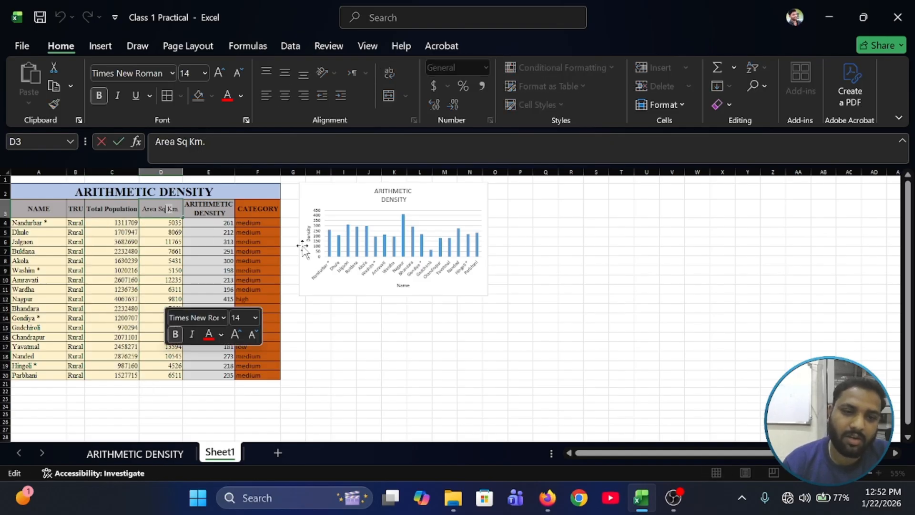
{"action": "left_click", "coordinate": [319, 252]}
{"action": "left_click", "coordinate": [594, 269]}
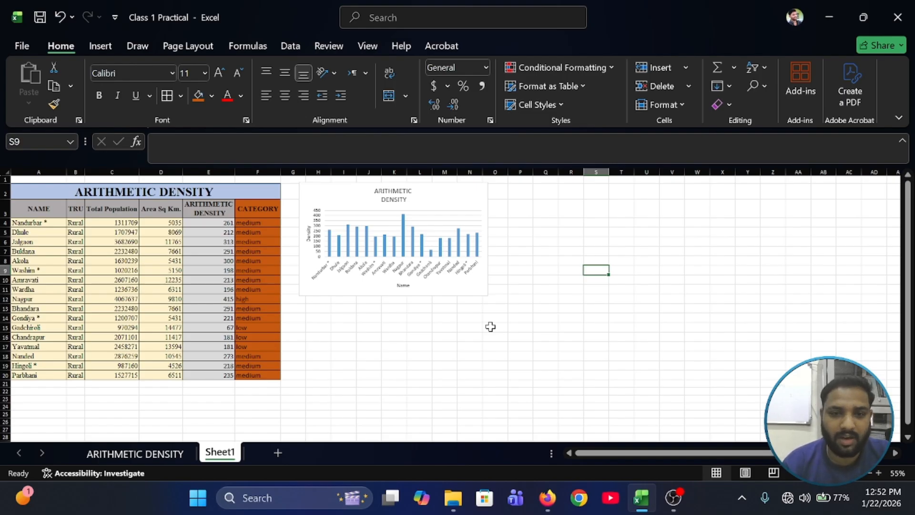
{"action": "left_click", "coordinate": [367, 384]}
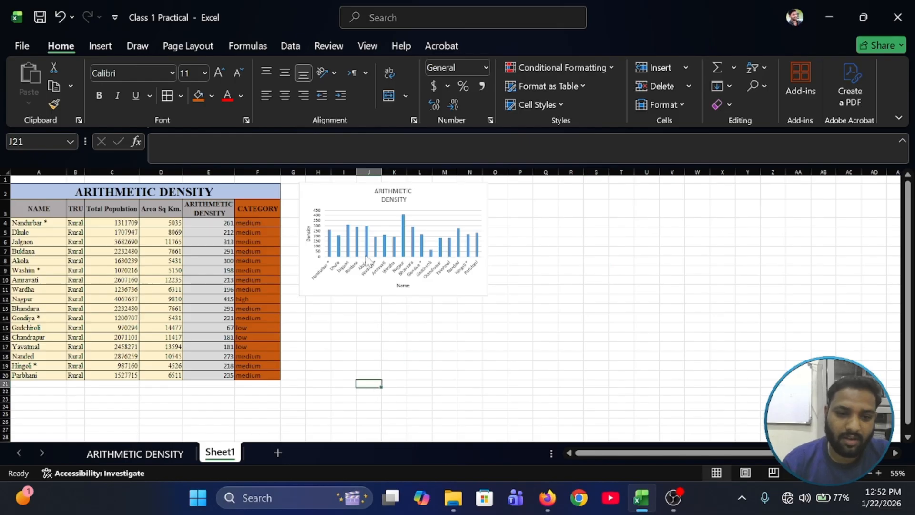
- Select the range A1:O20 that covers both the table and the chart
{"action": "left_click_drag", "start_coordinate": [28, 180], "coordinate": [503, 377]}
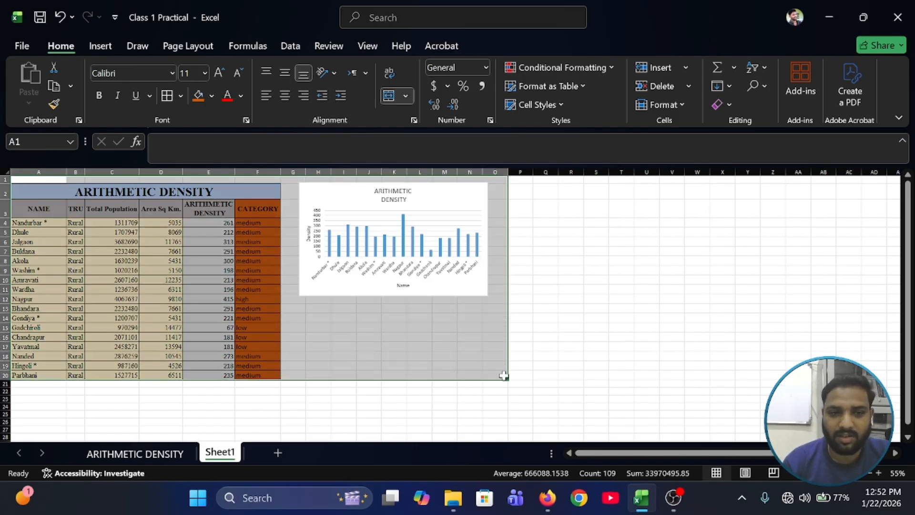